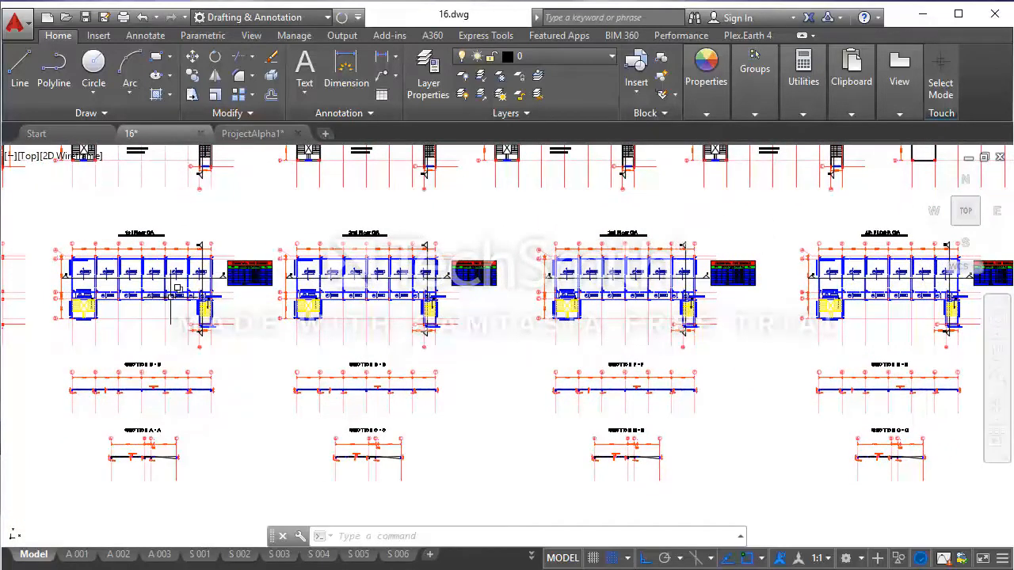
- Look over the floor GA plans and their sections across the drawing
scroll(356, 259, "up", 2)
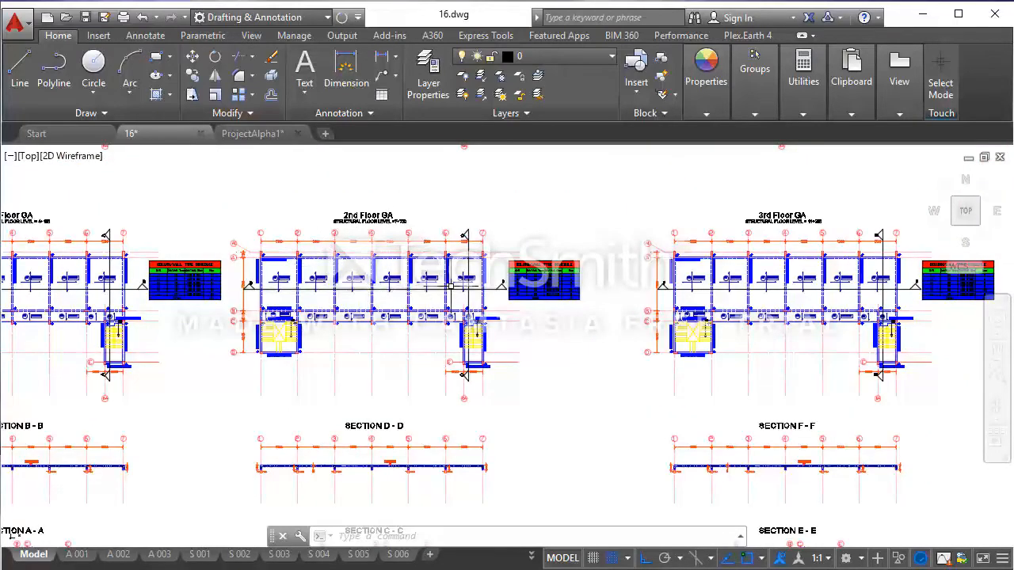
scroll(450, 287, "up", 2)
scroll(368, 283, "down", 2)
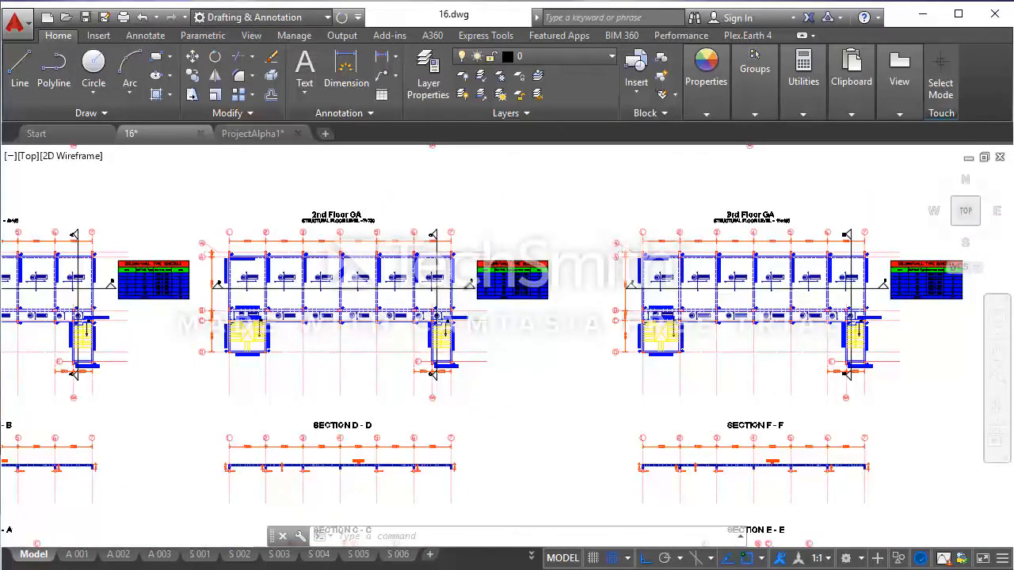
scroll(384, 289, "down", 3)
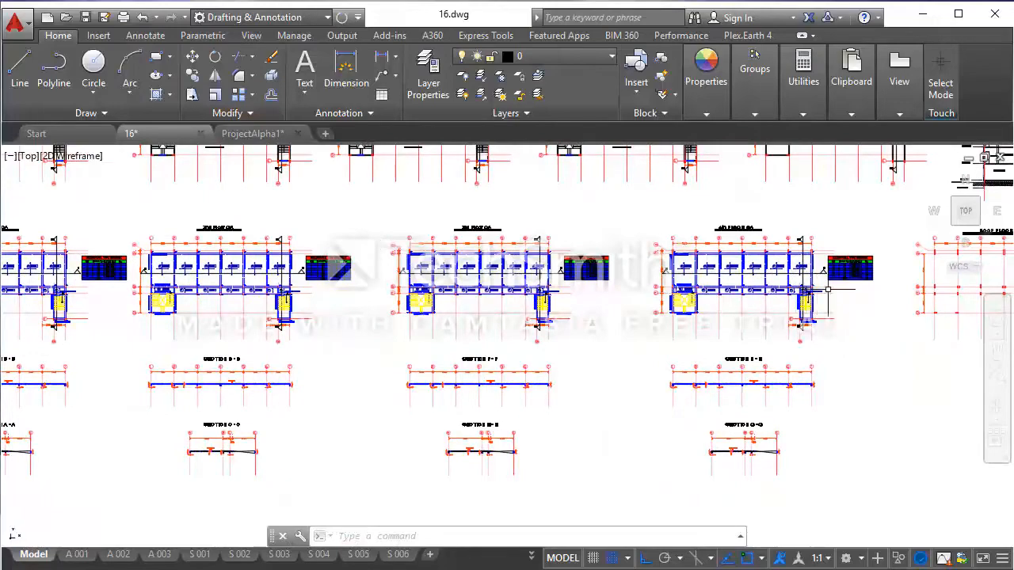
scroll(584, 317, "down", 2)
middle_click_drag(583, 317, 900, 336)
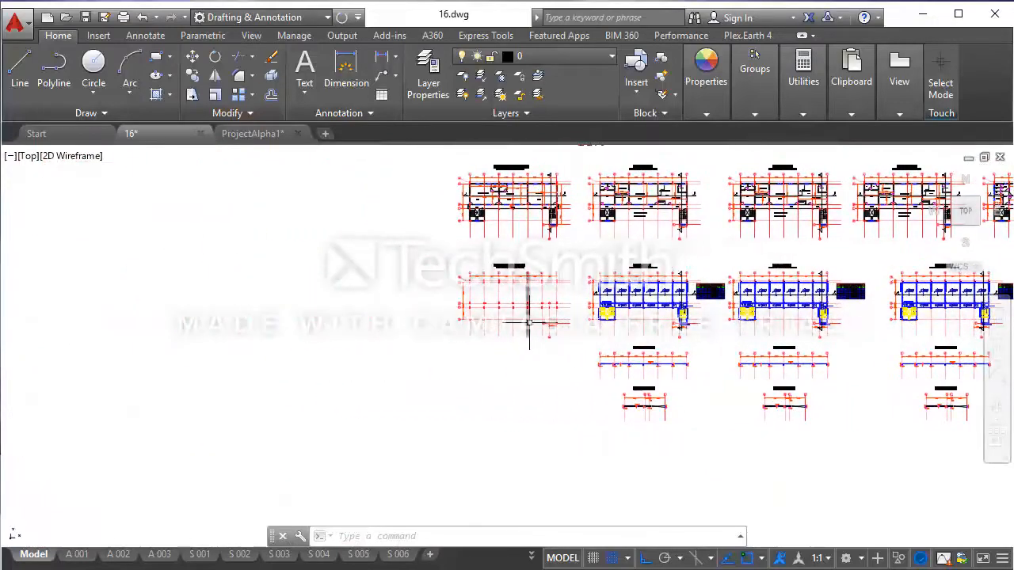
- Erase the Ground Floor GA grid, dimensions and columns below the title, keeping only the column at grids 1 and A
scroll(525, 317, "up", 4)
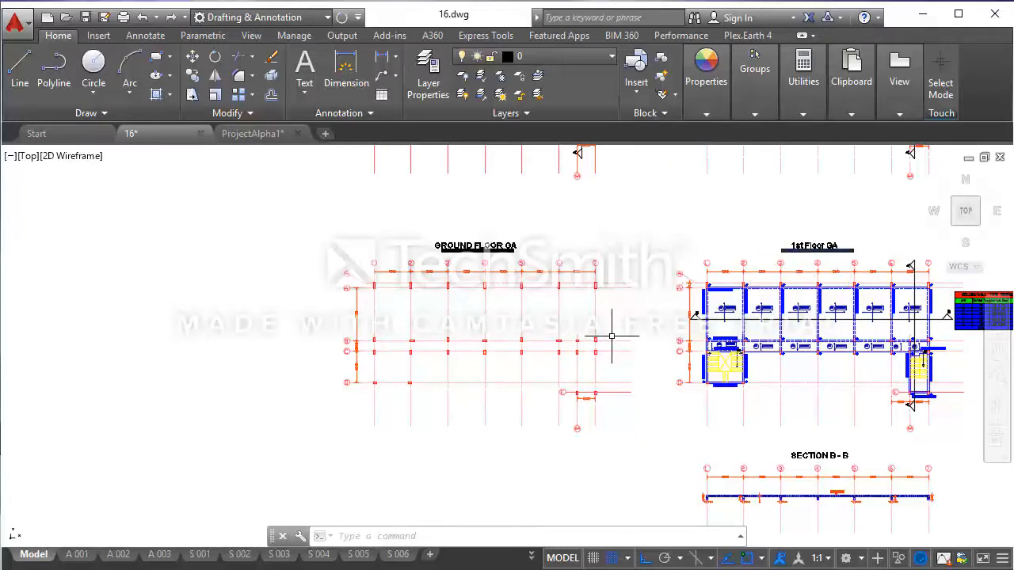
left_click(626, 475)
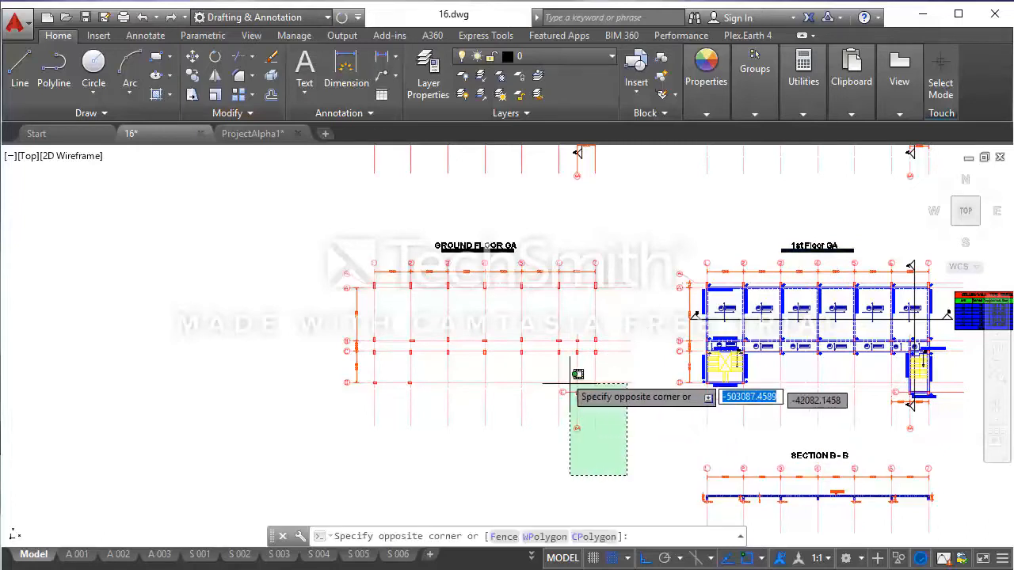
left_click(319, 257)
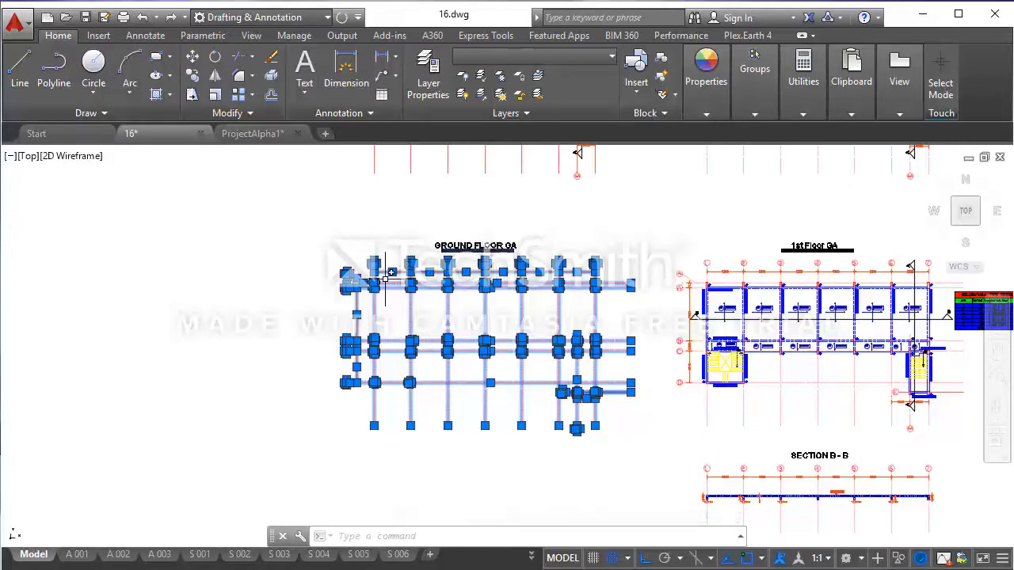
scroll(380, 280, "up", 6)
scroll(372, 299, "up", 2)
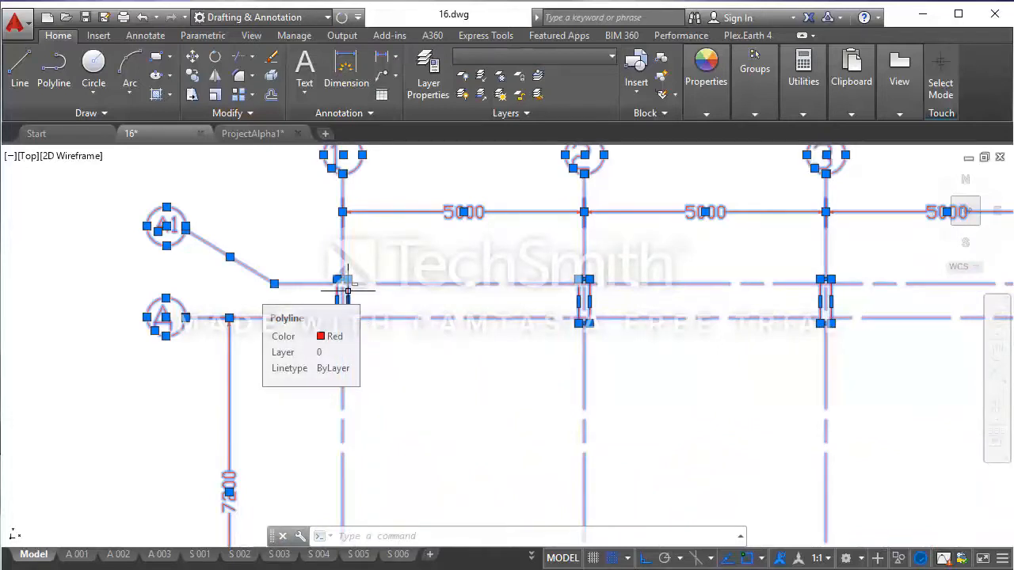
left_click(348, 290, "shift")
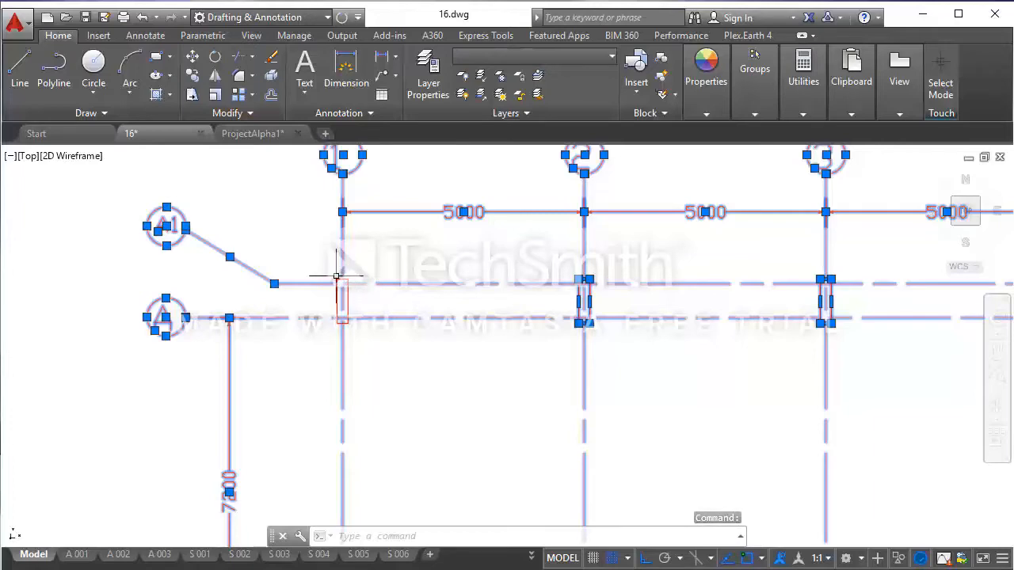
scroll(329, 281, "down", 4)
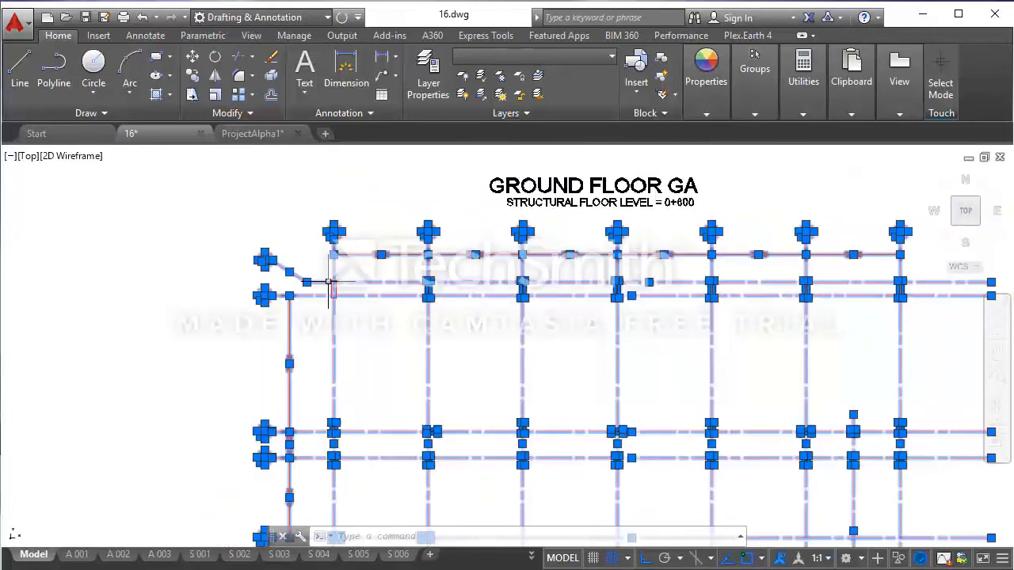
scroll(329, 281, "down", 4)
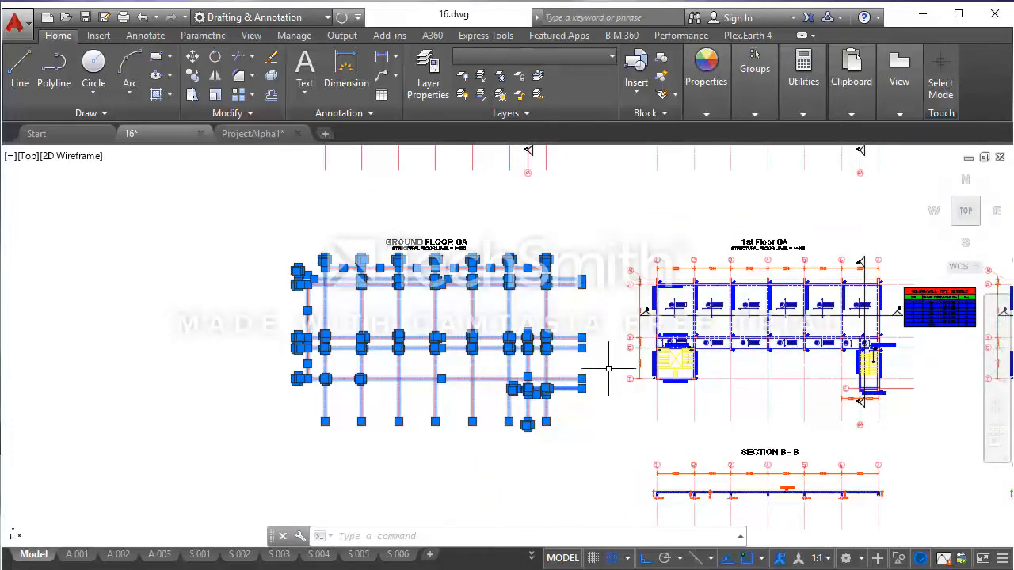
key("Delete")
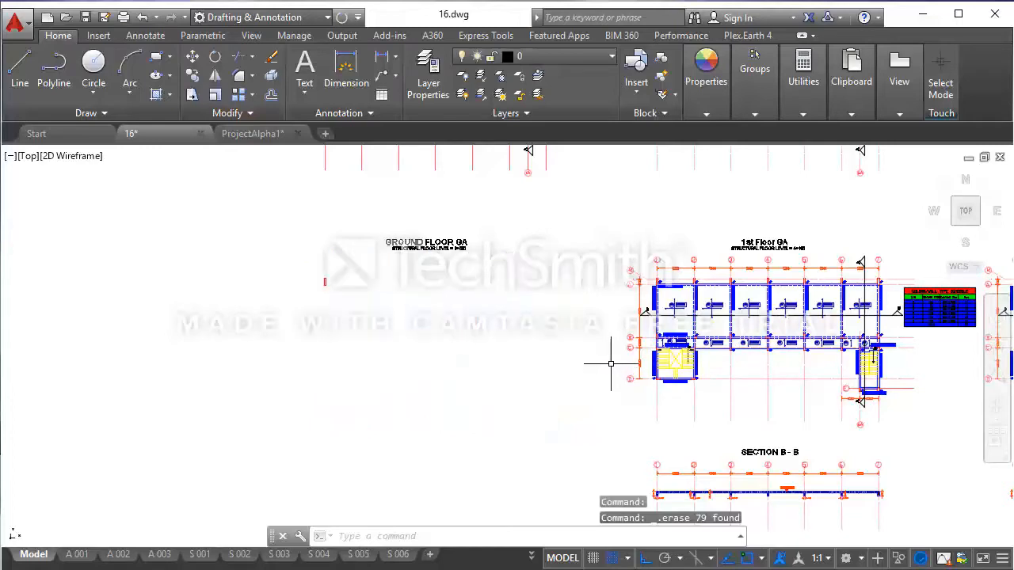
- Select the 1st Floor GA plan with its schedule and sections A-A and B-B, excluding the column at grids 1 and A
scroll(610, 357, "down", 4)
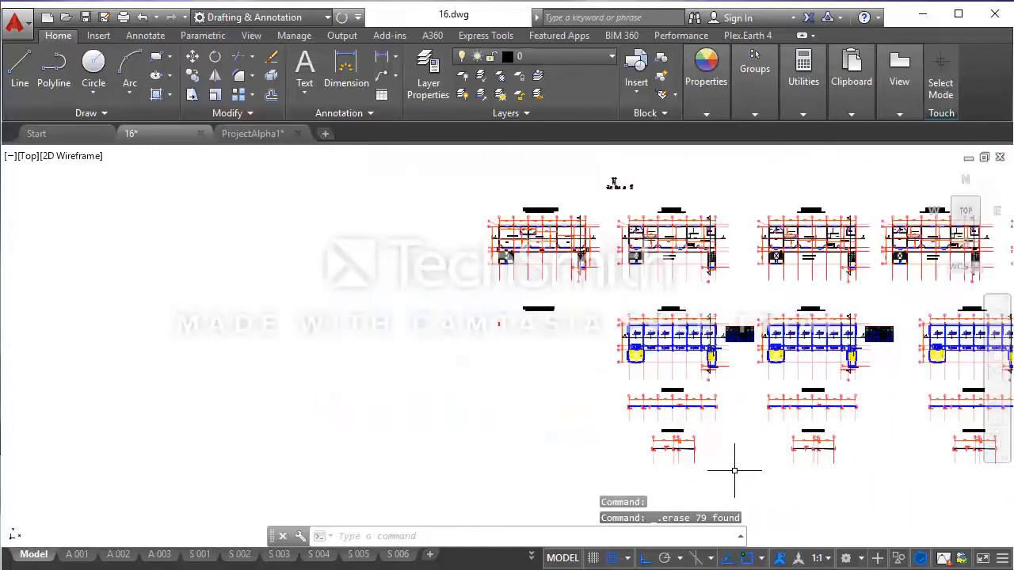
left_click(737, 477)
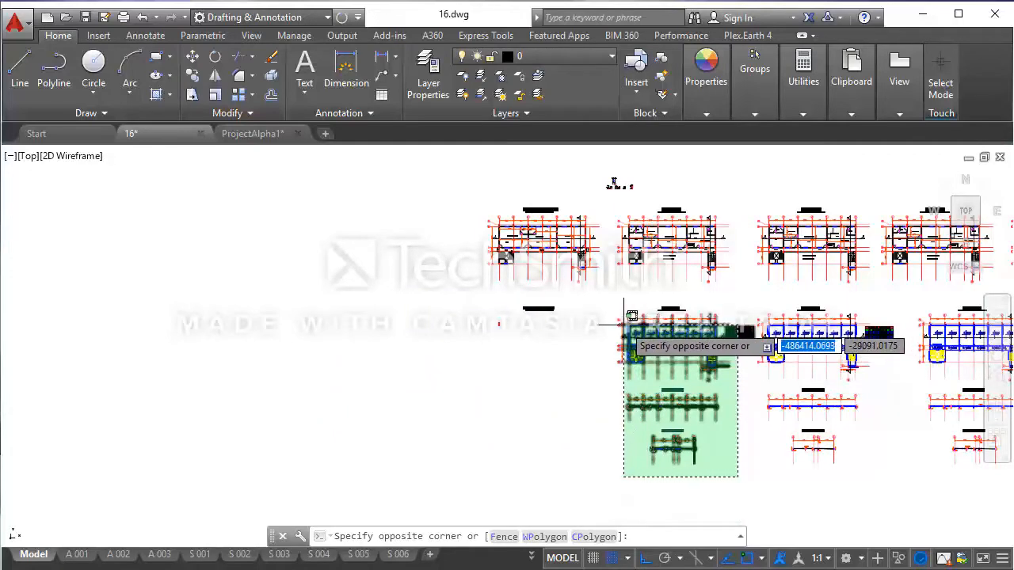
scroll(628, 323, "up", 2)
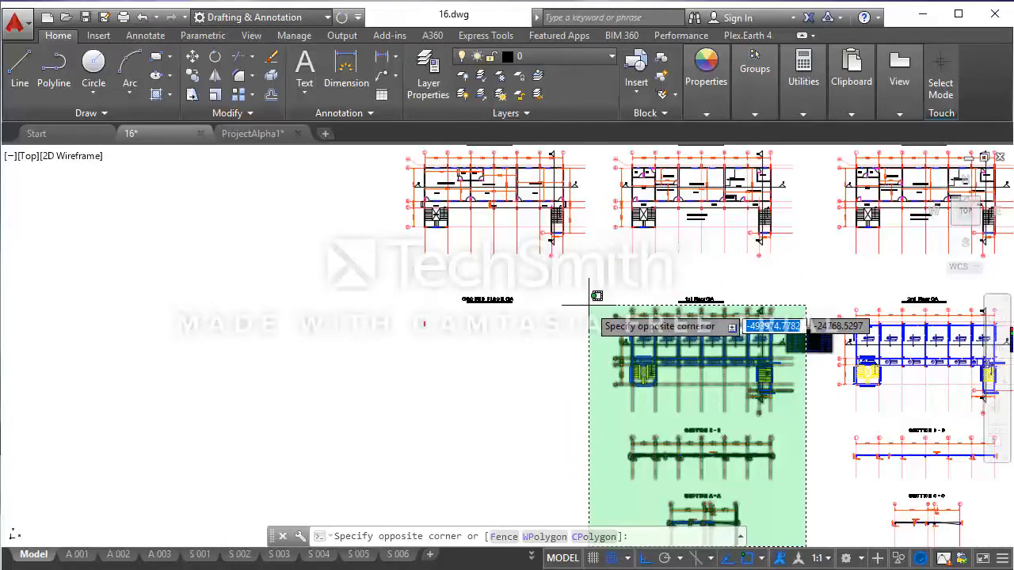
left_click(590, 305)
scroll(708, 304, "up", 4)
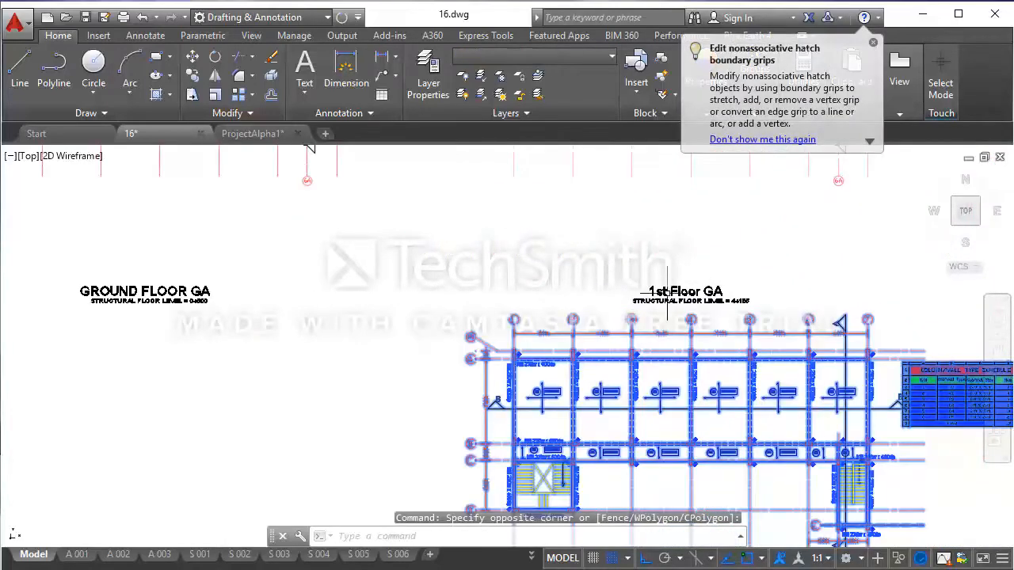
scroll(678, 305, "down", 5)
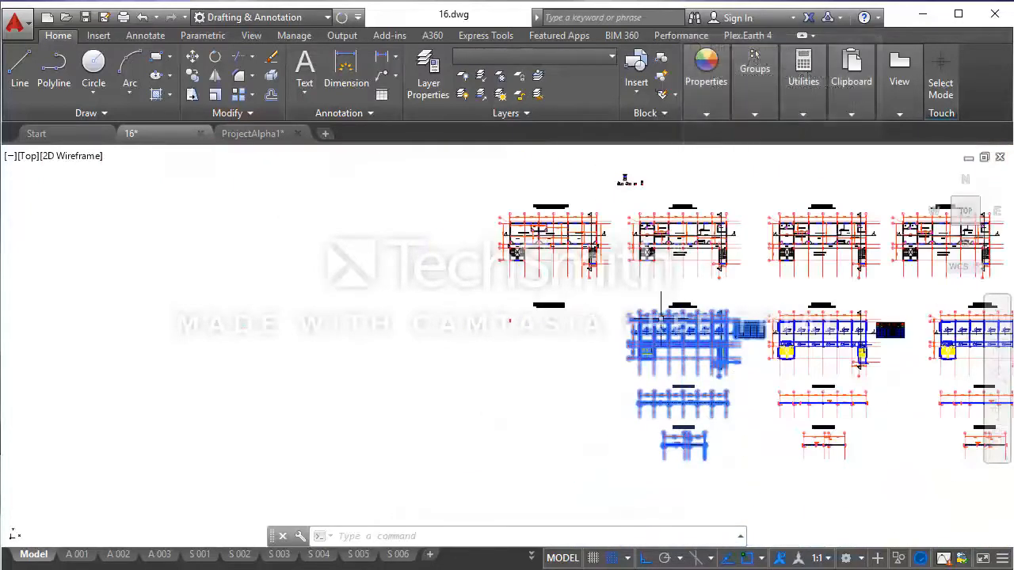
scroll(648, 318, "up", 7)
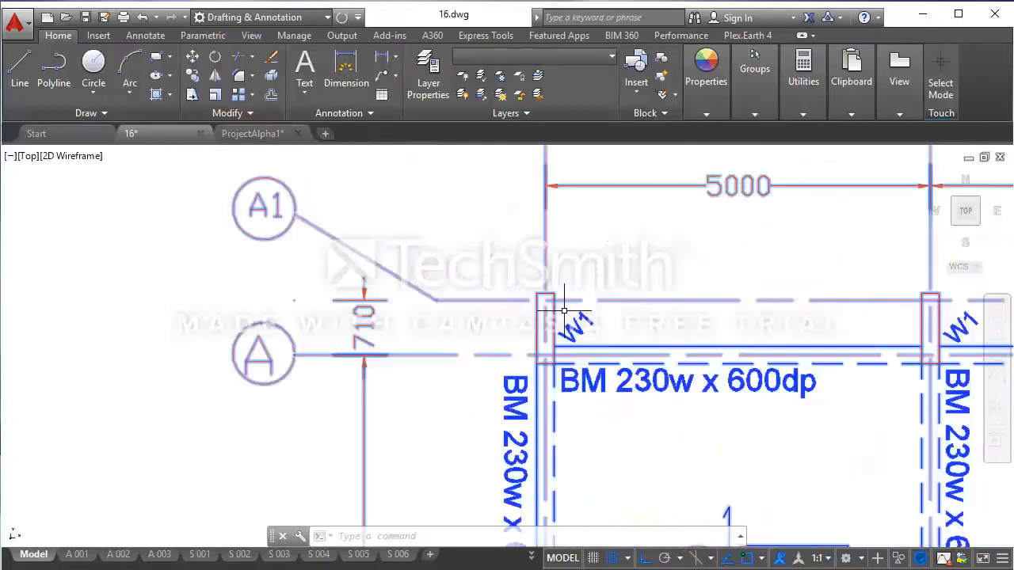
mouse_move(554, 305)
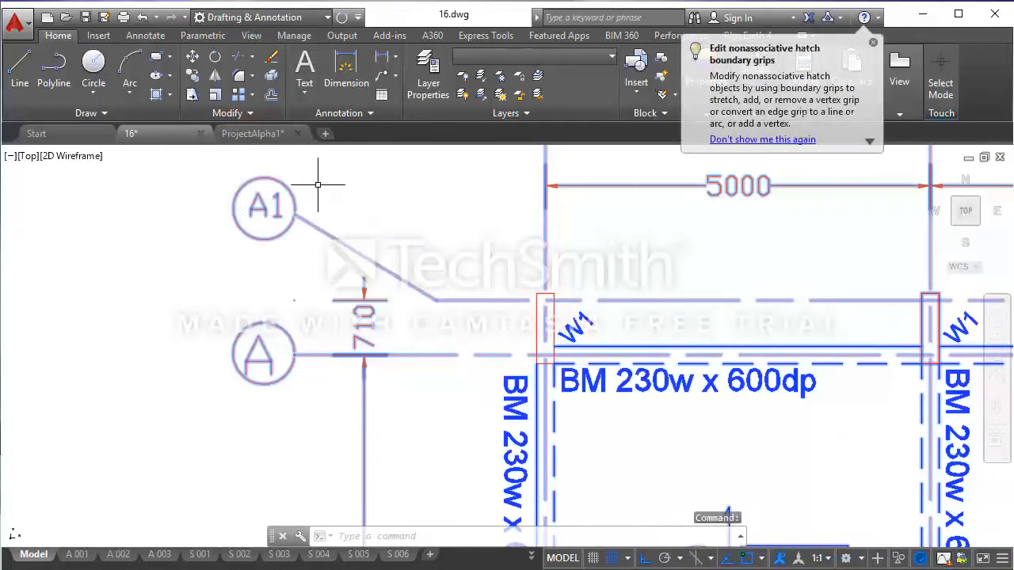
- Copy the selection from the upper-left corner of the 1st floor's grid 1/A column to the same corner of the remaining ground floor column
left_click(192, 75)
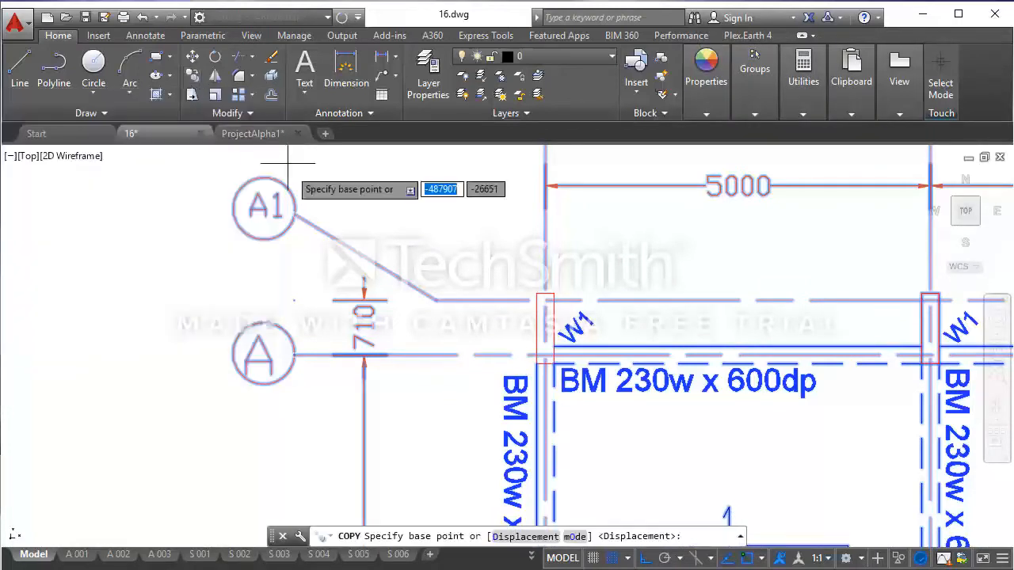
left_click(536, 294)
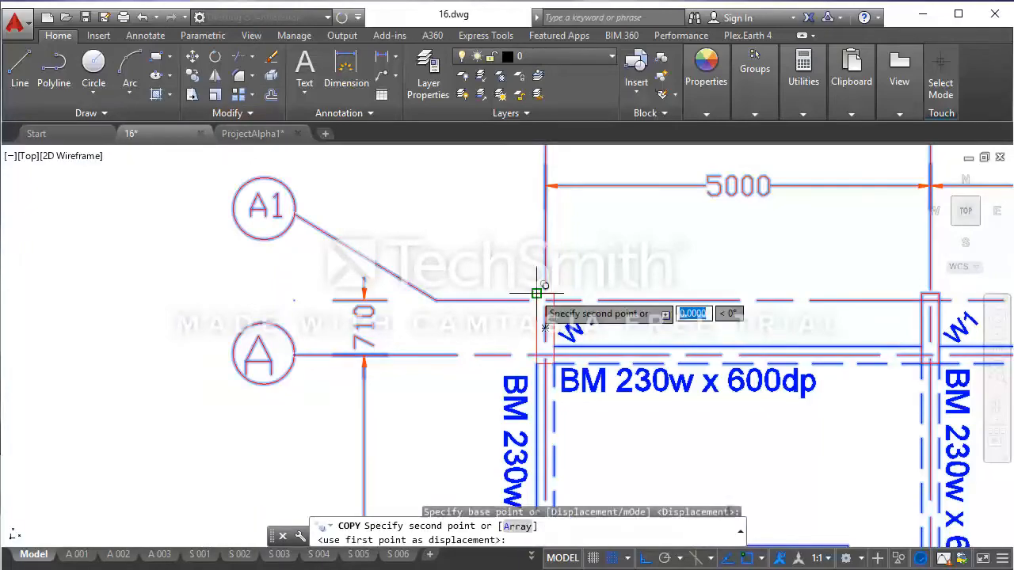
scroll(537, 293, "down", 10)
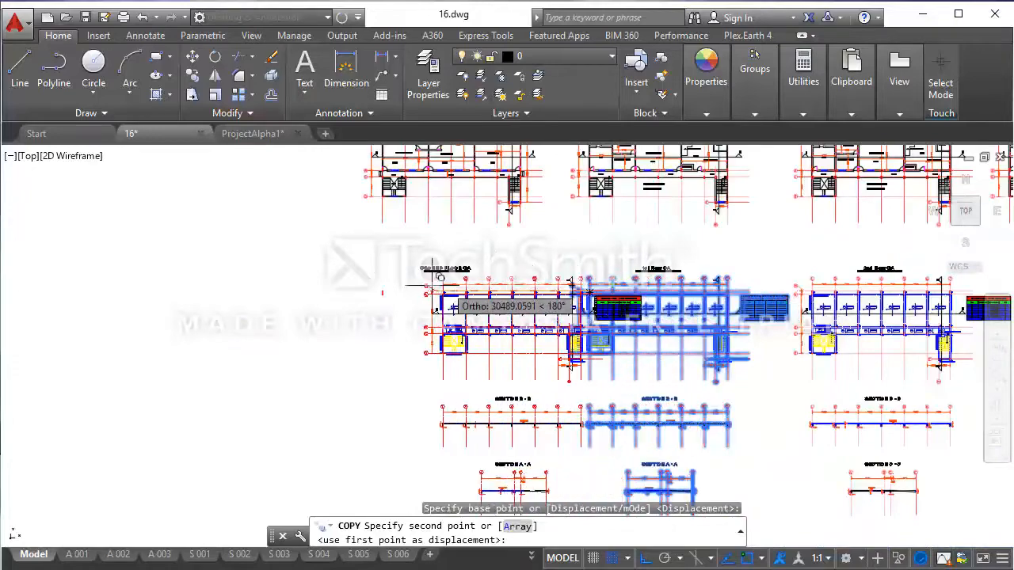
scroll(430, 309, "up", 10)
middle_click_drag(333, 302, 319, 304)
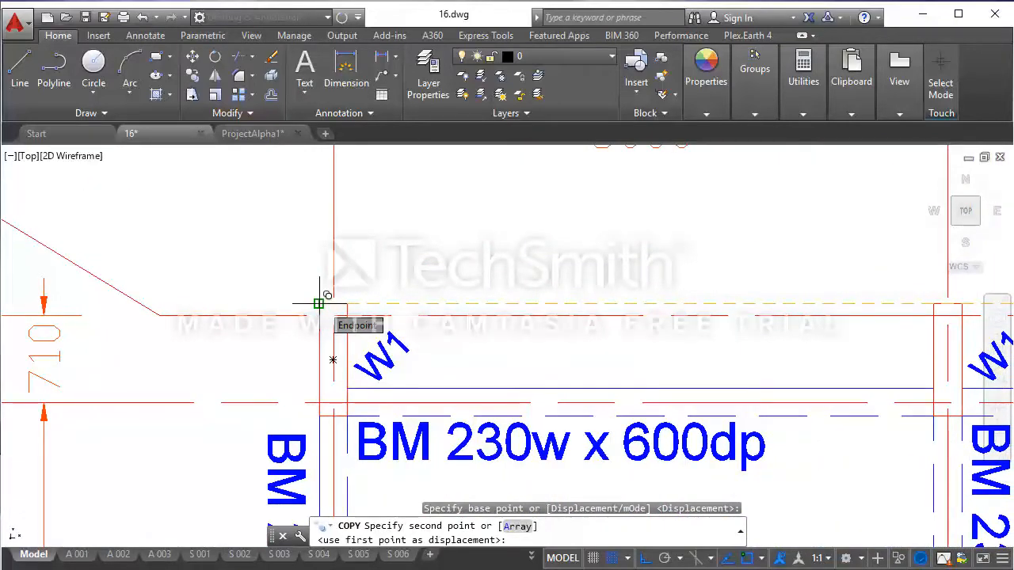
left_click(319, 304)
scroll(319, 303, "down", 10)
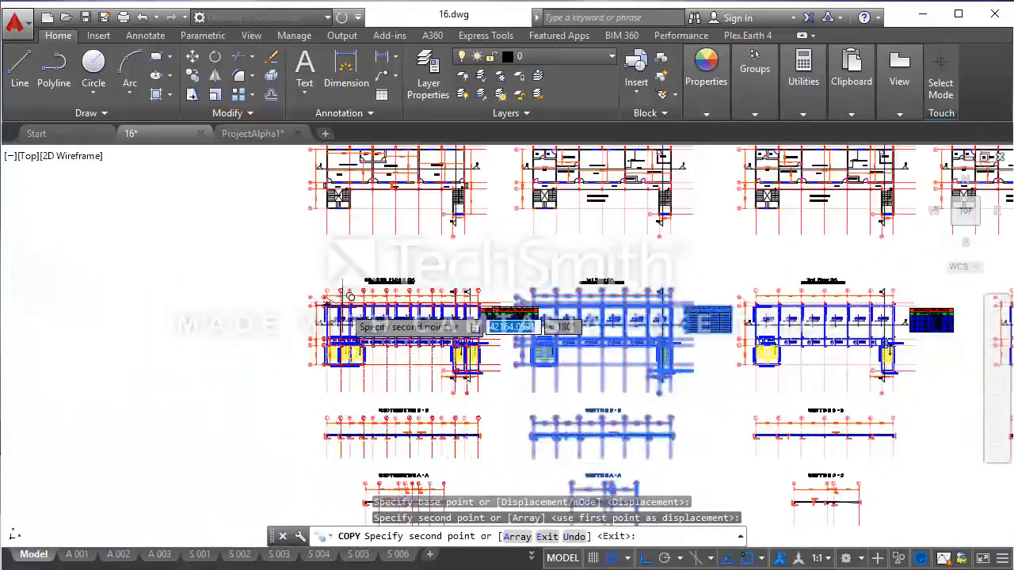
key("Escape")
- Examine the copied Ground Floor GA and compare its structural level with the room and corridor levels on the Ground Floor Plan
scroll(412, 297, "up", 6)
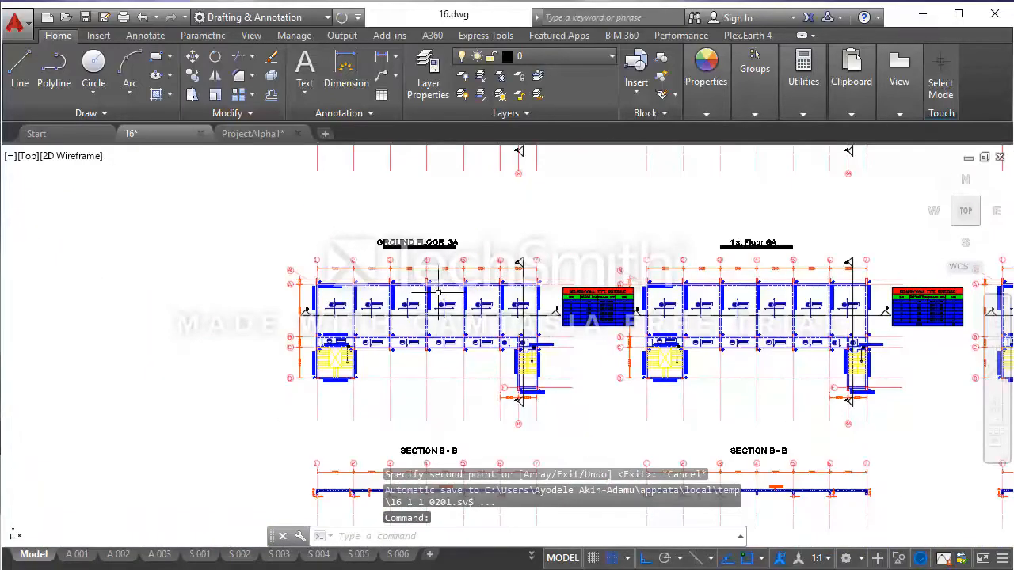
scroll(418, 263, "down", 6)
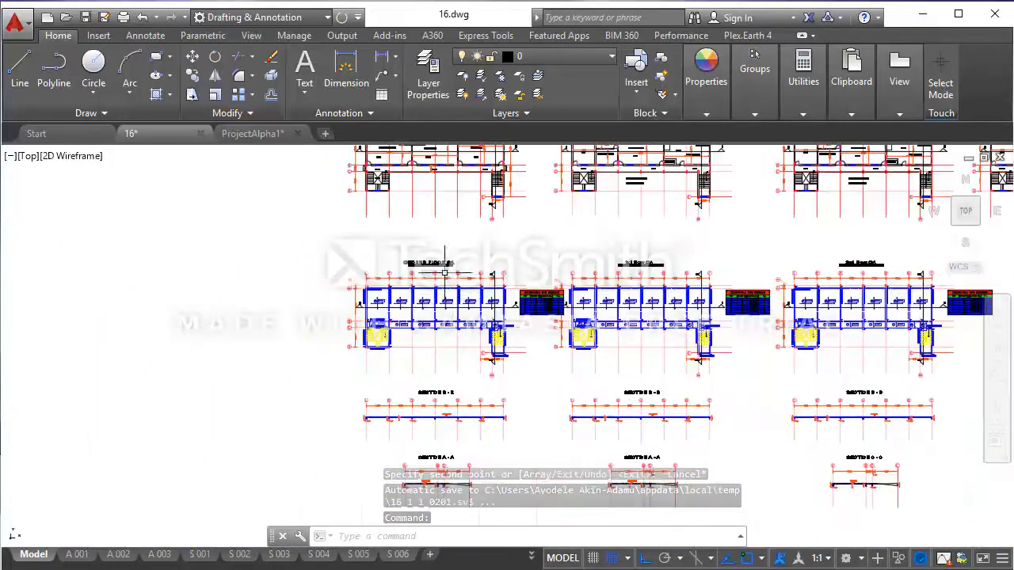
scroll(418, 336, "up", 3)
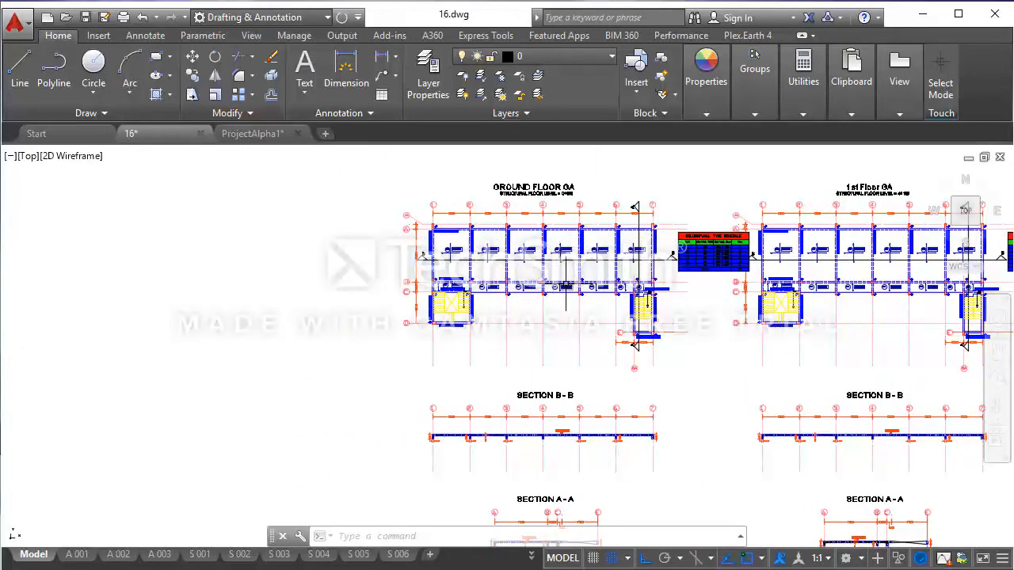
scroll(558, 191, "up", 2)
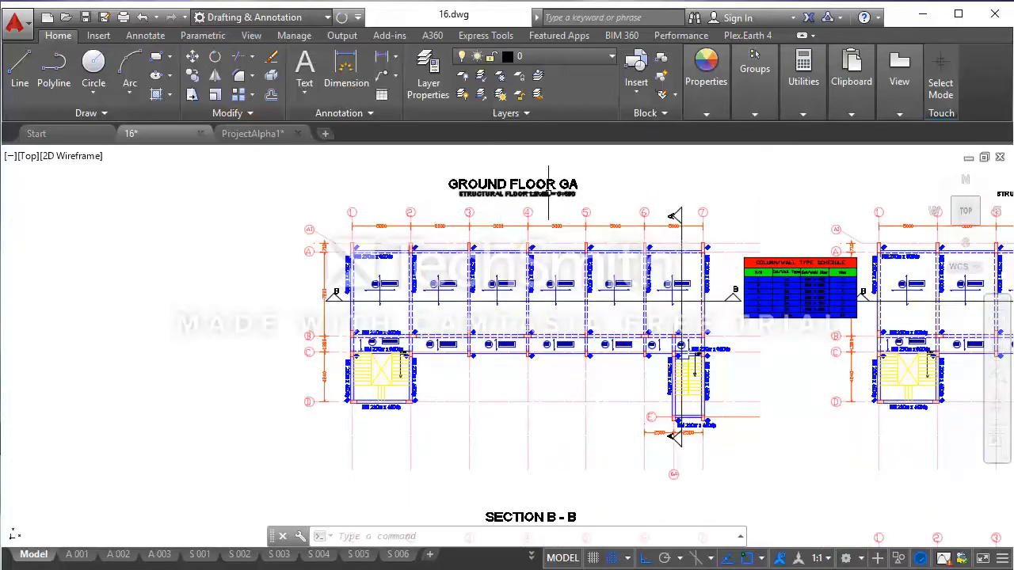
scroll(553, 193, "up", 5)
scroll(555, 194, "down", 5)
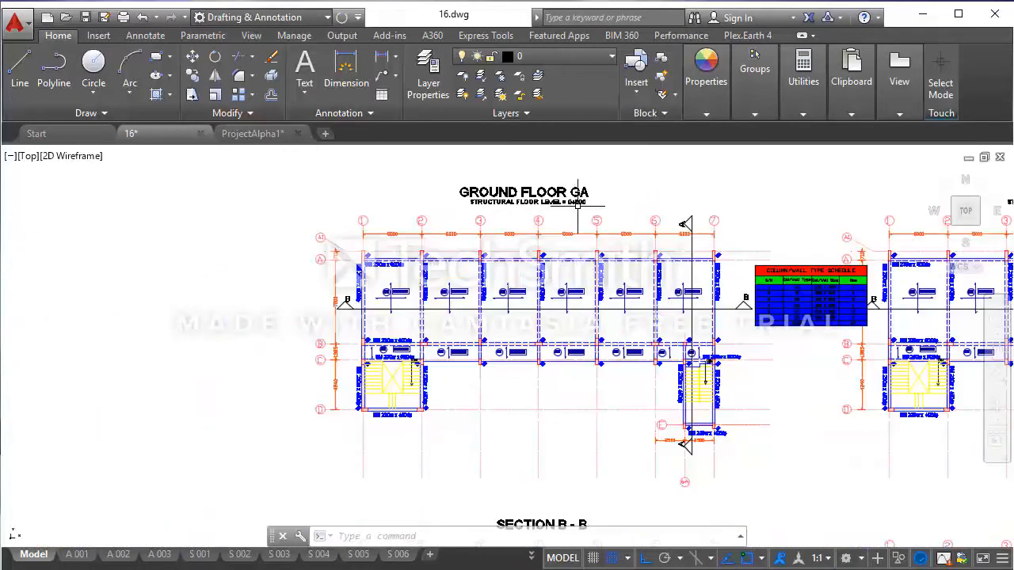
scroll(578, 203, "up", 4)
scroll(584, 195, "down", 2)
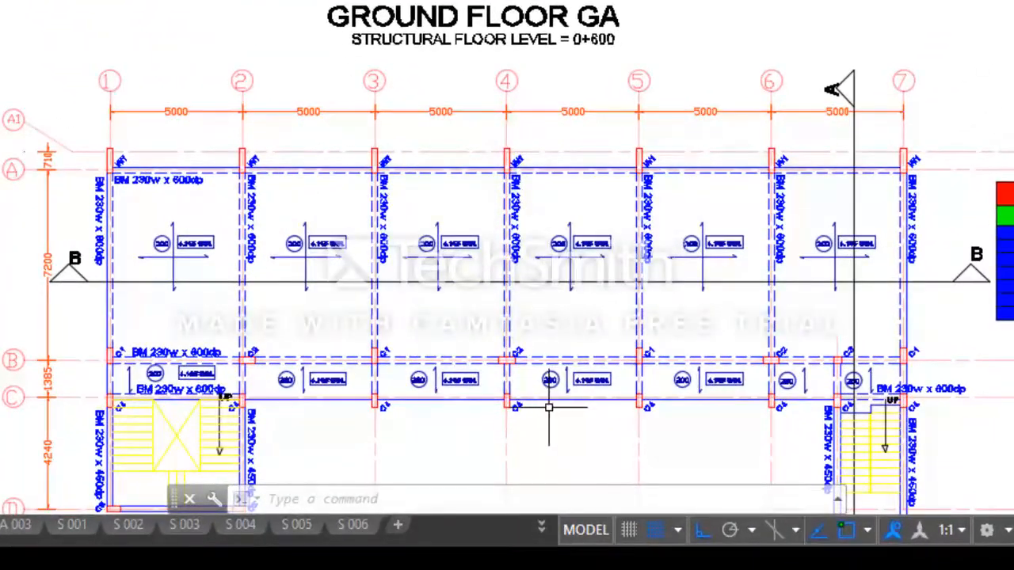
scroll(549, 407, "down", 6)
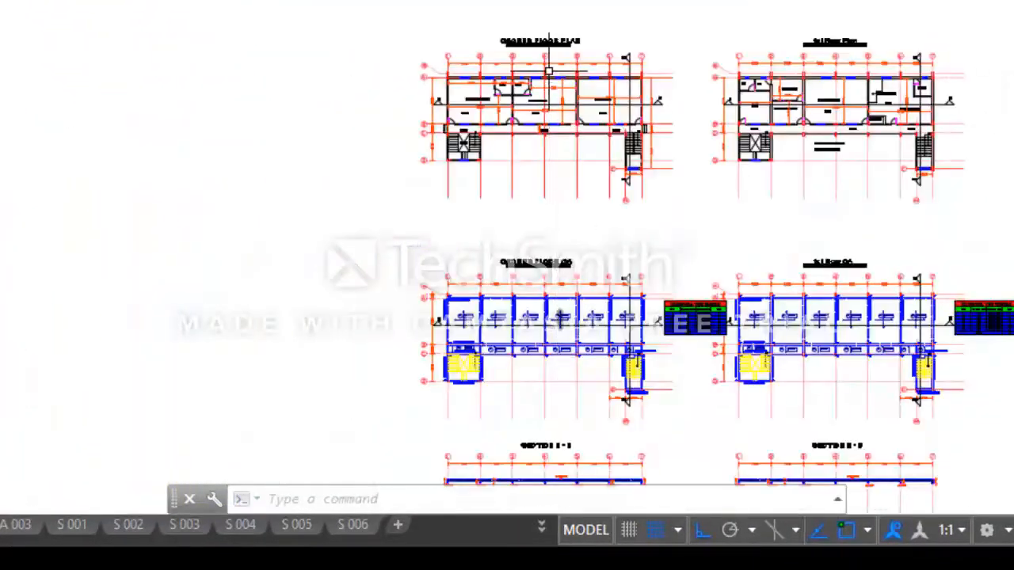
scroll(548, 72, "up", 8)
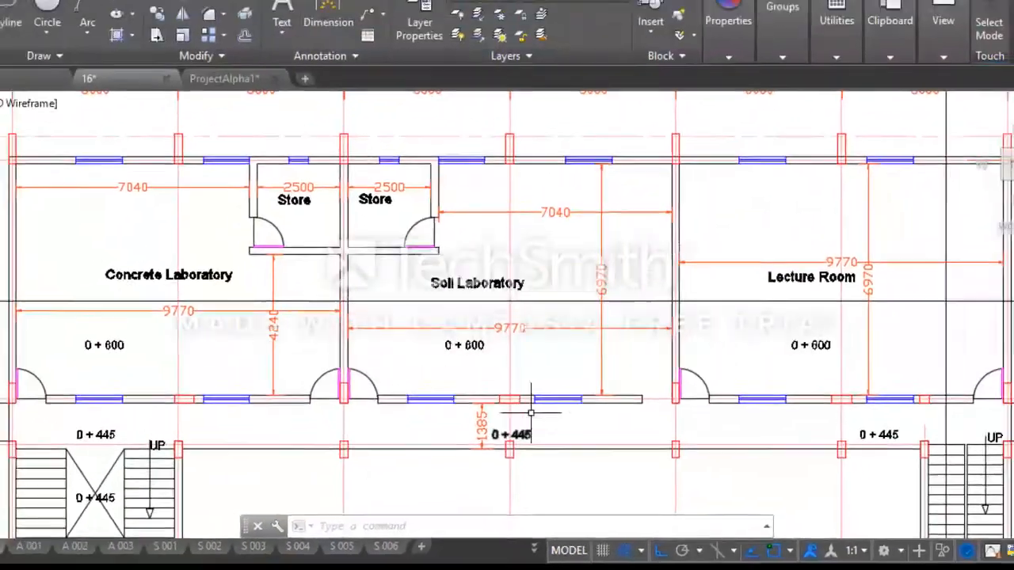
scroll(537, 356, "down", 8)
scroll(627, 361, "up", 2)
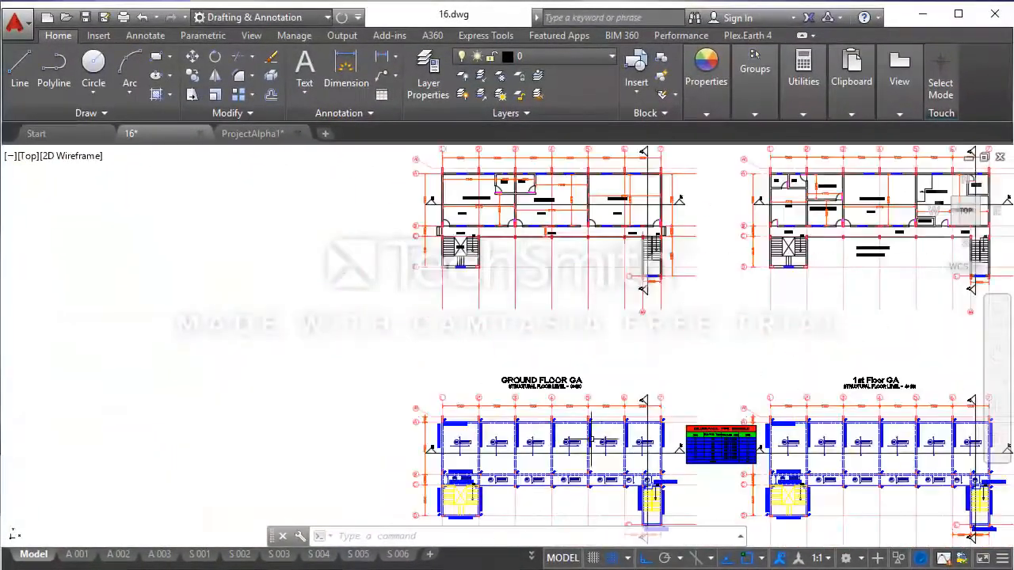
- Change the structural floor level text below the Ground Floor GA title to "STRUCTURAL FLOOR LEVEL = 0+600 & 0+445"
scroll(554, 422, "up", 4)
left_click(430, 335)
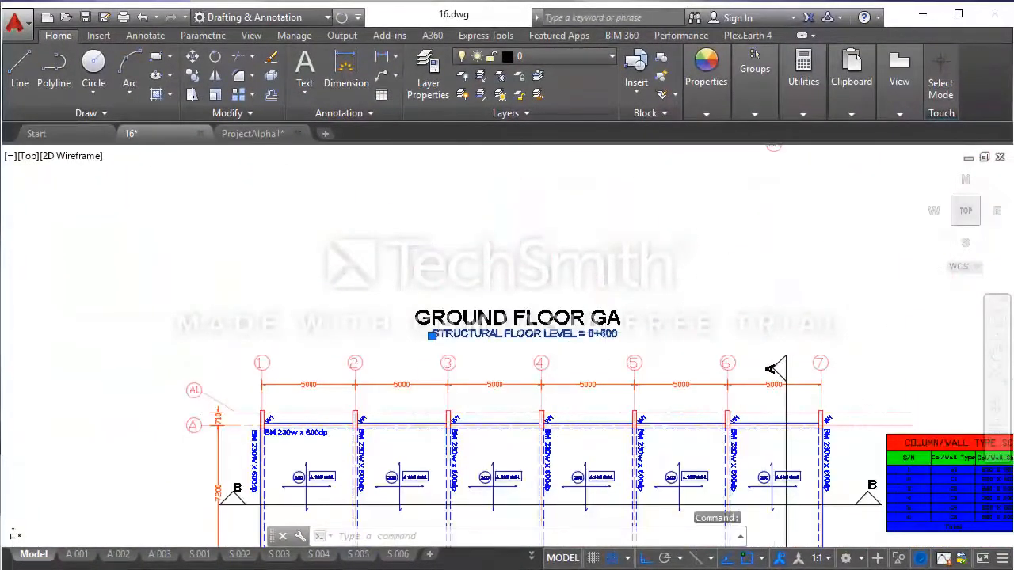
double_click(430, 334)
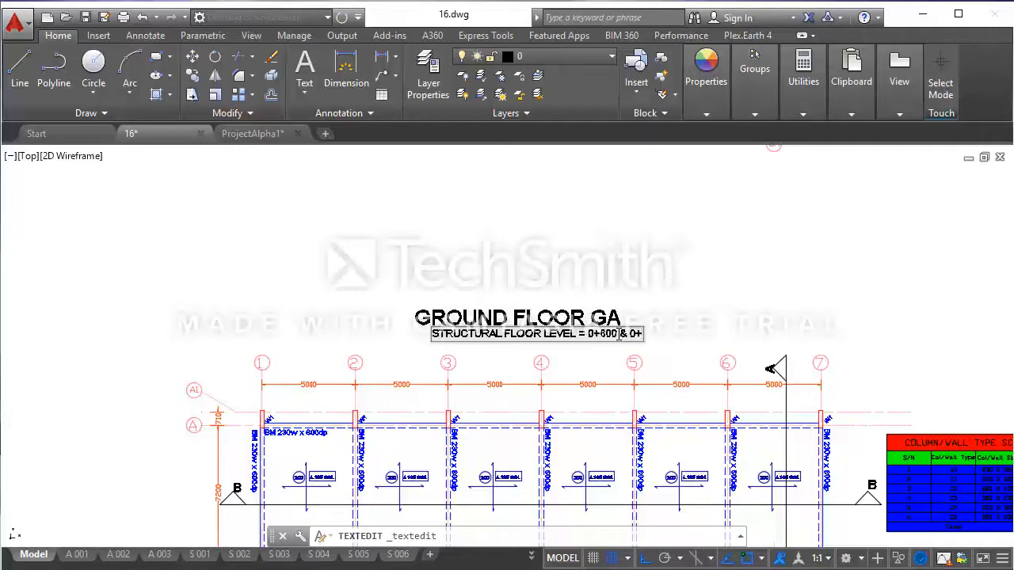
left_click(700, 309)
- Move the structural floor level text horizontally about 1450 units towards grid 1 to centre it below the Ground Floor GA title
left_click(678, 344)
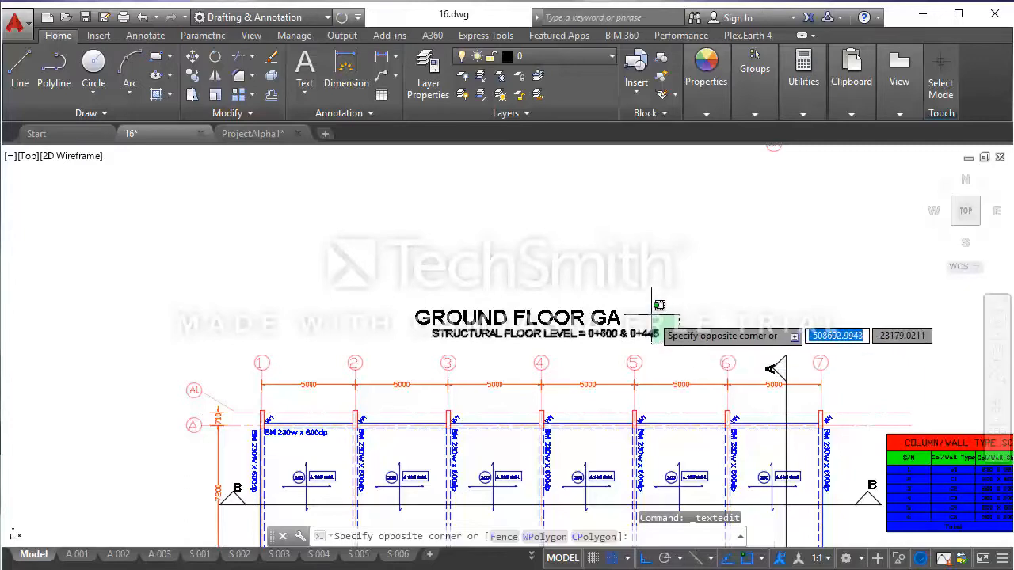
left_click(656, 300)
left_click(193, 57)
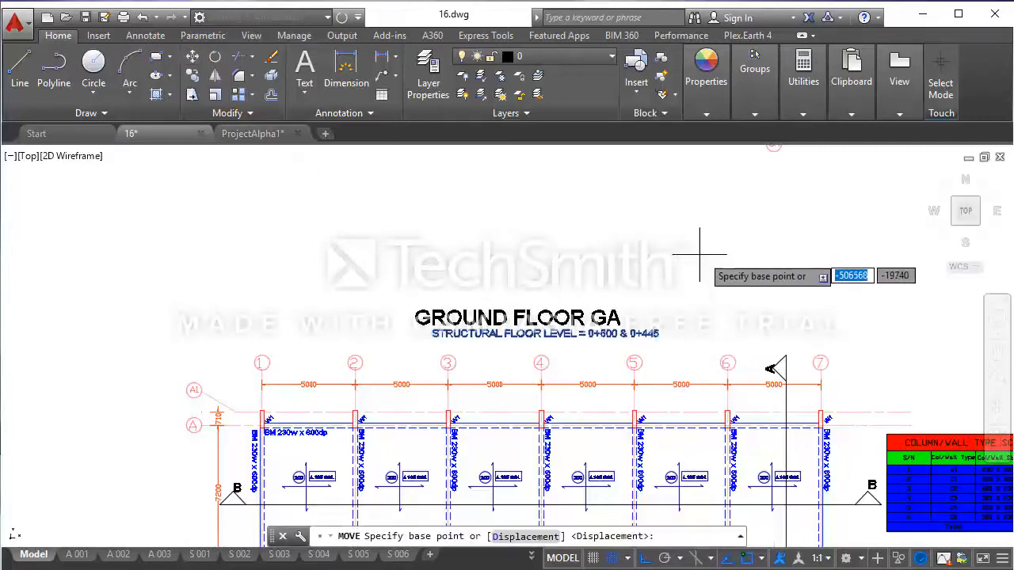
left_click(733, 249)
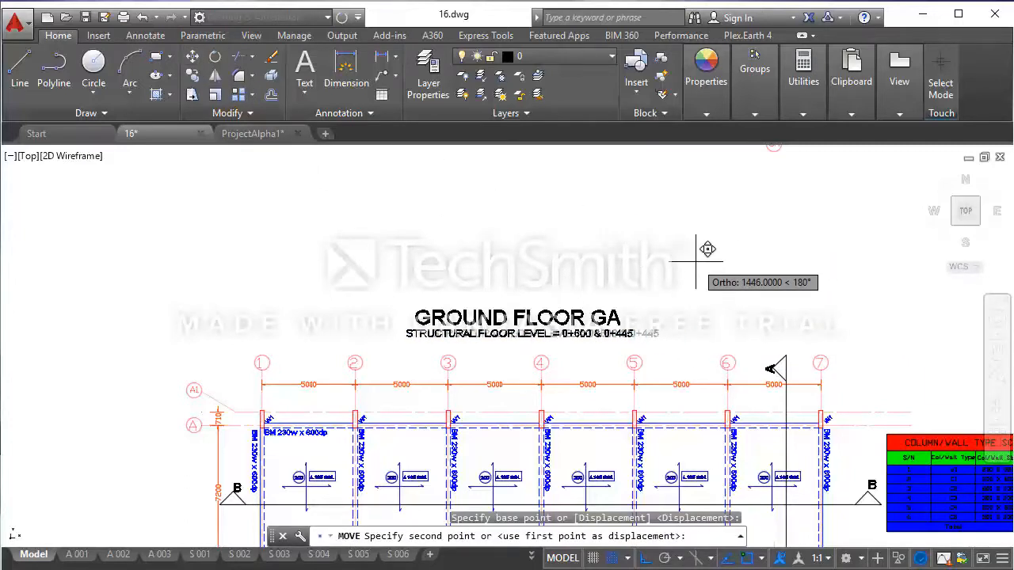
left_click(706, 249)
- Move the Ground Floor GA with its schedule and sections B-B and A-A about 5140 units horizontally away from the 1st Floor GA
scroll(572, 265, "down", 4)
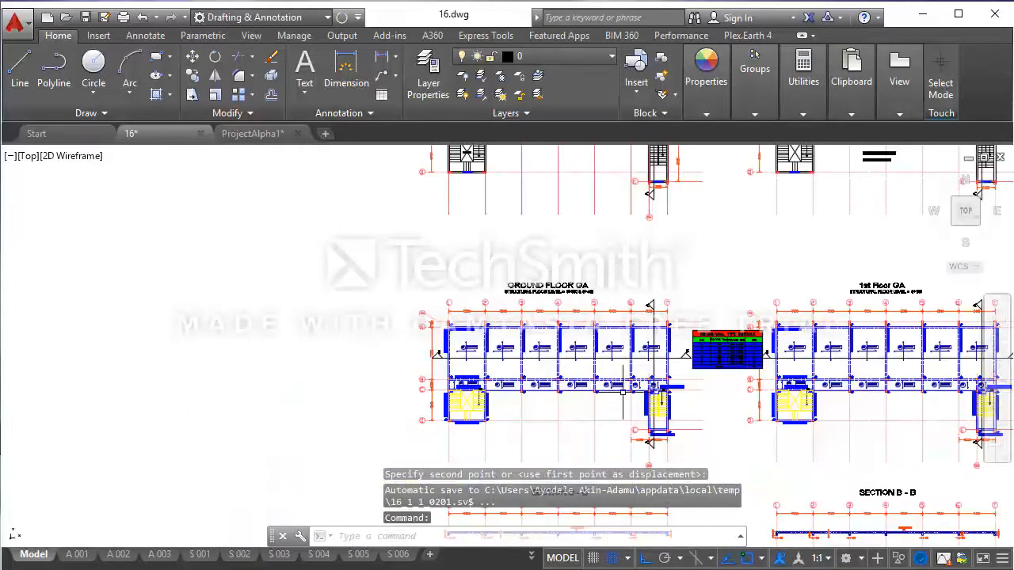
scroll(695, 398, "down", 3)
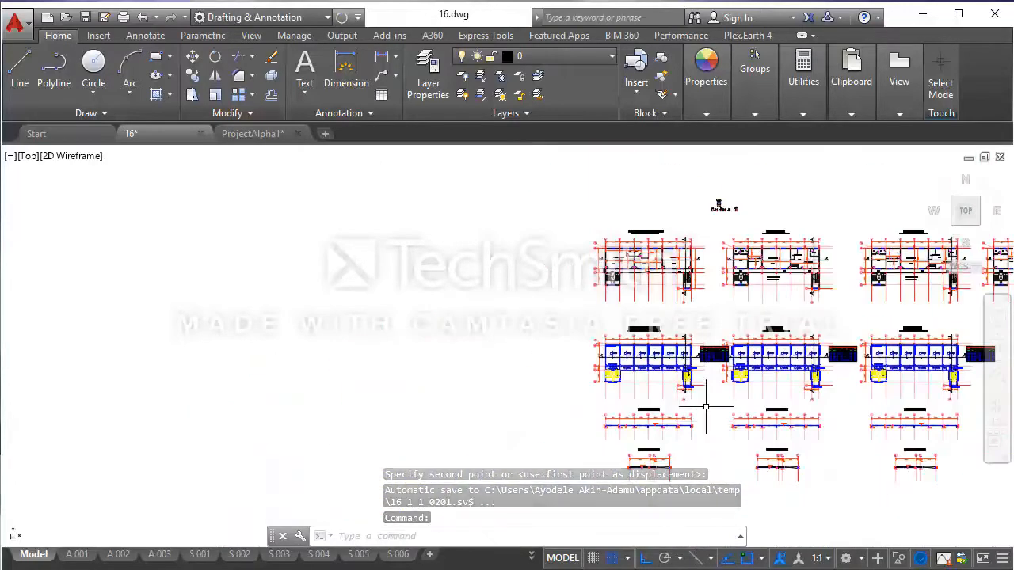
middle_click_drag(704, 414, 705, 362)
left_click(706, 445)
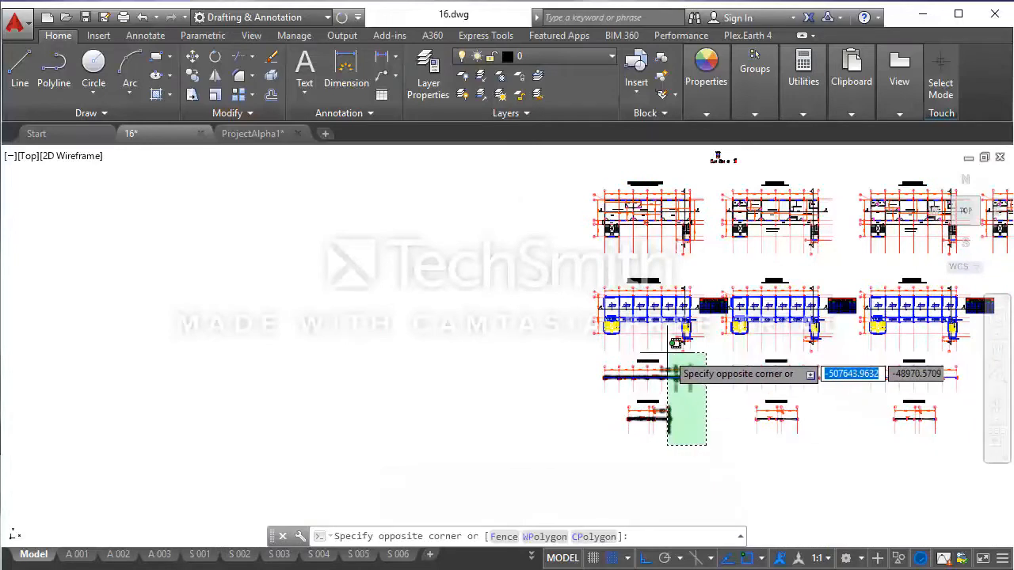
left_click(584, 272)
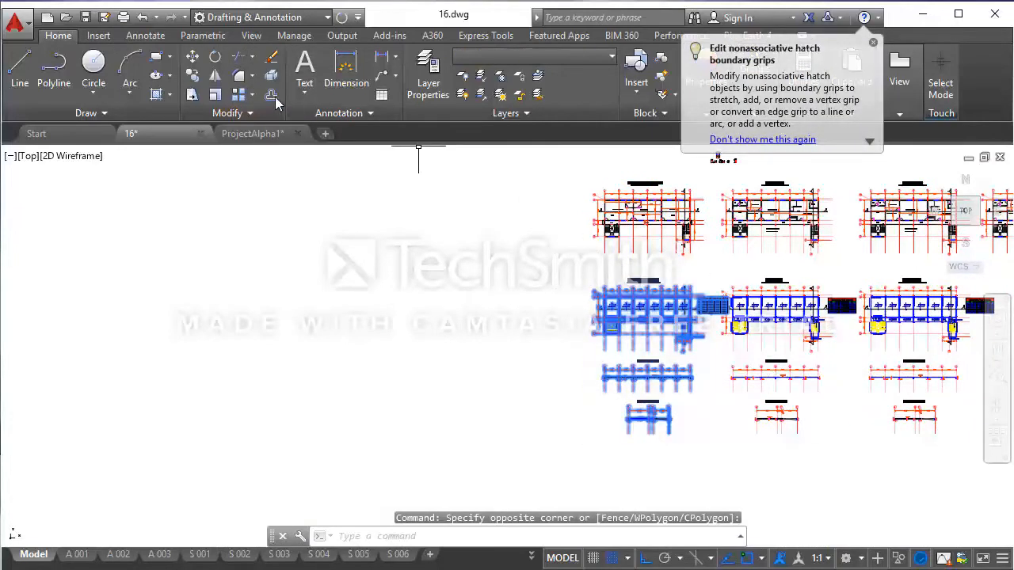
left_click(193, 57)
scroll(713, 349, "up", 5)
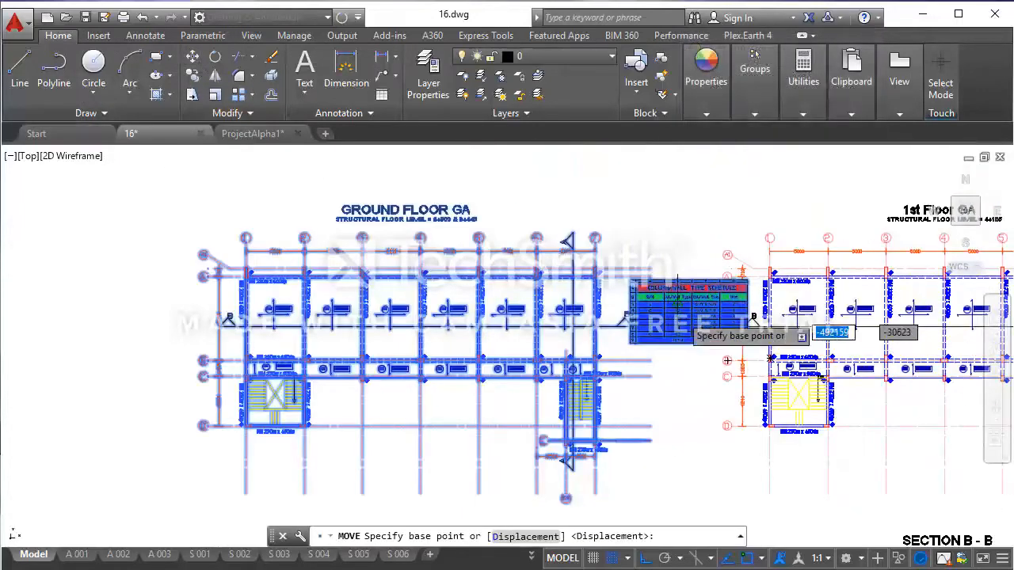
scroll(773, 336, "down", 5)
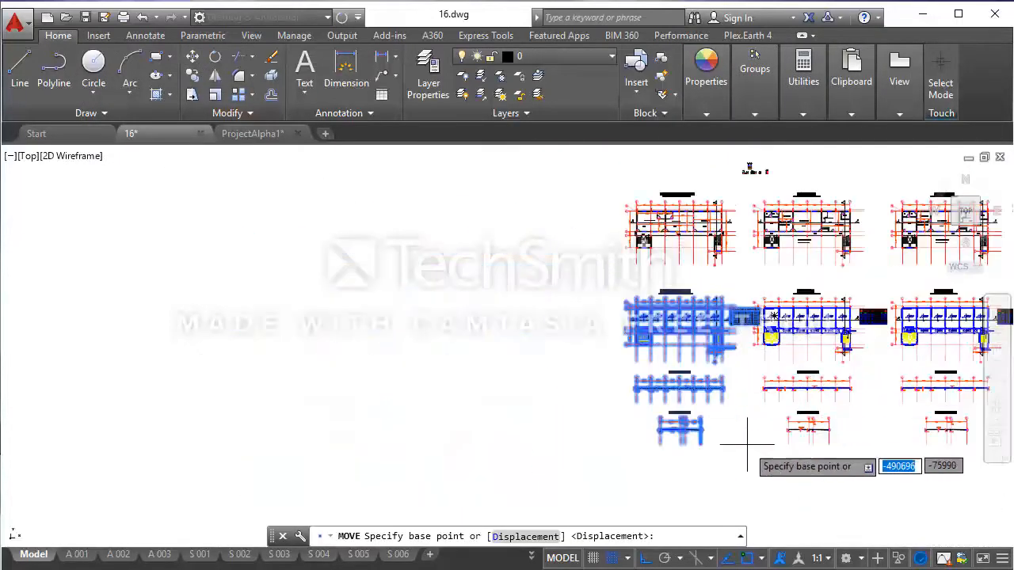
left_click(747, 449)
scroll(740, 455, "up", 2)
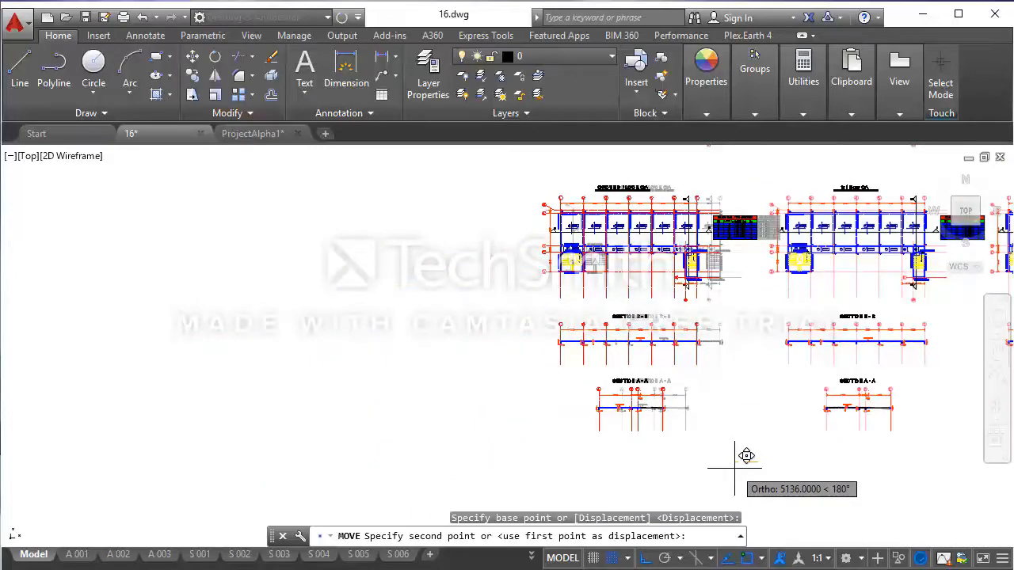
left_click(734, 467)
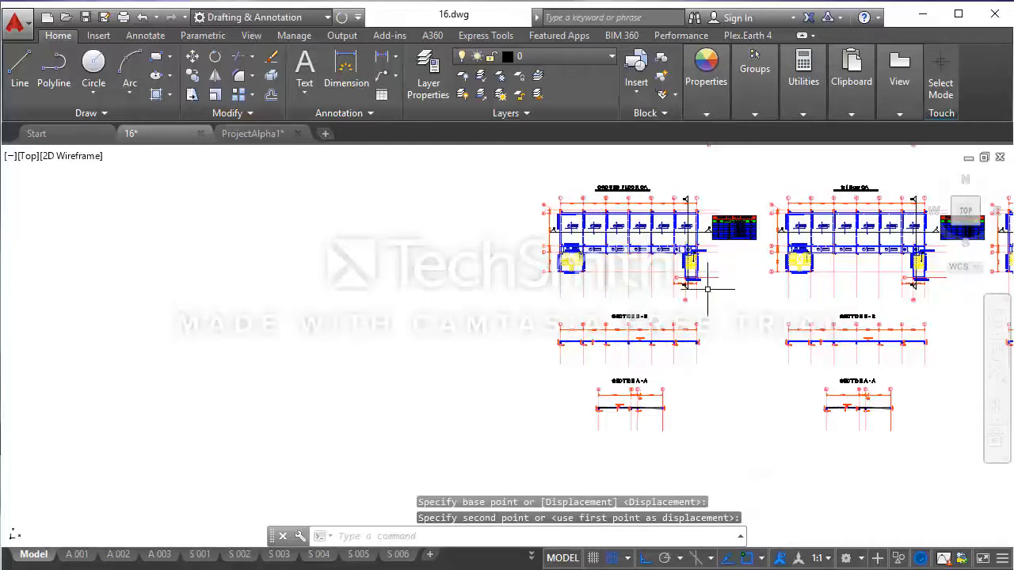
- Erase the crossed slab span arrows from the three Ground Floor GA room bays between grids 1 and 4
scroll(597, 283, "up", 3)
mouse_move(618, 246)
middle_mouse_down()
mouse_move(582, 338)
mouse_move(538, 349)
mouse_move(529, 398)
middle_mouse_up()
scroll(573, 339, "up", 2)
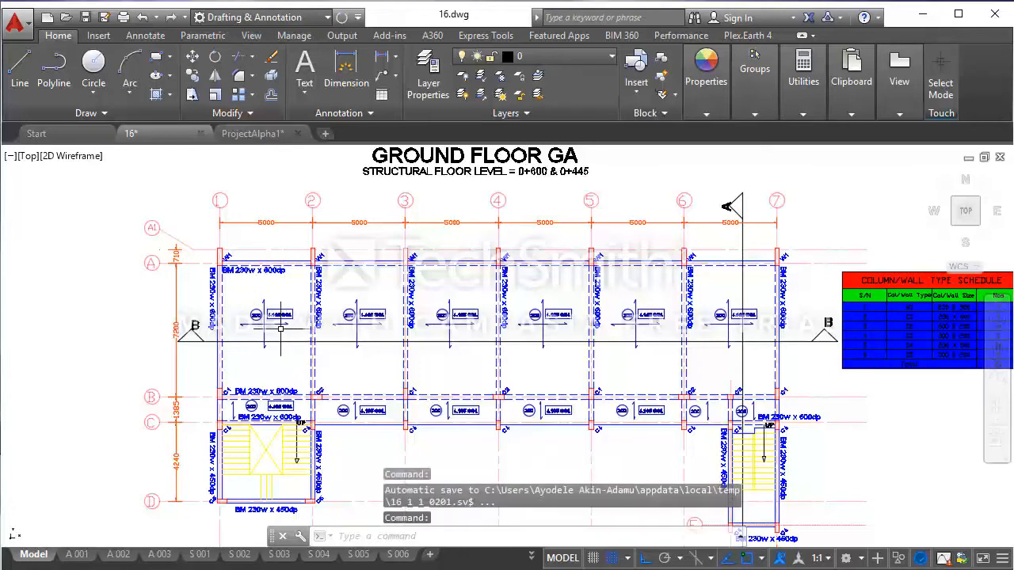
scroll(277, 329, "up", 2)
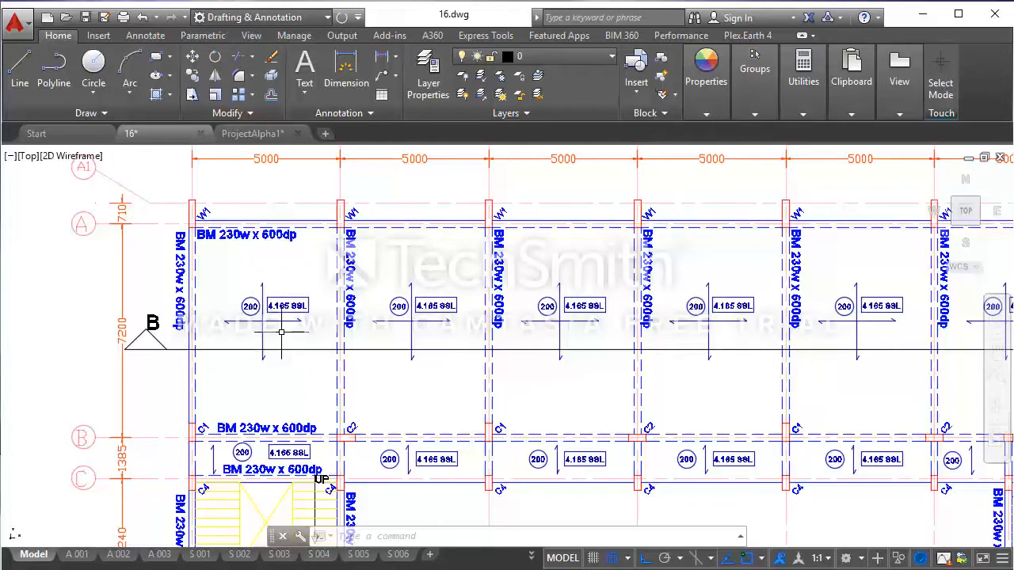
left_click(282, 332)
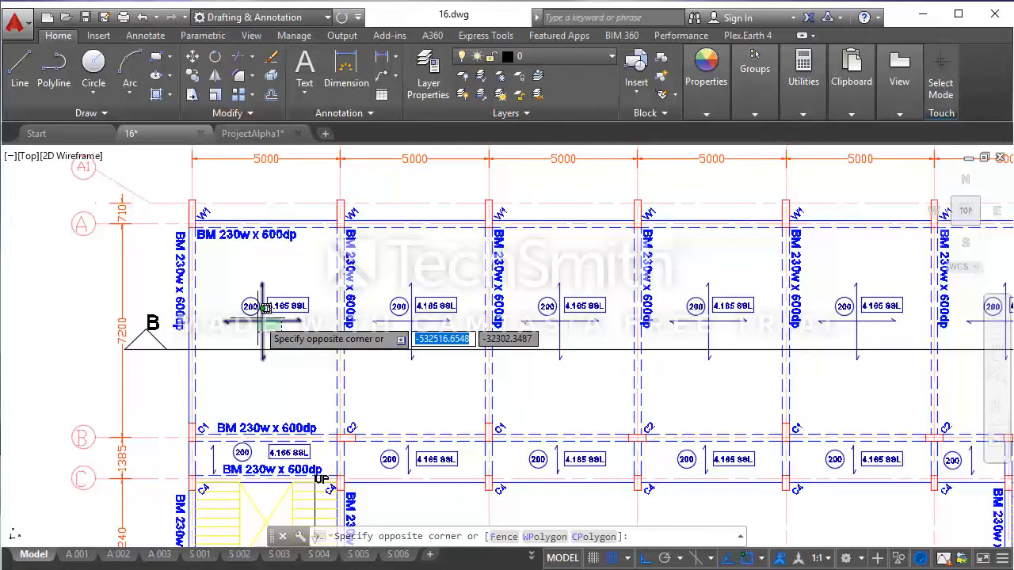
left_click(263, 320)
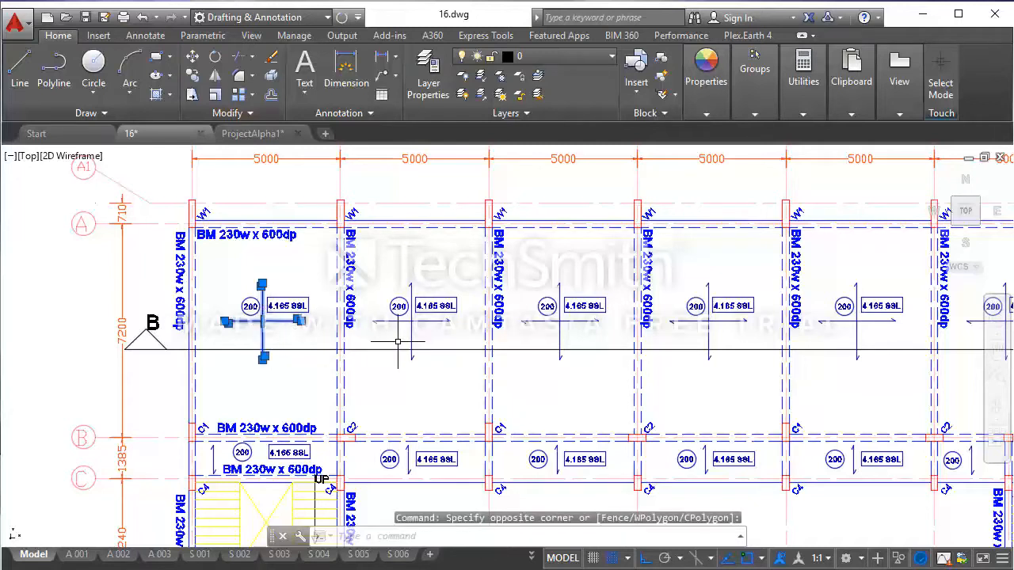
key("Delete")
left_click(419, 333)
left_click(411, 321)
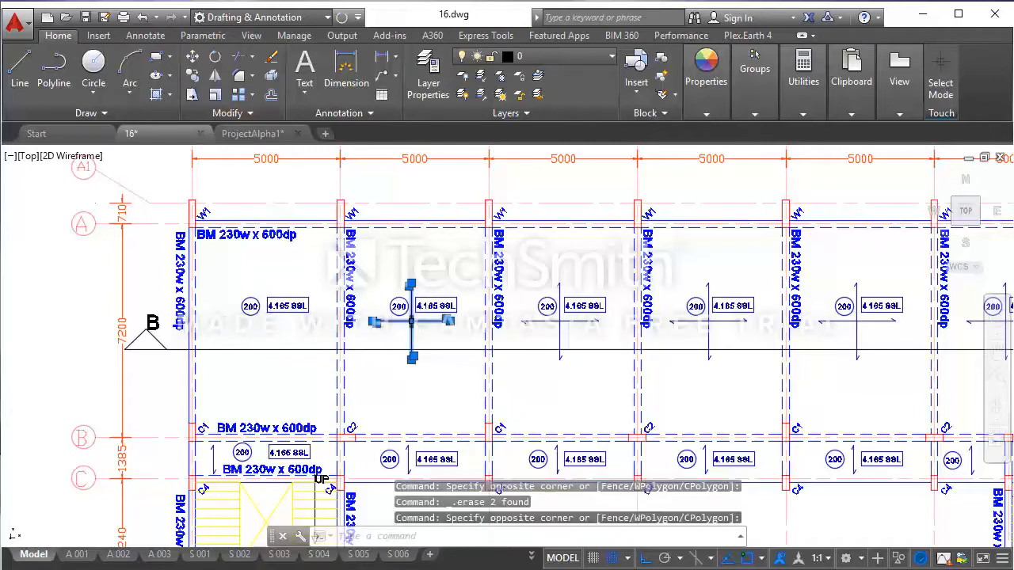
key("Delete")
left_click(568, 333)
left_click(560, 320)
key("Delete")
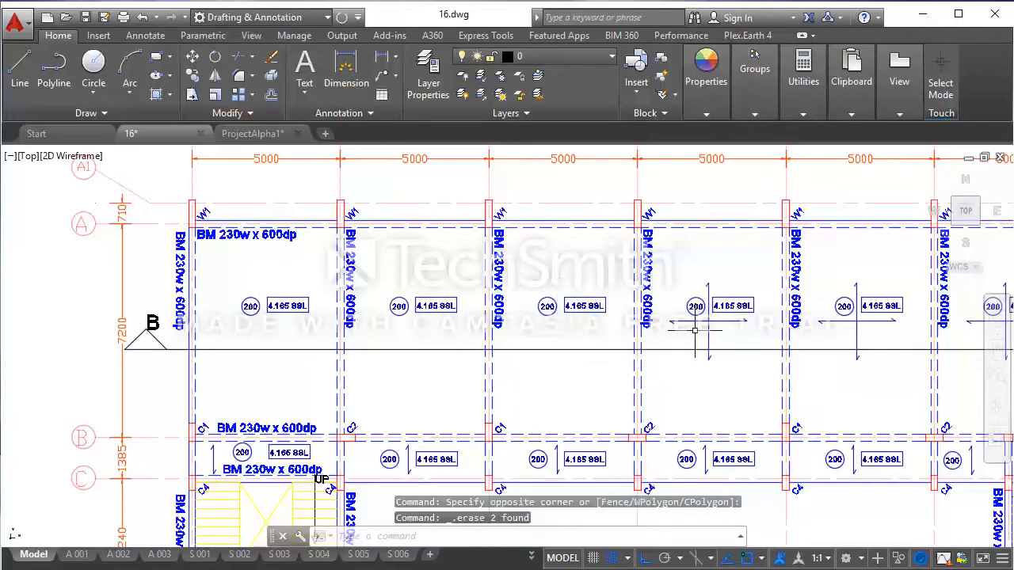
- Erase the crossed slab span arrows from the three Ground Floor GA room bays between grids 4 and 7
left_click(717, 333)
left_click(708, 317)
key("Delete")
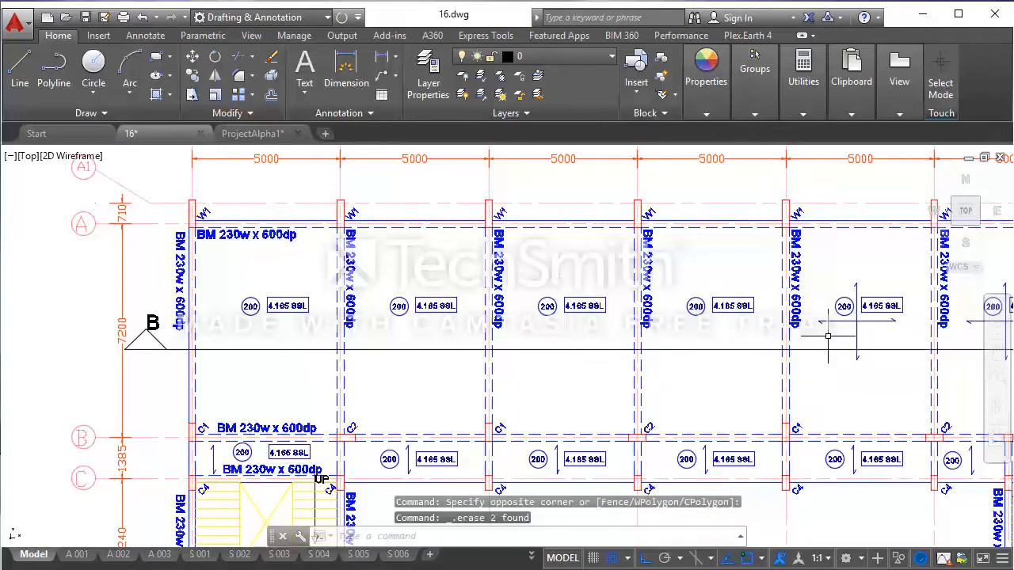
left_click(869, 329)
left_click(860, 319)
key("Delete")
middle_click_drag(867, 335, 799, 315)
left_click(789, 301)
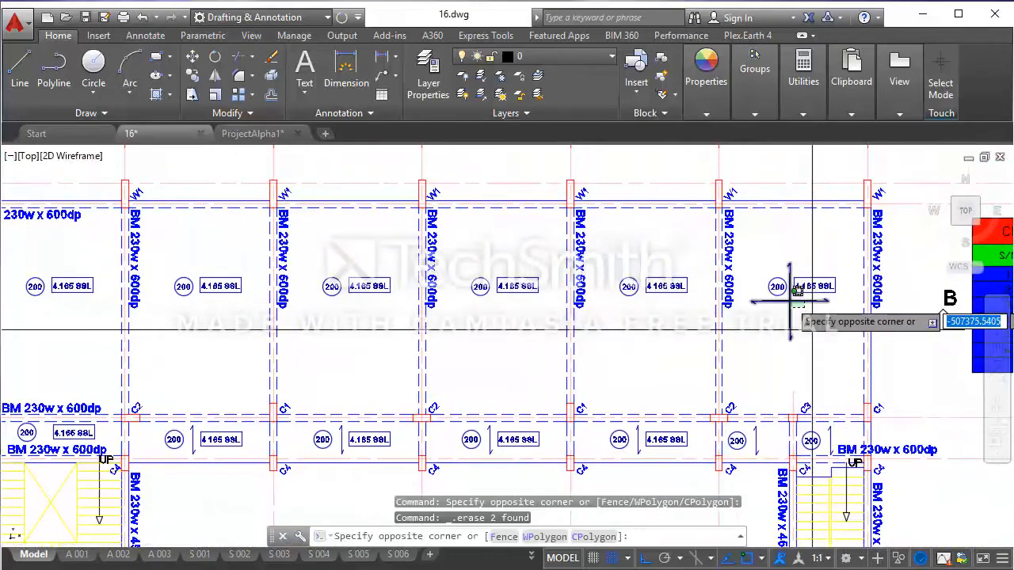
left_click(797, 311)
key("Delete")
- Erase the slab span arrows from the Ground Floor GA corridor panels between grids 1 and 6
scroll(423, 351, "down", 5)
scroll(315, 387, "up", 5)
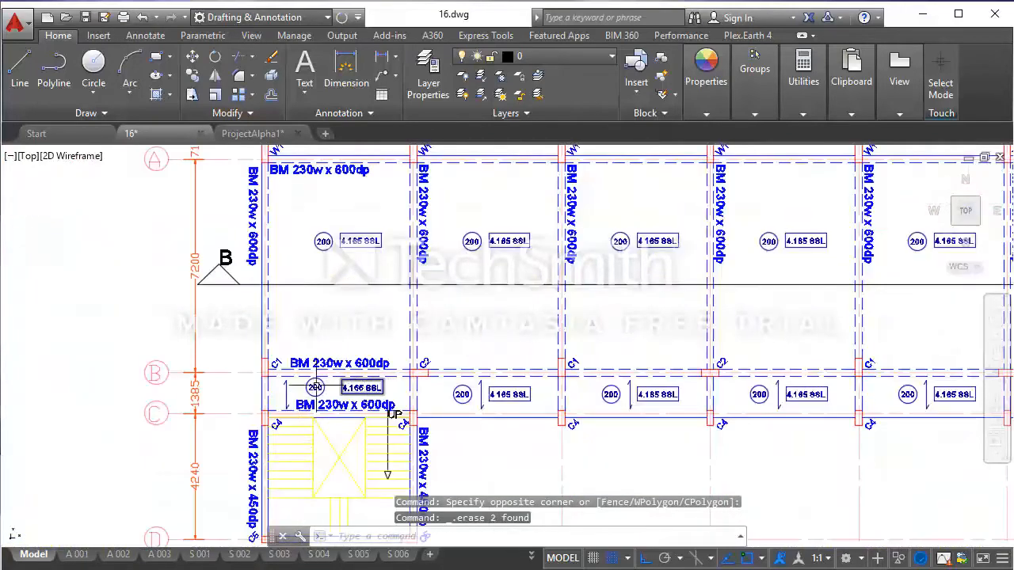
left_click(291, 396)
left_click(280, 388)
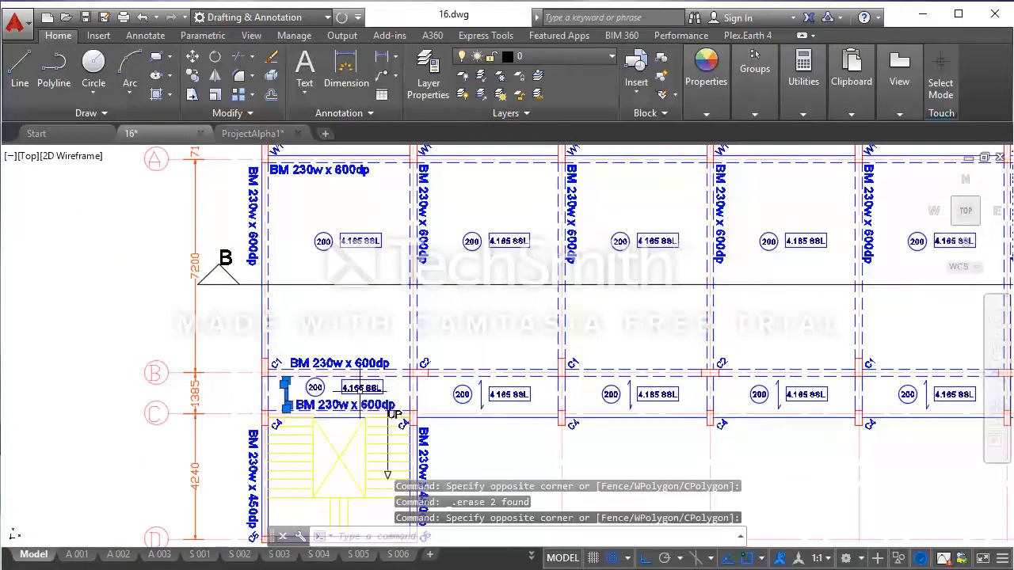
left_click(489, 414)
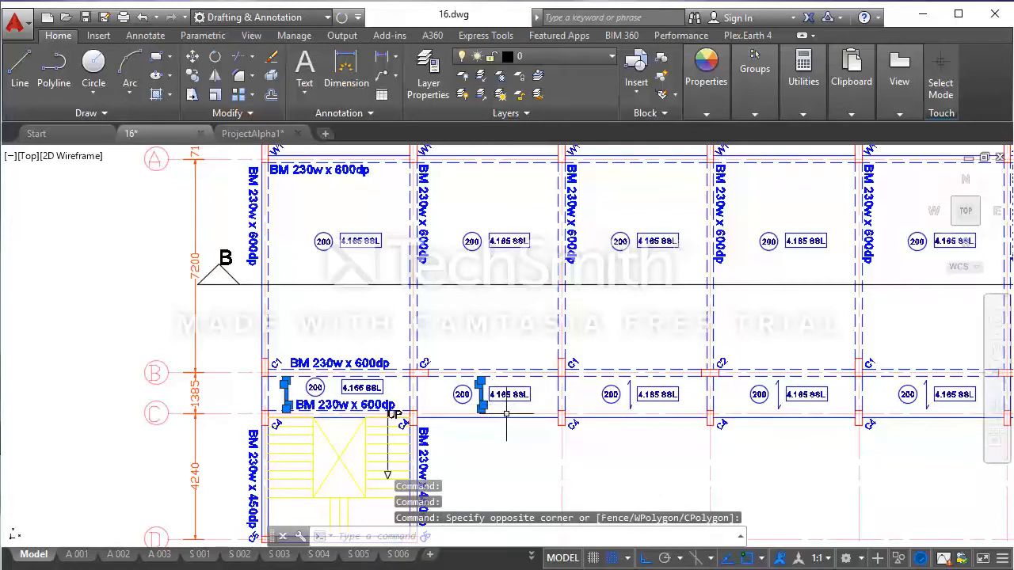
key("Delete")
left_click(641, 404)
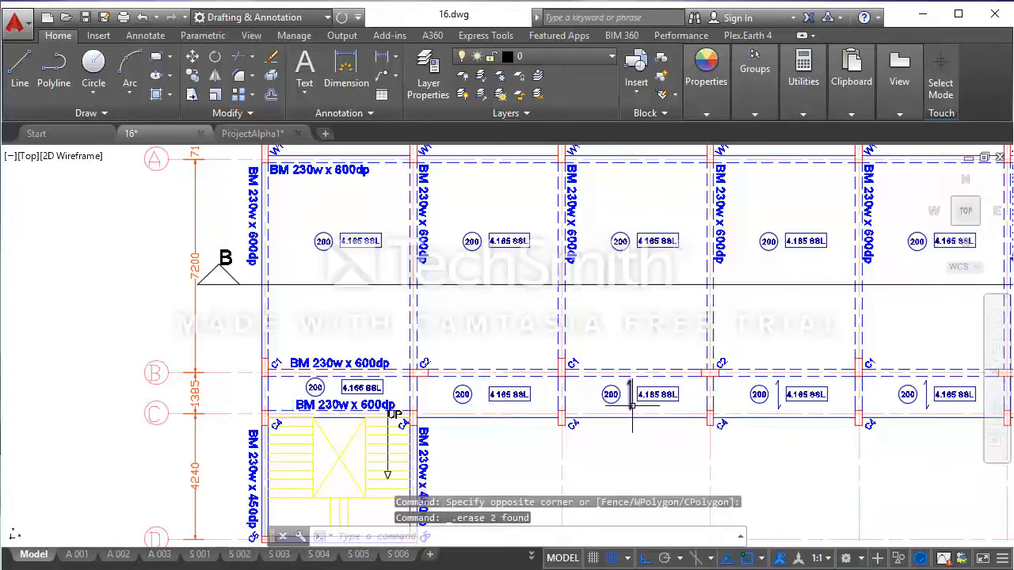
left_click(778, 396)
mouse_move(778, 395)
key("Delete")
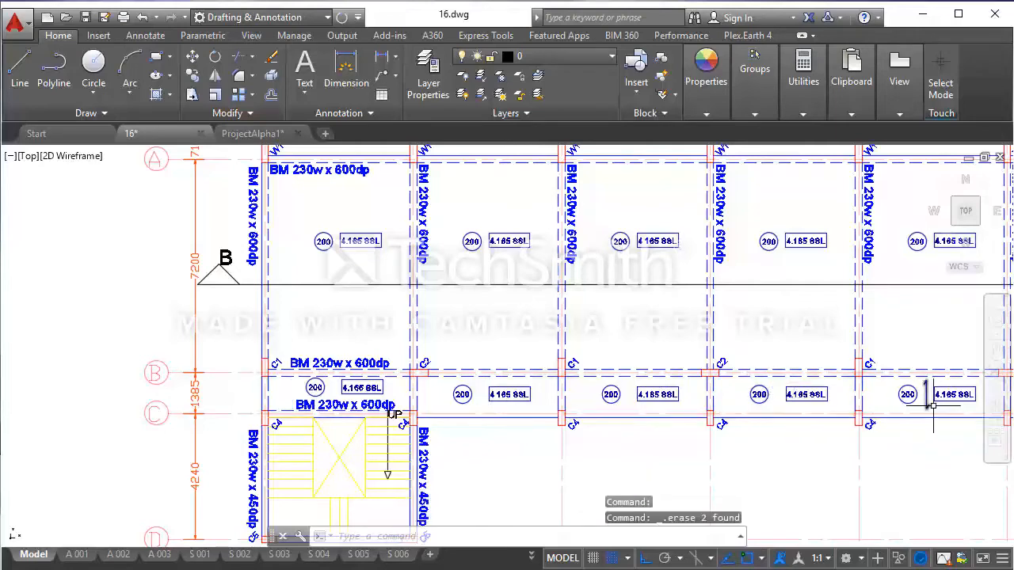
left_click(928, 406)
key("Delete")
- Erase the two remaining corridor slab span arrows between grids 6 and 7, including the one beside the staircase
scroll(624, 393, "down", 2)
scroll(783, 416, "up", 3)
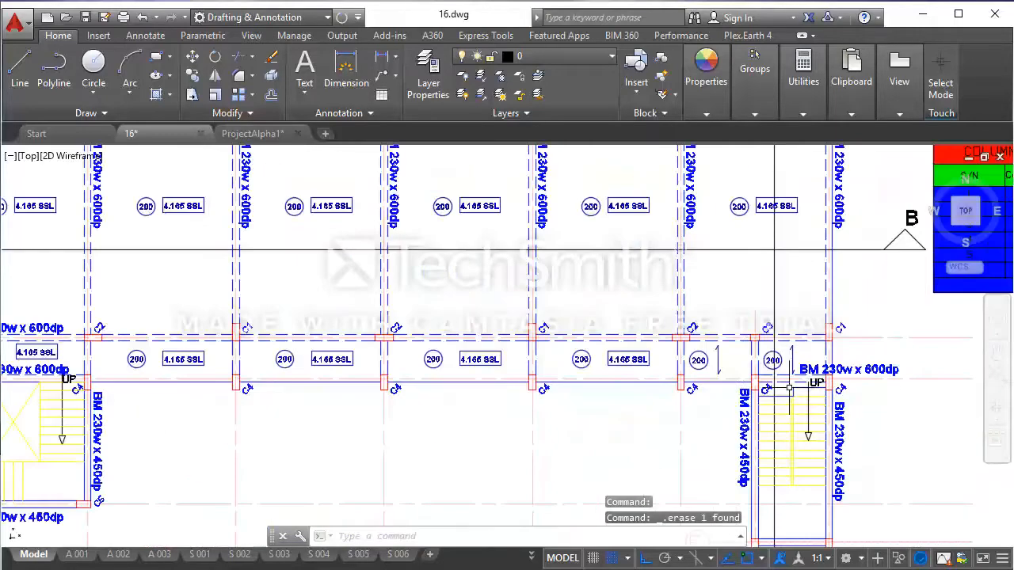
left_click(711, 363)
key("Delete")
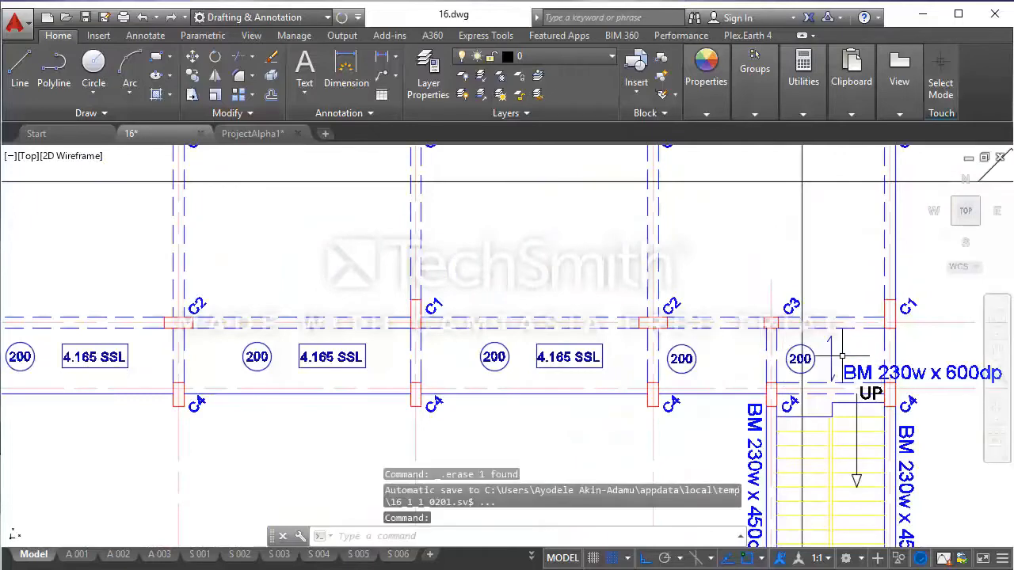
scroll(840, 380, "down", 5)
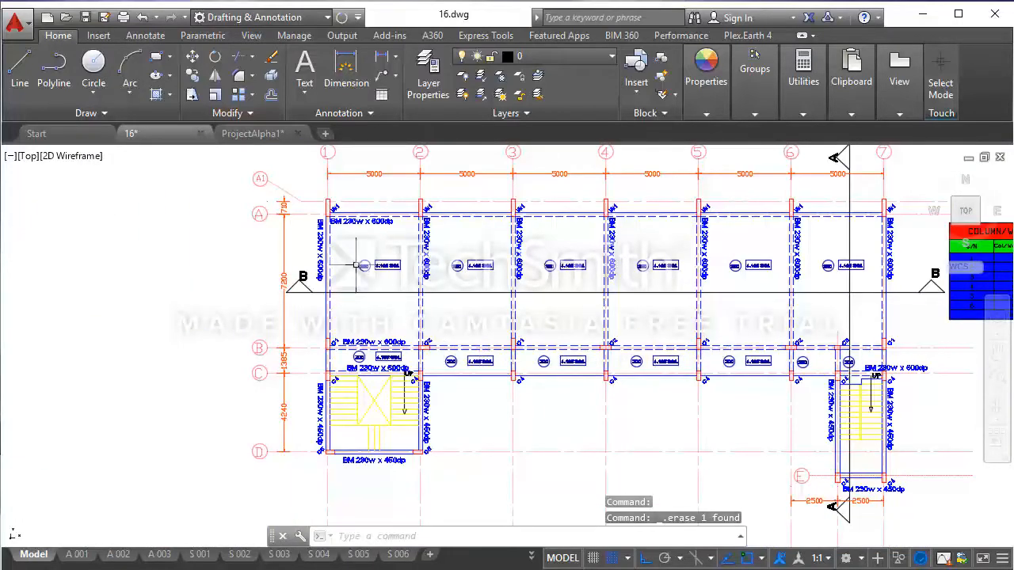
- Examine the edited Ground Floor GA beside the 1st Floor GA, and inspect the building section's ground floor slab and foundation details
scroll(364, 302, "up", 3)
scroll(372, 295, "down", 2)
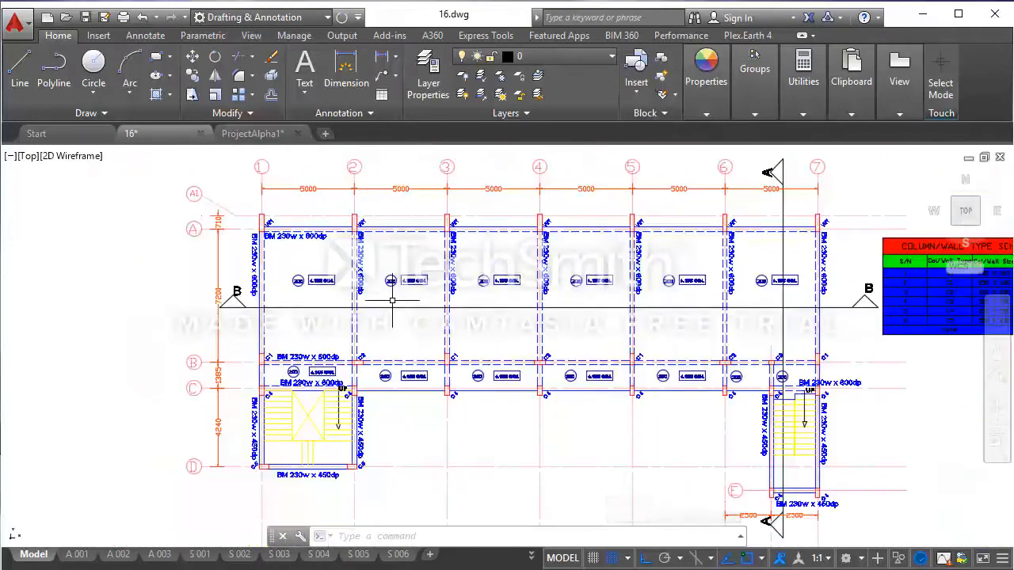
scroll(421, 301, "down", 2)
scroll(423, 307, "down", 3)
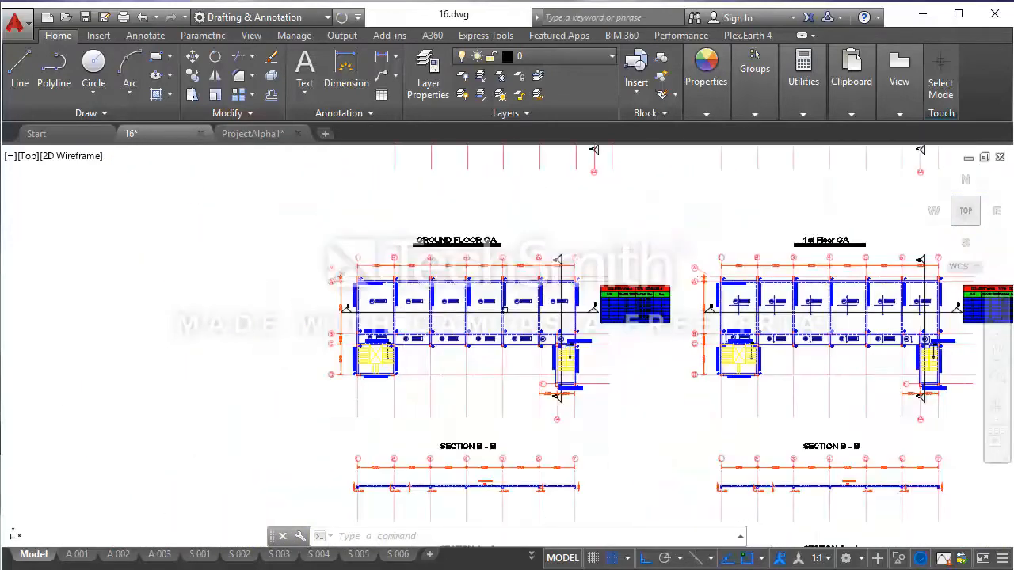
scroll(388, 382, "up", 2)
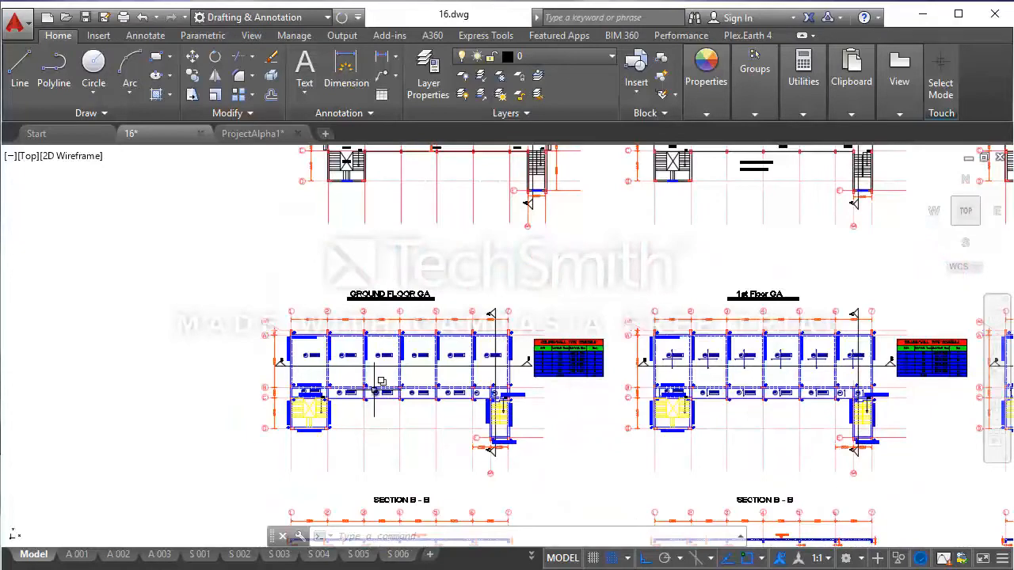
scroll(373, 388, "up", 2)
middle_click_drag(362, 377, 425, 336)
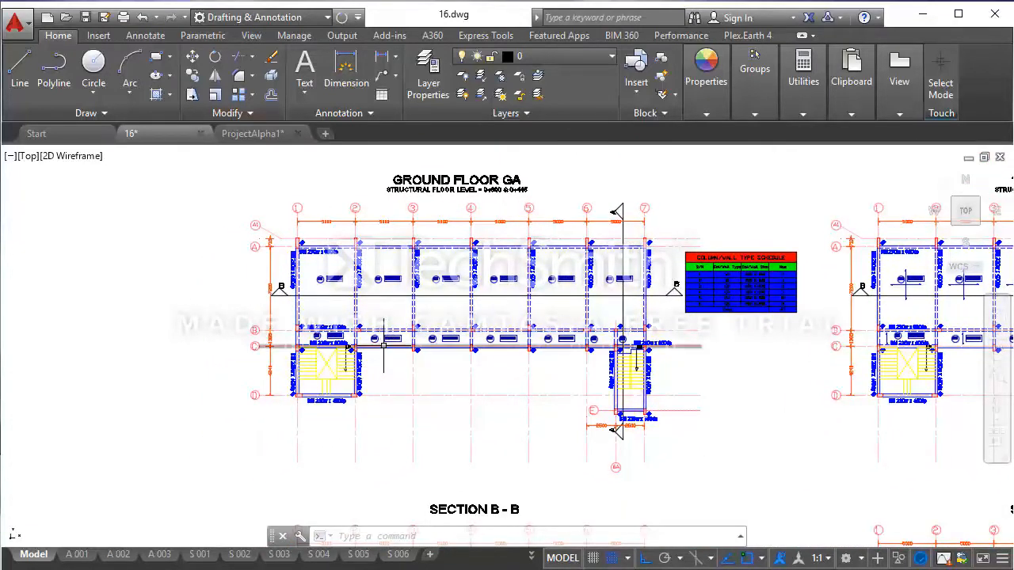
scroll(417, 358, "down", 5)
middle_click_drag(453, 248, 272, 280)
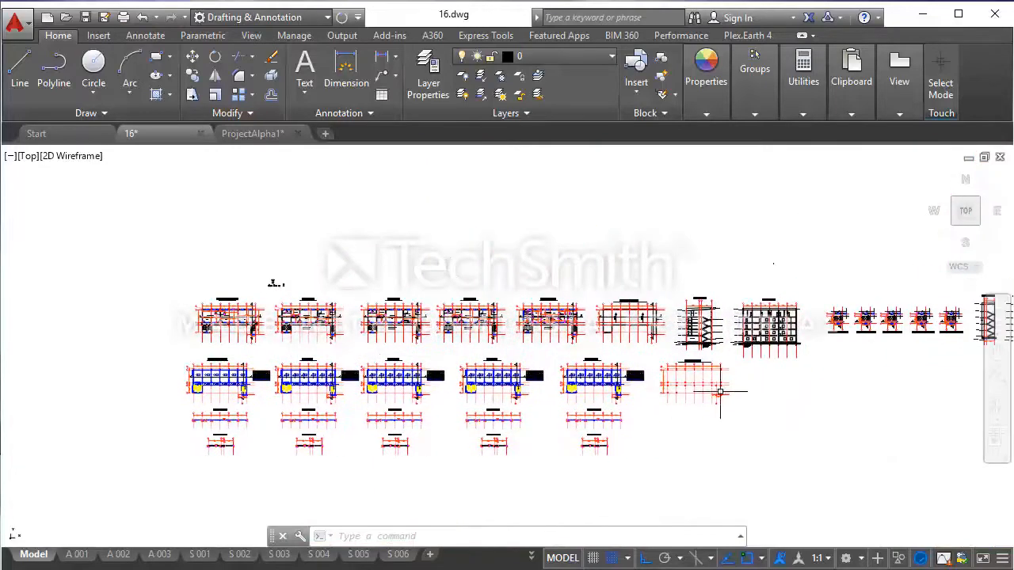
scroll(764, 363, "up", 3)
scroll(594, 349, "up", 8)
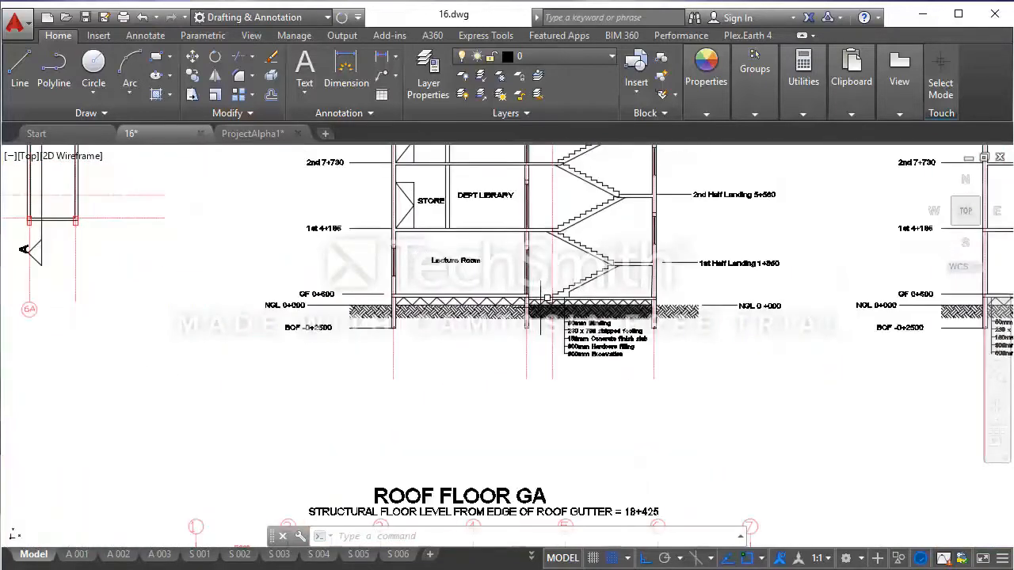
- Read the ground floor slab and foundation build-up notes beneath the building section, and return to the Ground Floor GA plan
scroll(570, 295, "down", 4)
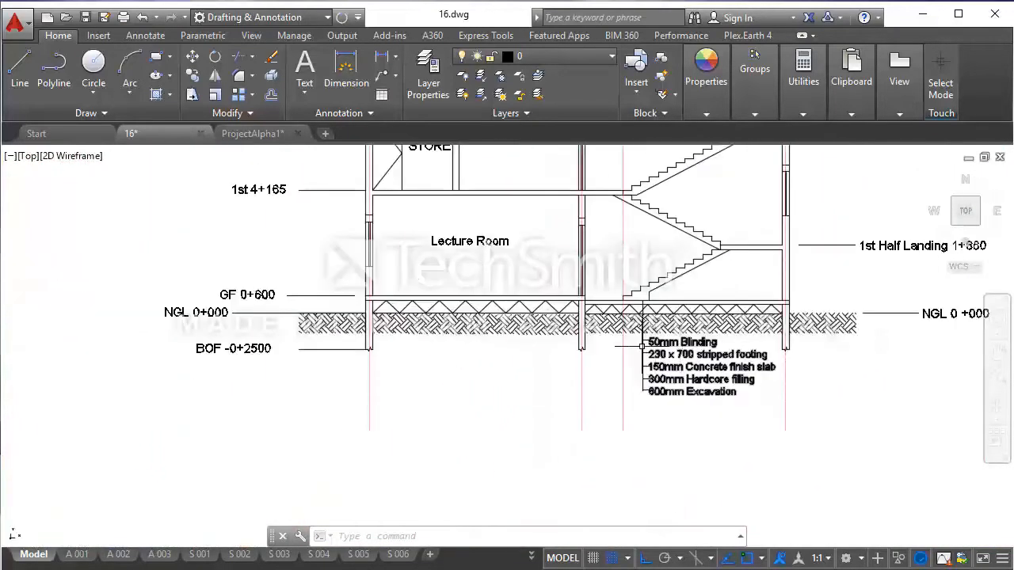
scroll(729, 337, "up", 4)
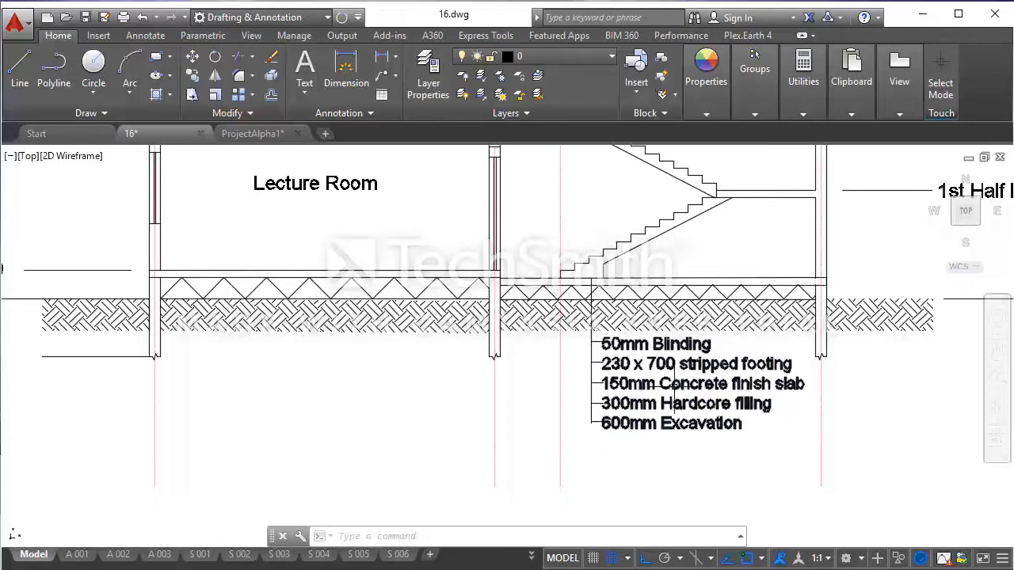
scroll(666, 388, "down", 5)
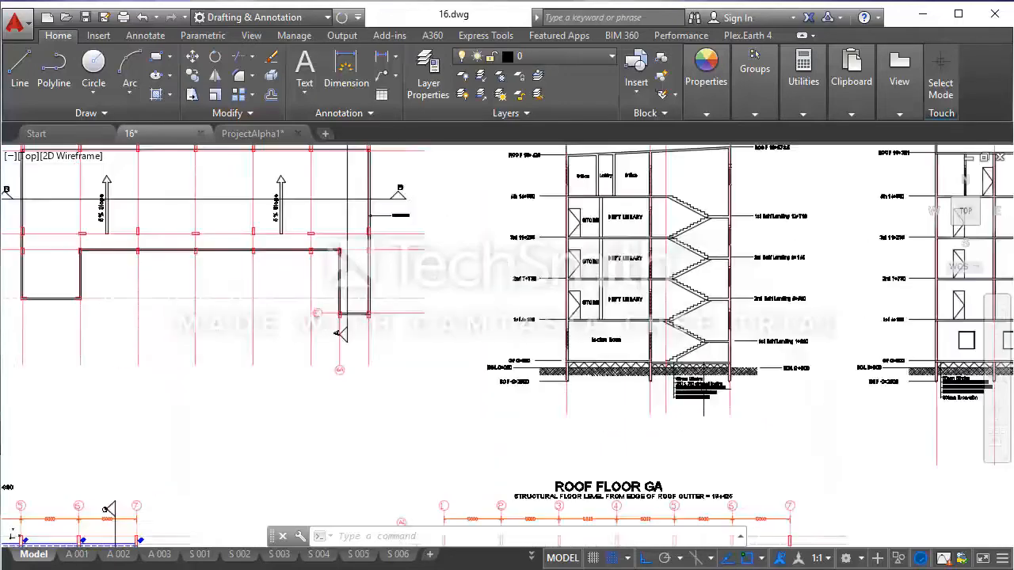
middle_click_drag(622, 397, 964, 373)
middle_click_drag(557, 398, 922, 316)
middle_click_drag(524, 385, 603, 376)
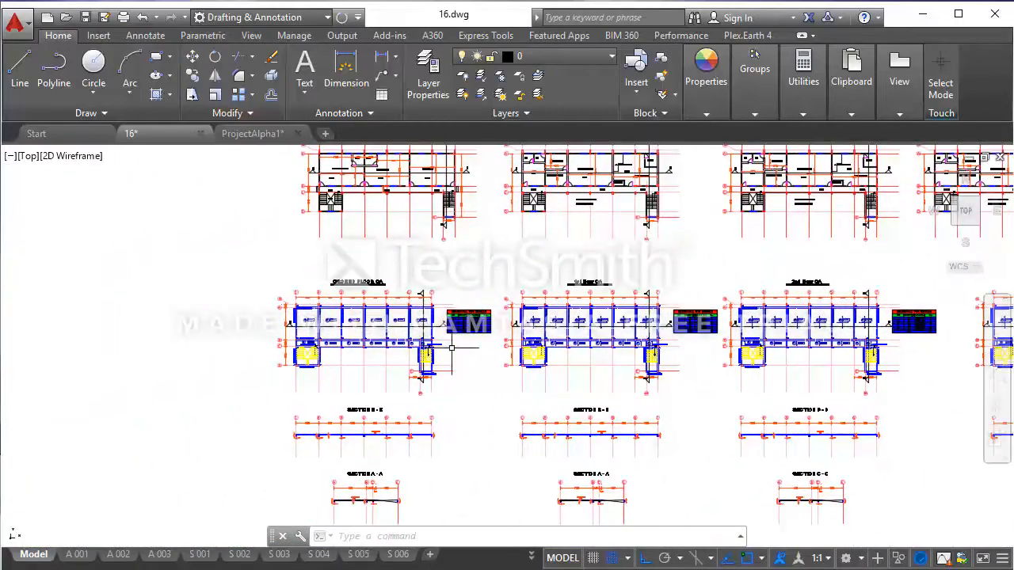
scroll(278, 323, "up", 5)
scroll(278, 324, "down", 2)
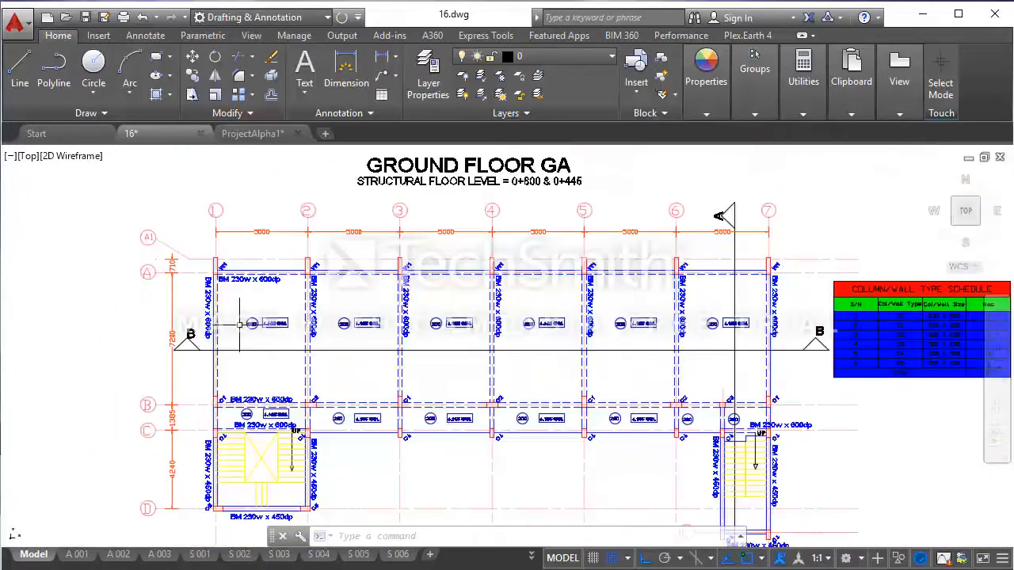
- Change the circled slab thickness in the Ground Floor GA room bay between grids 1 and 2 to 150
scroll(250, 323, "up", 2)
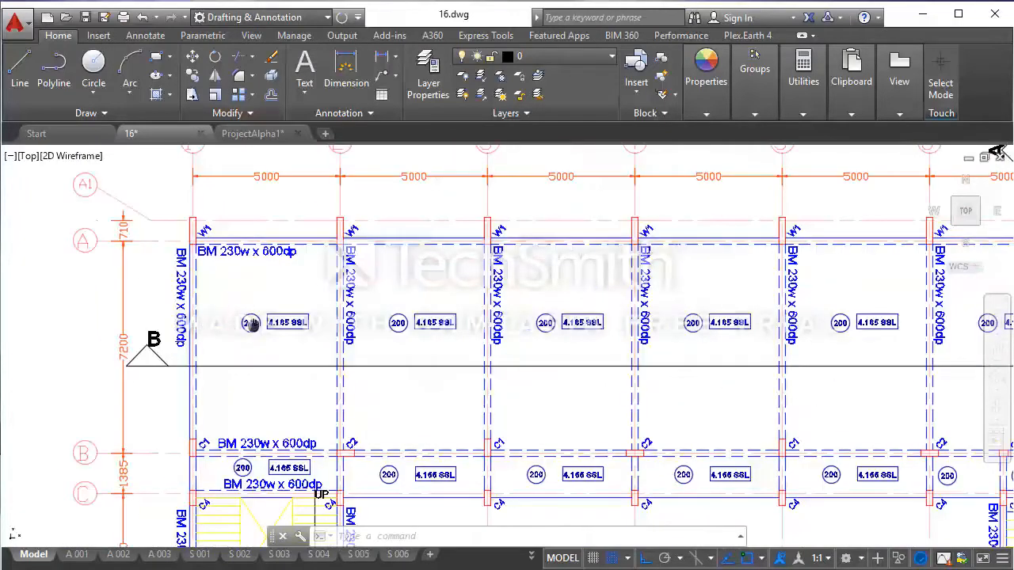
mouse_move(250, 323)
middle_mouse_down()
mouse_move(199, 278)
mouse_move(176, 277)
middle_mouse_up()
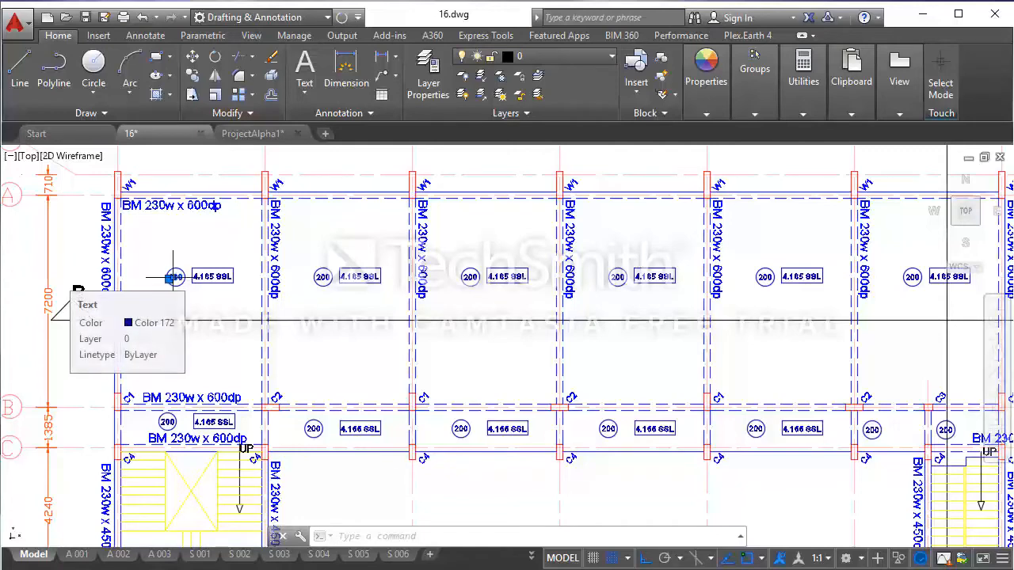
double_click(173, 276)
scroll(176, 281, "up", 3)
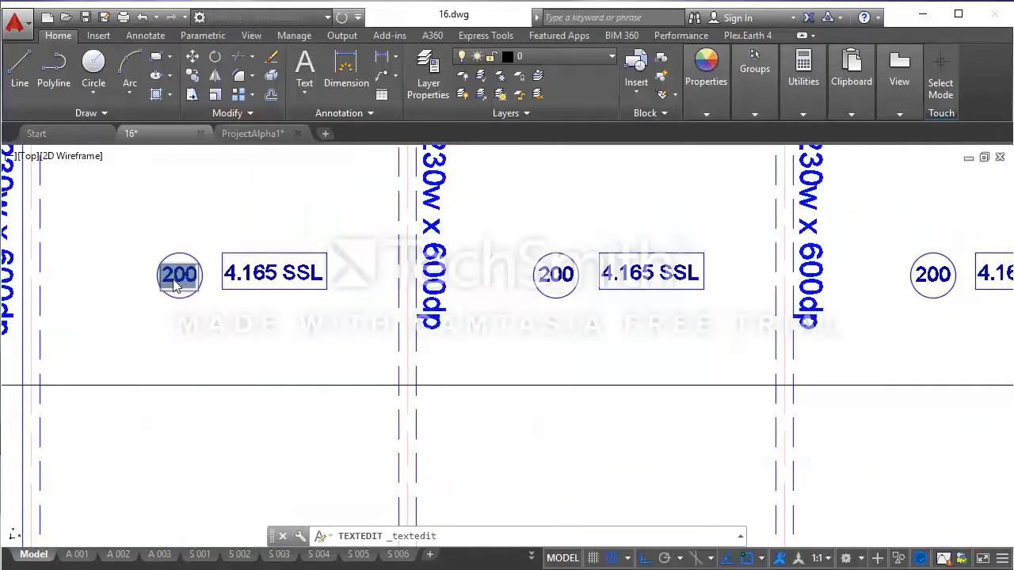
type("150")
key("Return")
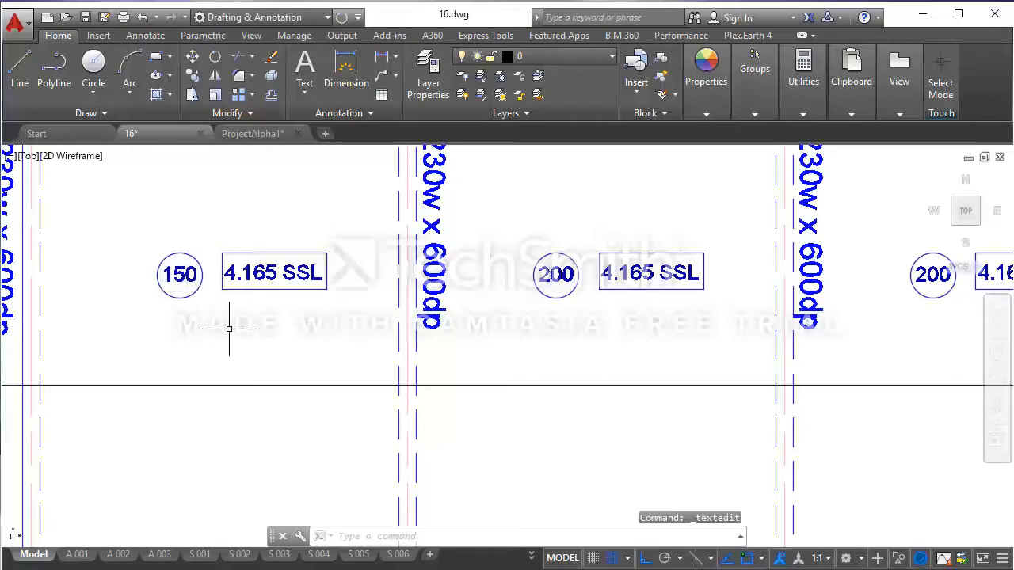
- Erase the 200 slab thickness texts from the circles in the five room bays between grids 2 and 7
scroll(294, 320, "down", 2)
scroll(412, 301, "down", 2)
left_click(422, 296)
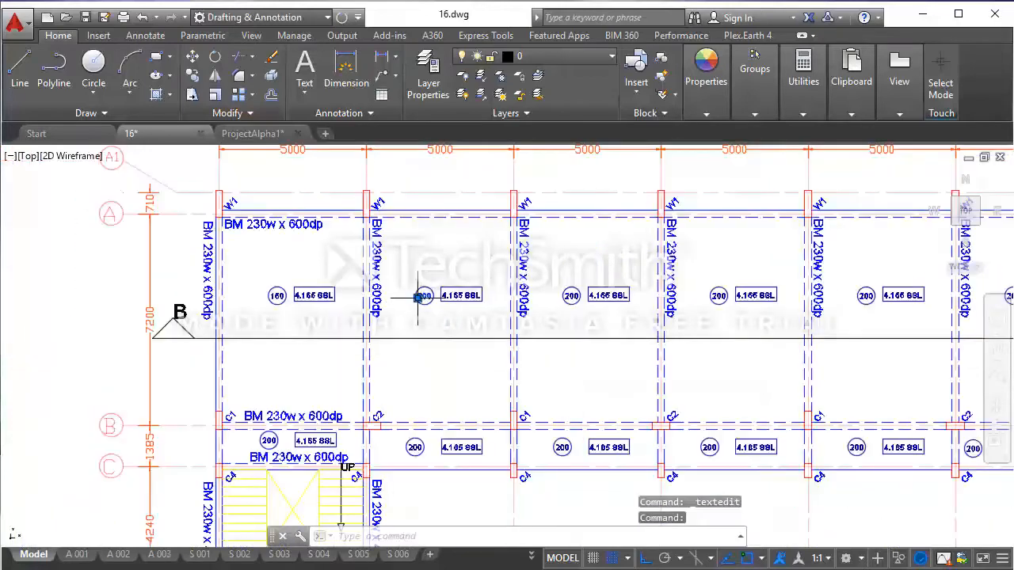
left_click(572, 295)
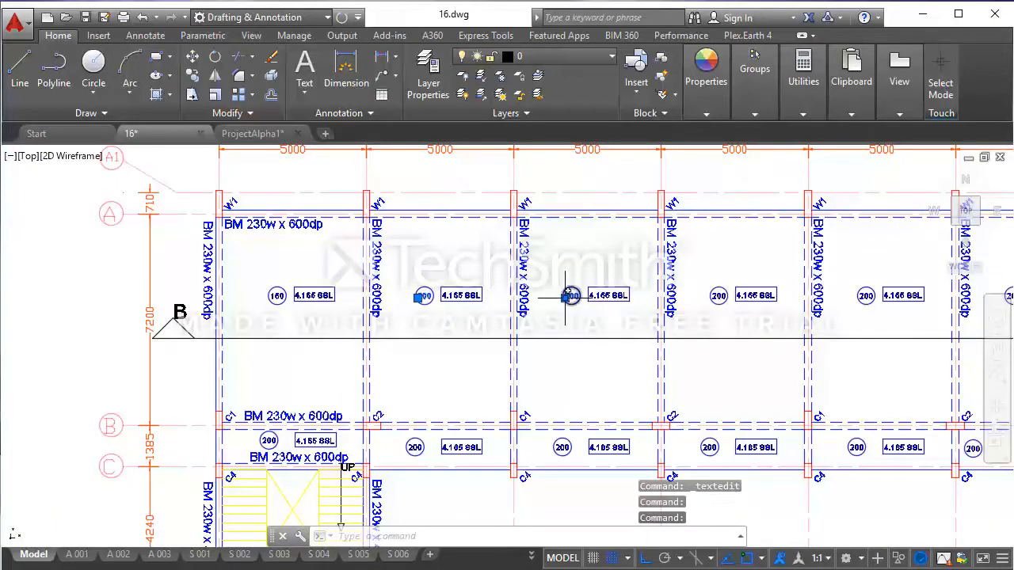
left_click(720, 296)
scroll(505, 316, "down", 2)
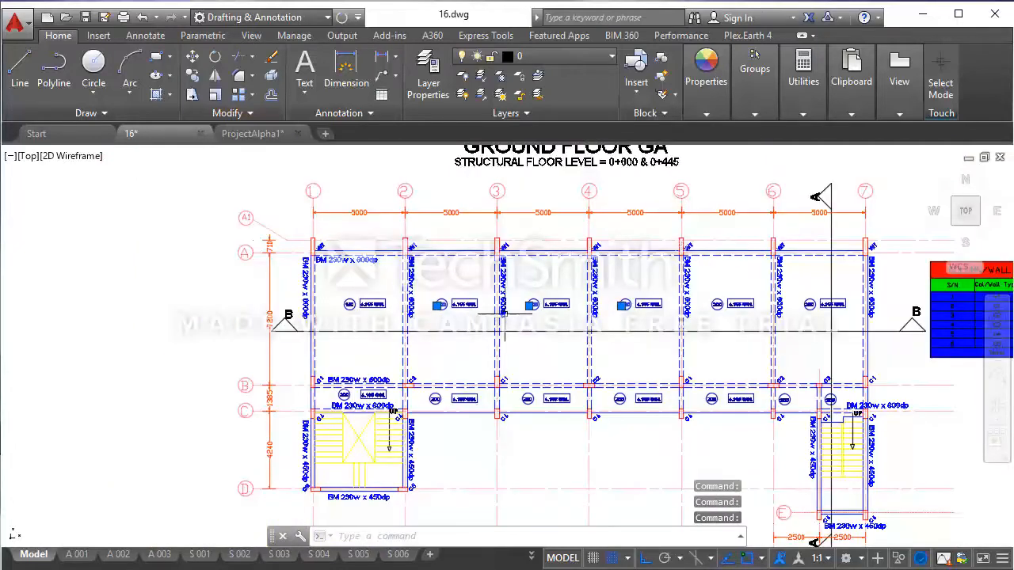
scroll(754, 317, "up", 2)
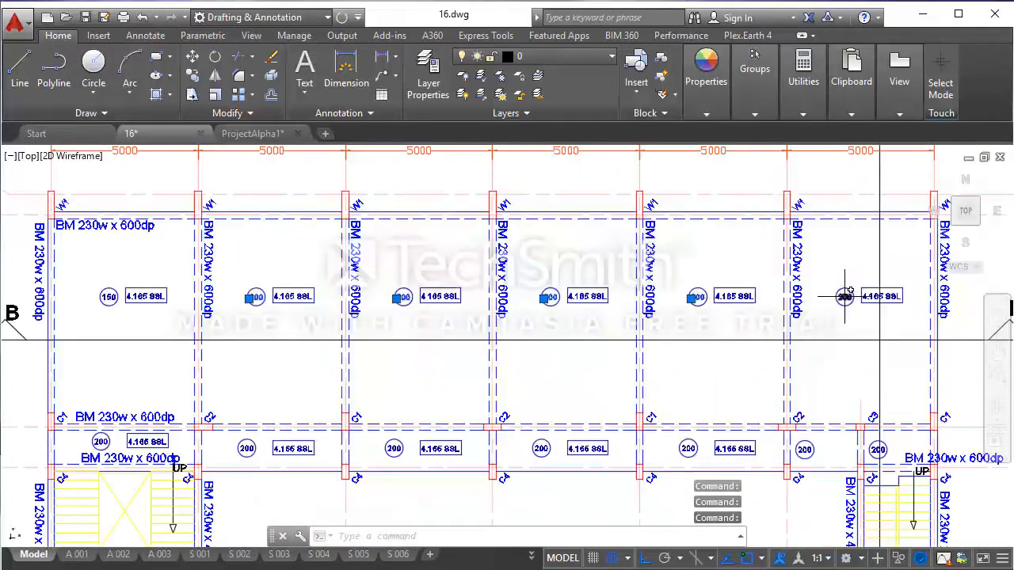
key("Delete")
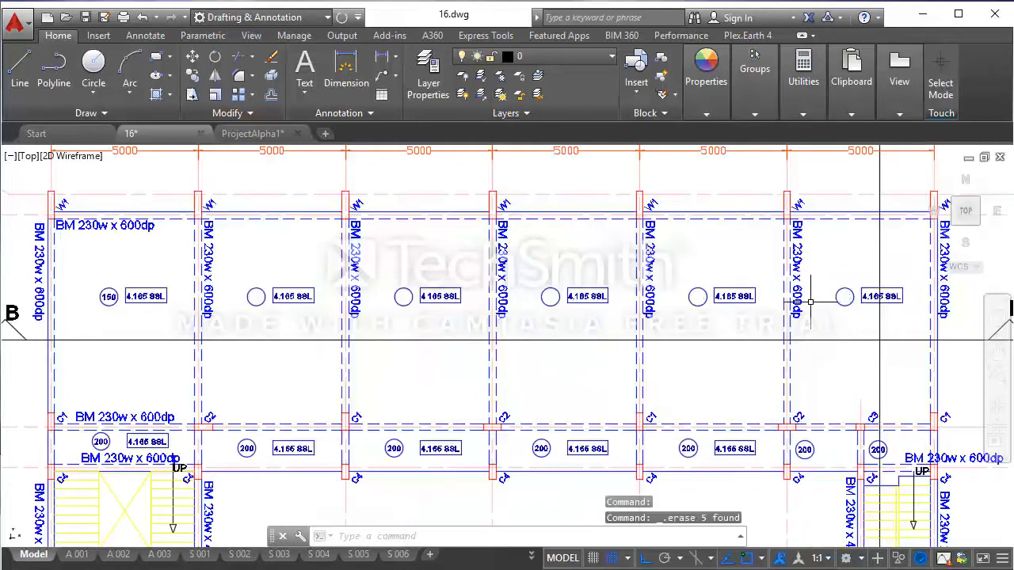
- Erase the 200 slab thickness texts from all the corridor circles between grids 1 and 7, keeping the circles
left_click(116, 440)
left_click(246, 449)
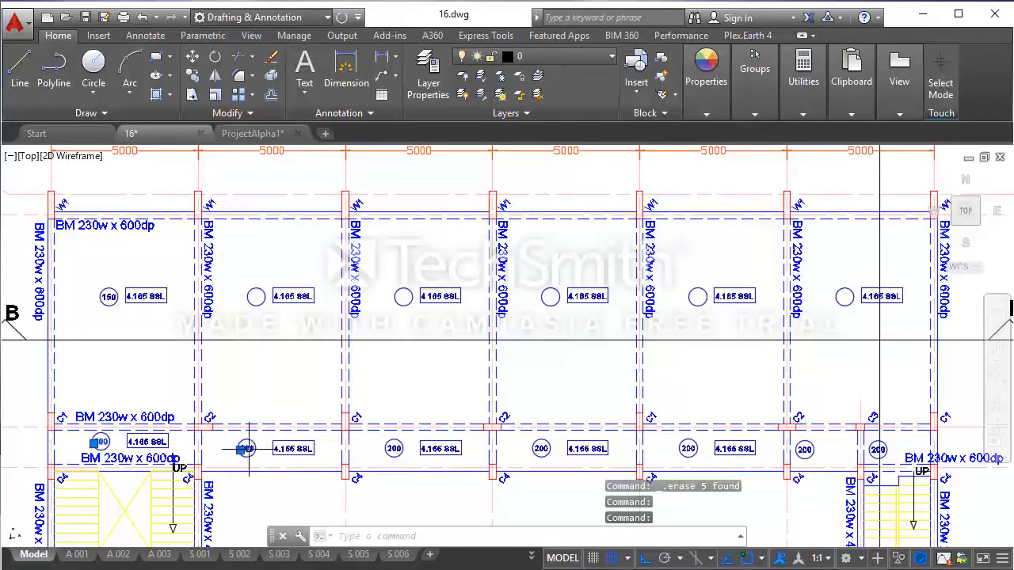
left_click(393, 450)
left_click(541, 449)
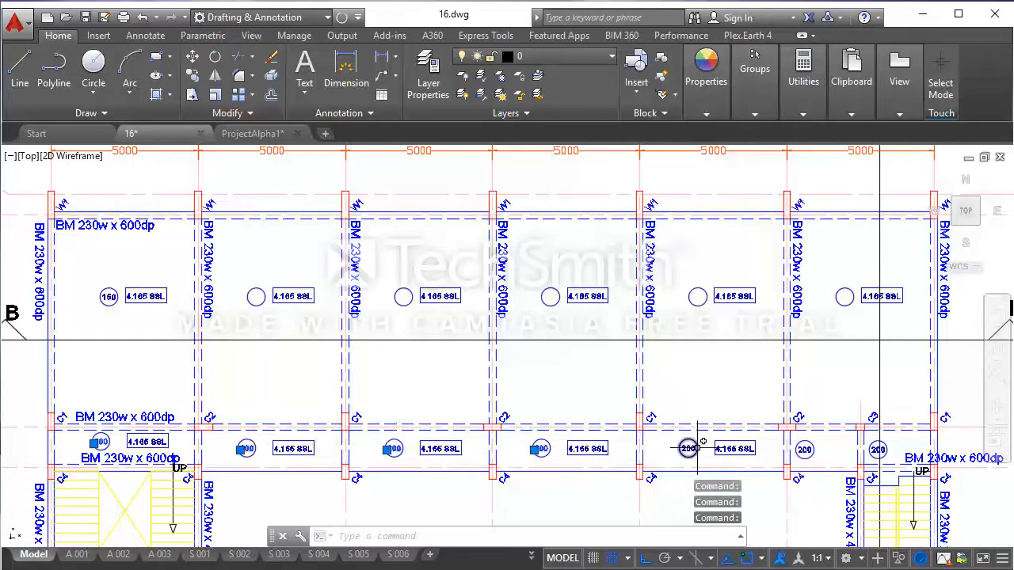
left_click(804, 450)
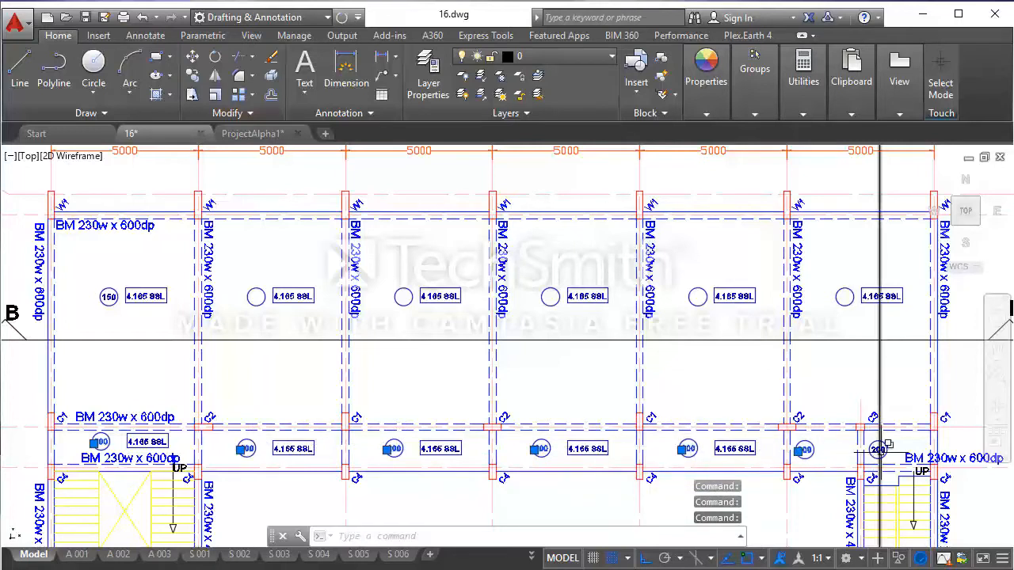
key("Delete")
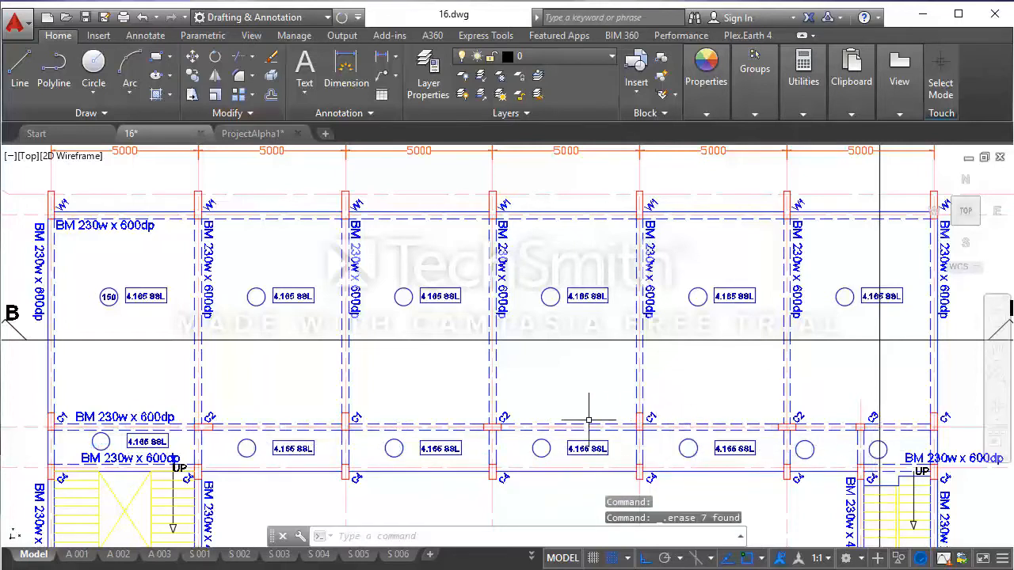
- Copy the 150 thickness text from the first room bay into the three bays between grids 2 and 5, using matching column corners
scroll(103, 299, "up", 4)
left_click(97, 294)
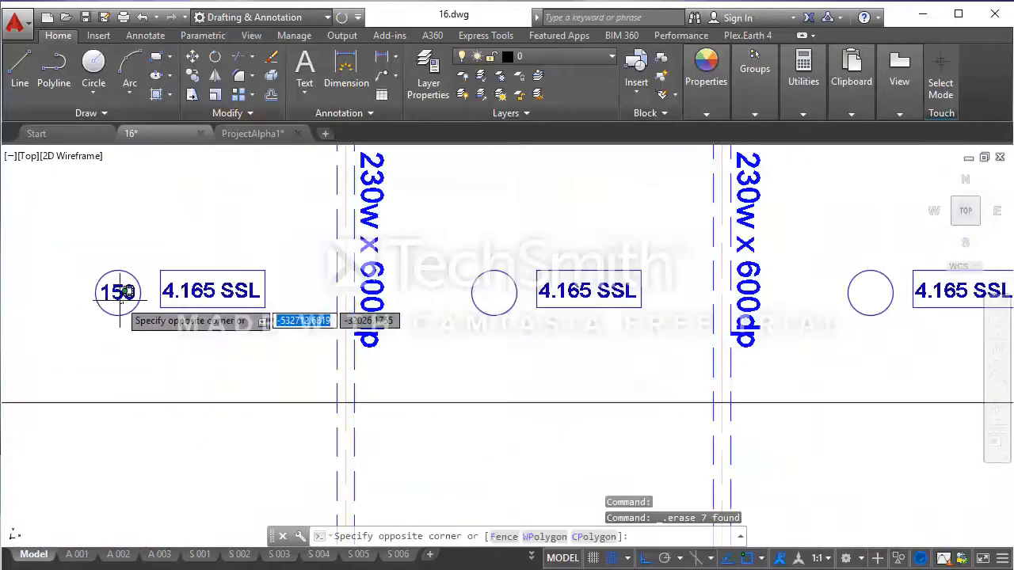
scroll(311, 360, "down", 6)
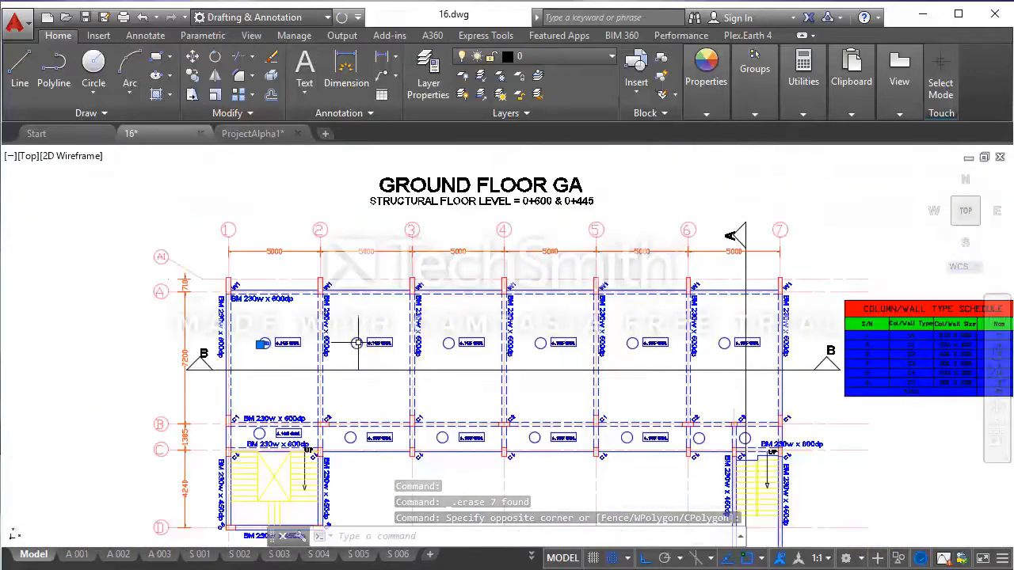
left_click(193, 76)
scroll(230, 293, "up", 5)
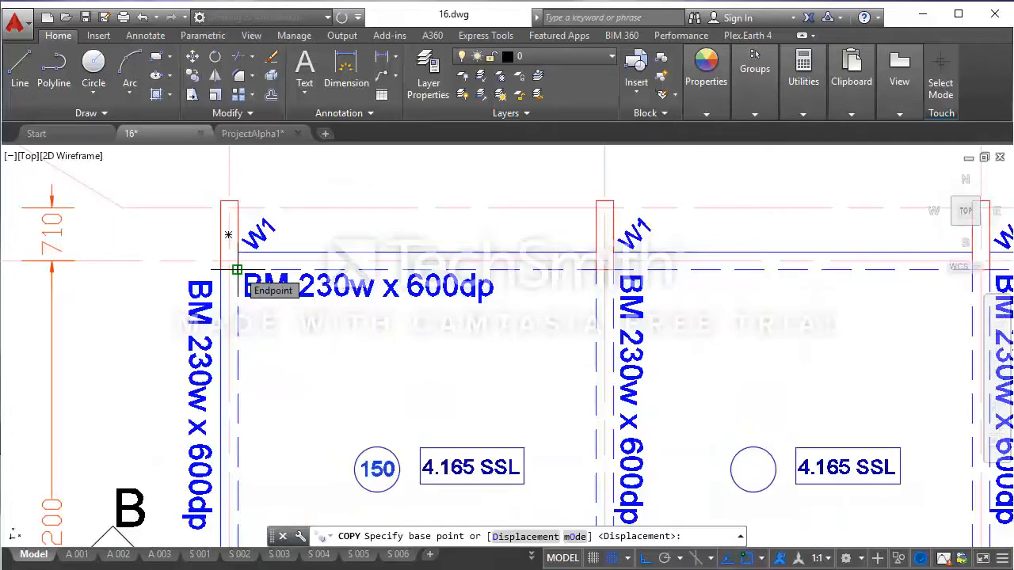
left_click(237, 270)
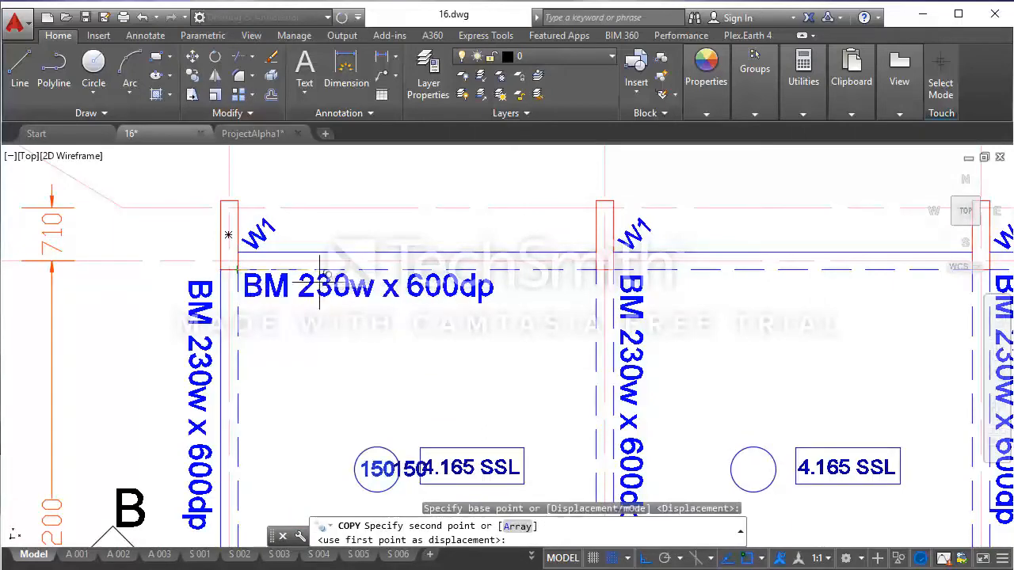
left_click(620, 269)
scroll(336, 289, "down", 3)
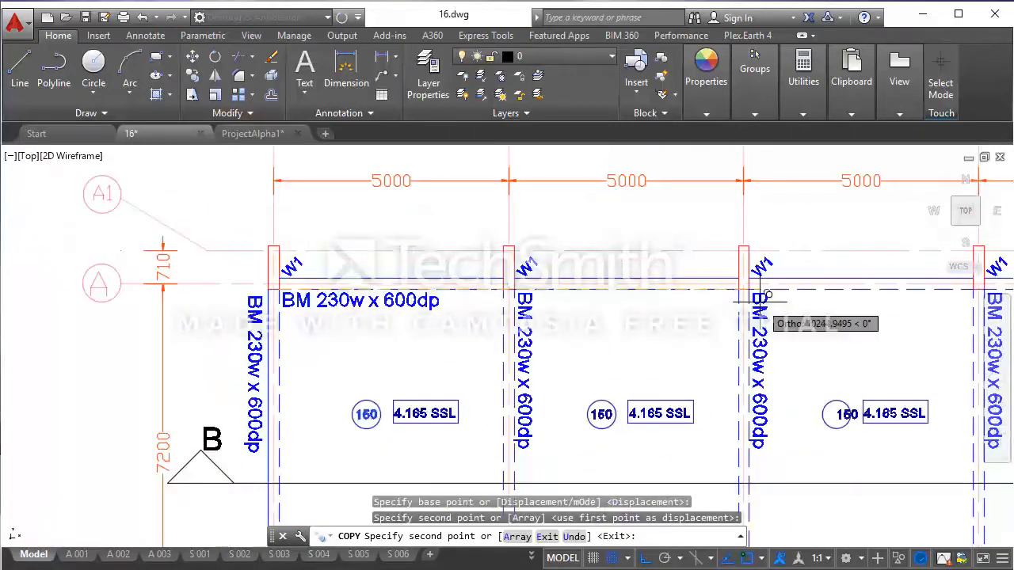
middle_click_drag(339, 289, 246, 266)
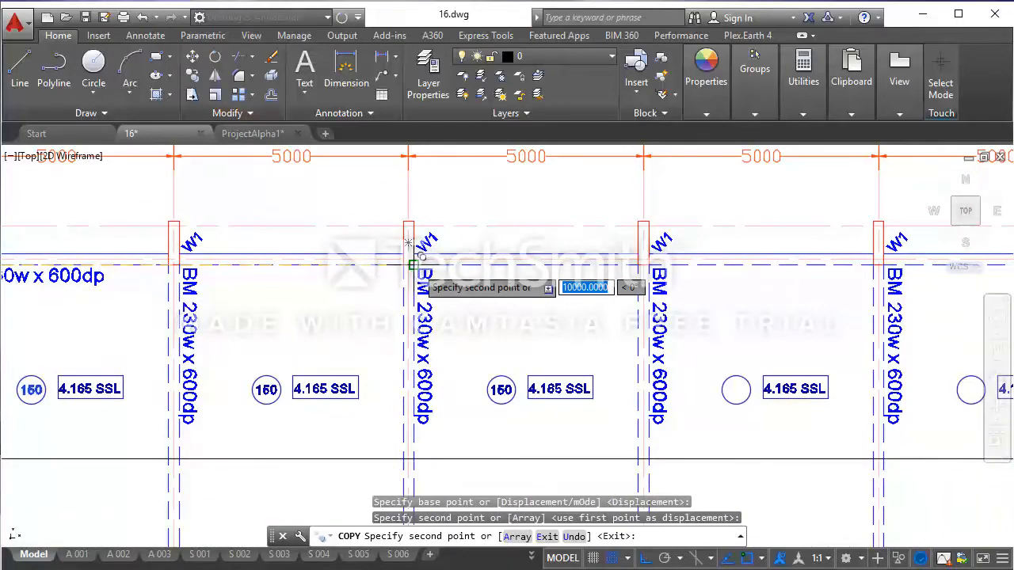
left_click(408, 257)
left_click(646, 279)
- Copy the 150 thickness text into the last two room bays between grids 5 and 7, and finish the copy
scroll(646, 279, "down", 5)
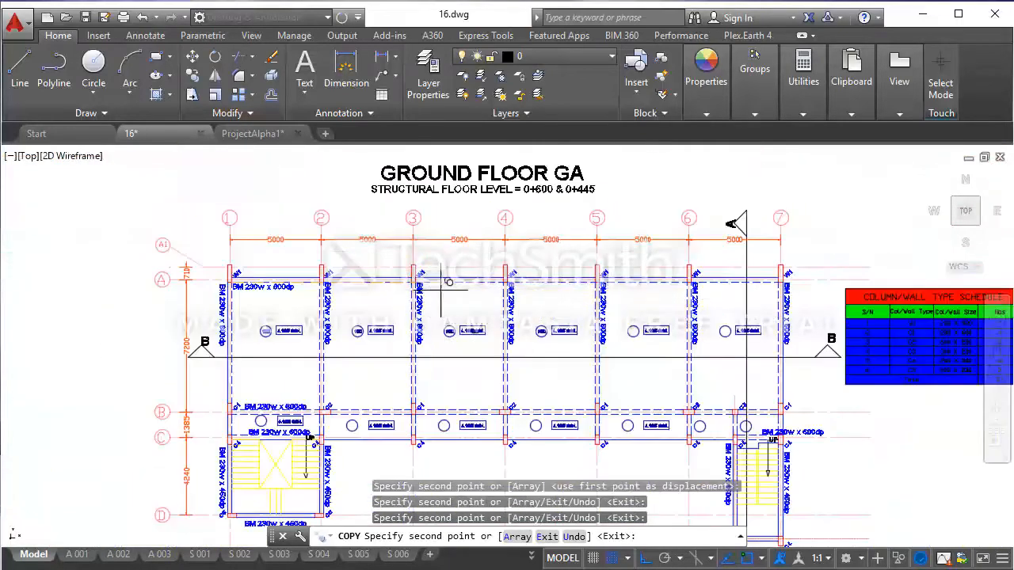
scroll(623, 287, "up", 5)
scroll(554, 267, "up", 4)
left_click(561, 267)
scroll(534, 286, "down", 4)
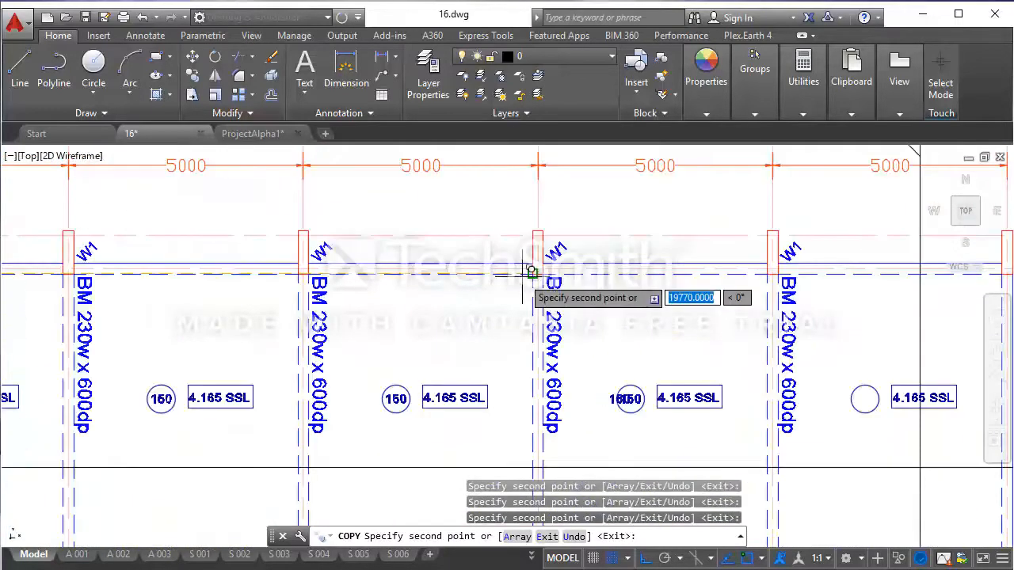
middle_click_drag(534, 285, 462, 314)
scroll(632, 284, "up", 2)
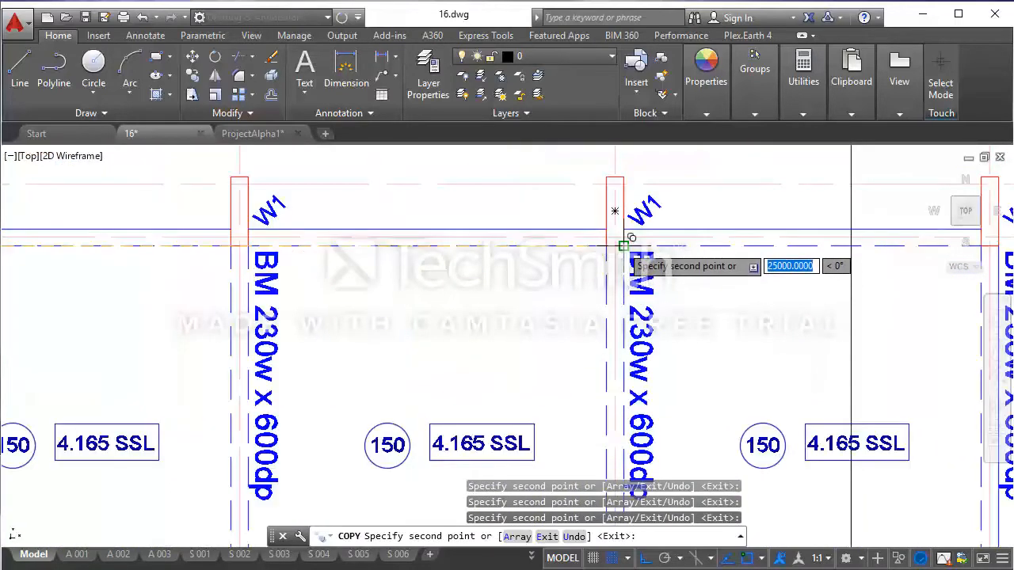
scroll(631, 238, "down", 5)
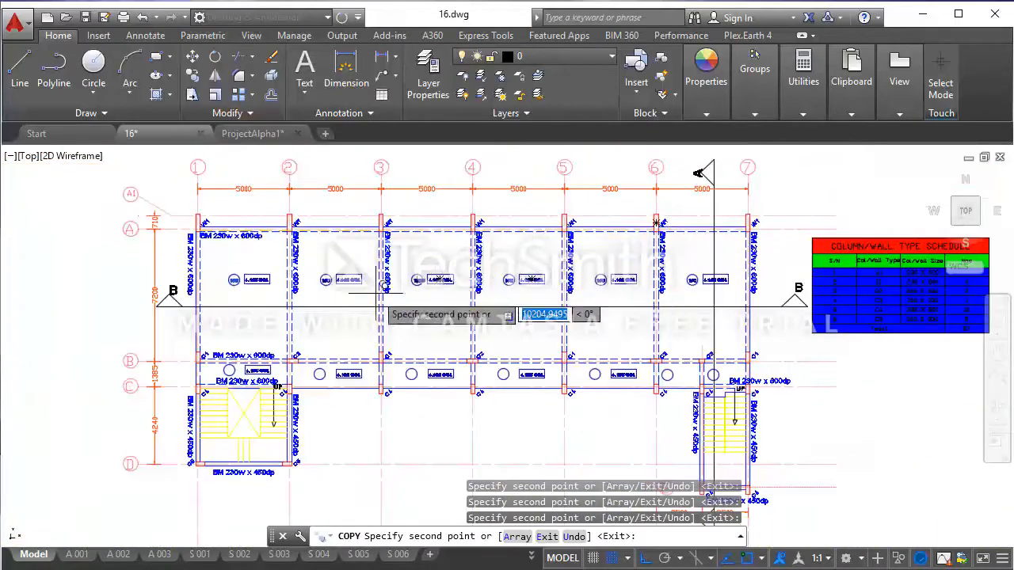
key("Escape")
- Copy the 150 thickness text from the first room bay into the corridor circle between grids 1 and 2, using matching circle points
scroll(237, 279, "up", 3)
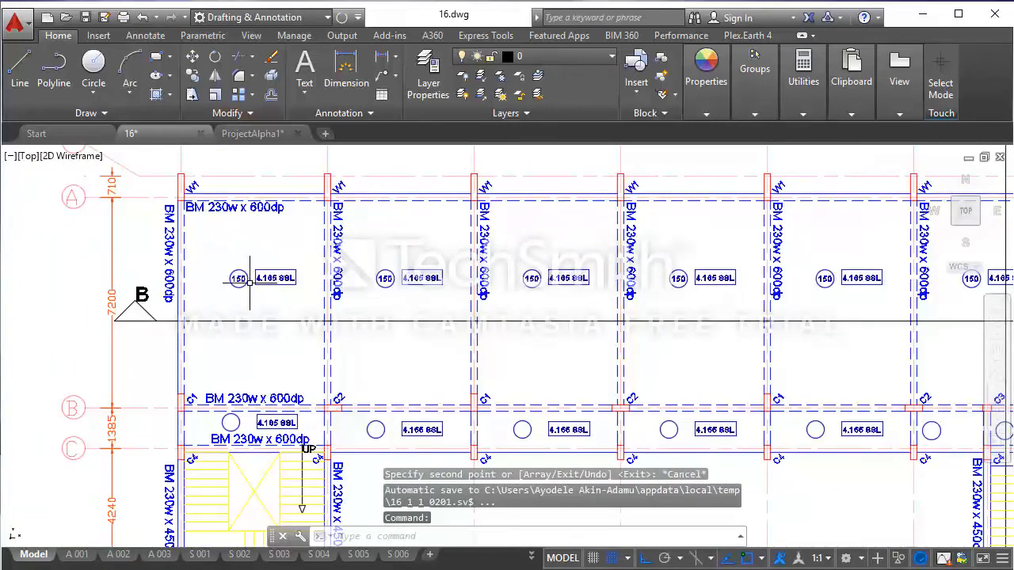
left_click(238, 279)
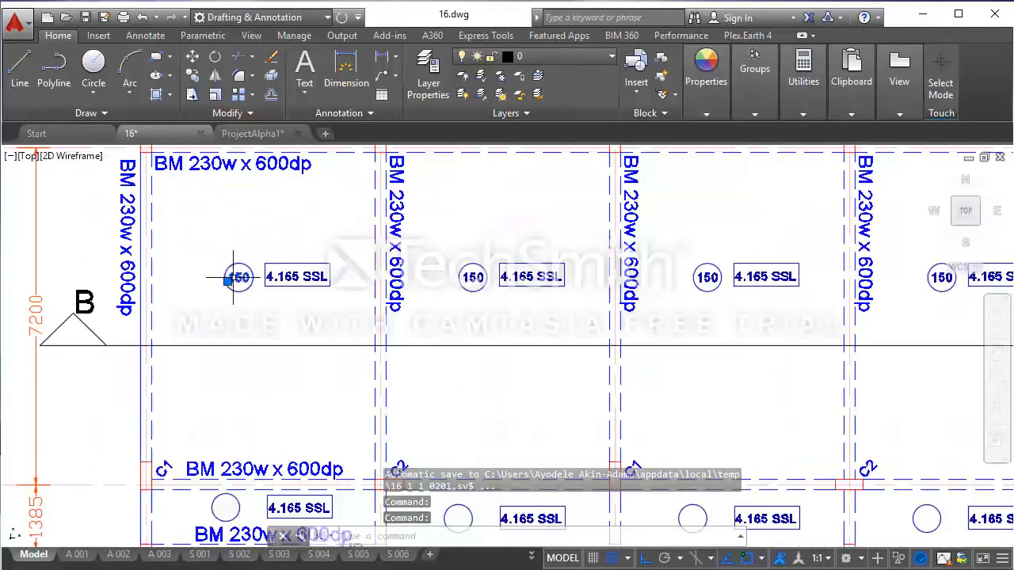
left_click(191, 75)
scroll(238, 287, "up", 4)
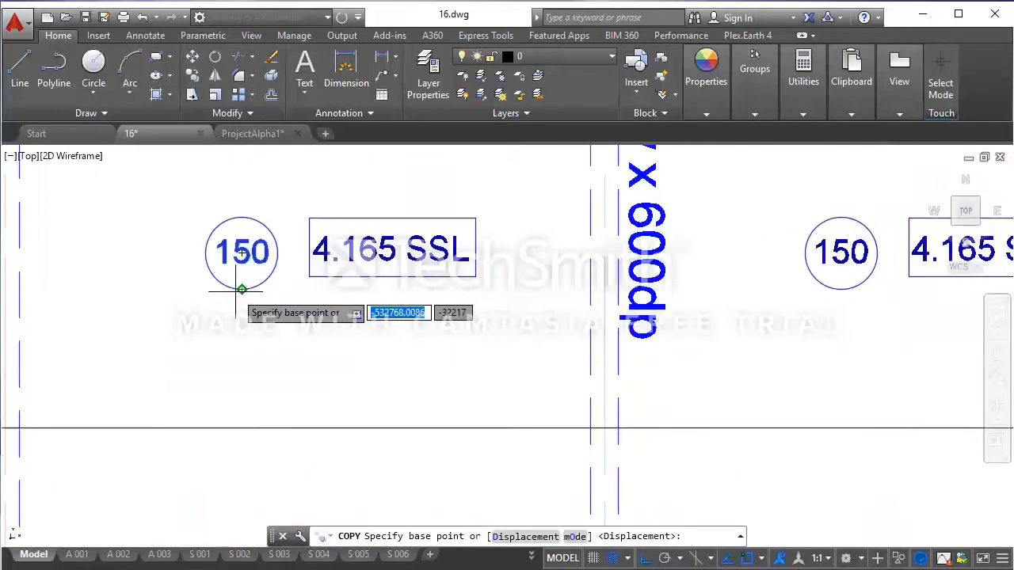
left_click(239, 288)
scroll(243, 283, "down", 8)
scroll(250, 342, "up", 4)
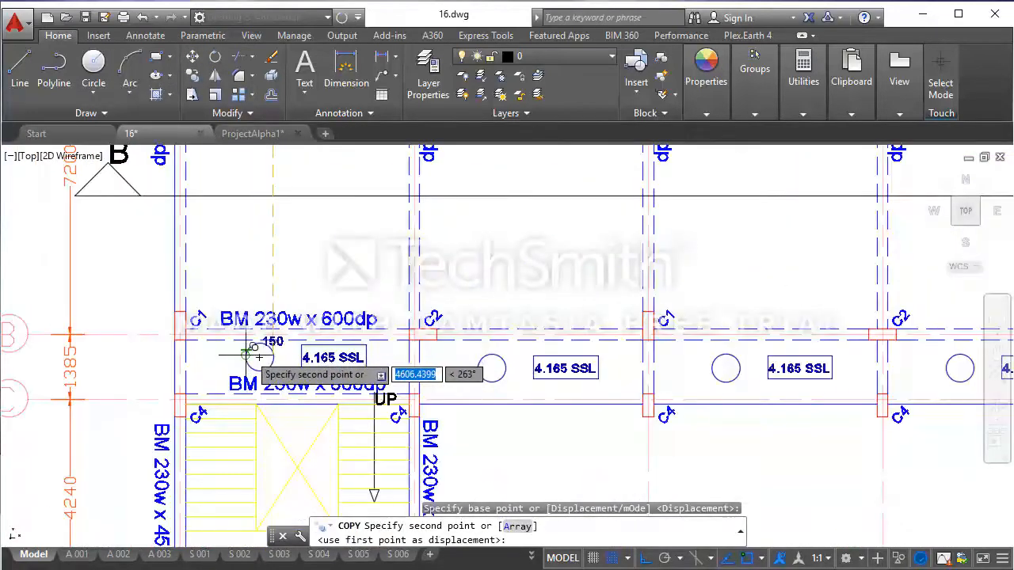
scroll(266, 360, "up", 2)
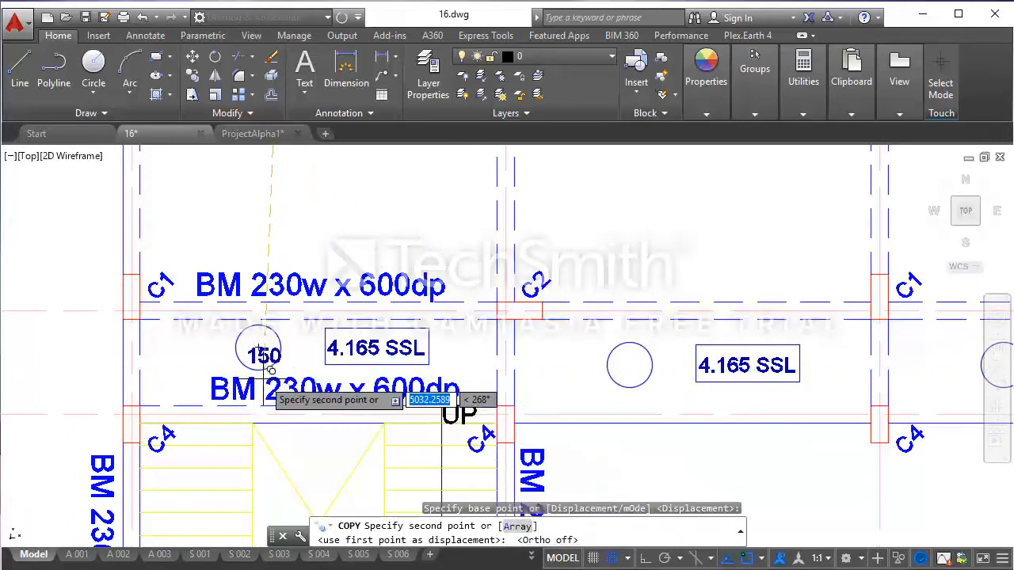
scroll(258, 370, "up", 2)
left_click(250, 366)
- Copy the 150 thickness text into the three corridor circles between grids 2 and 5
scroll(179, 349, "down", 4)
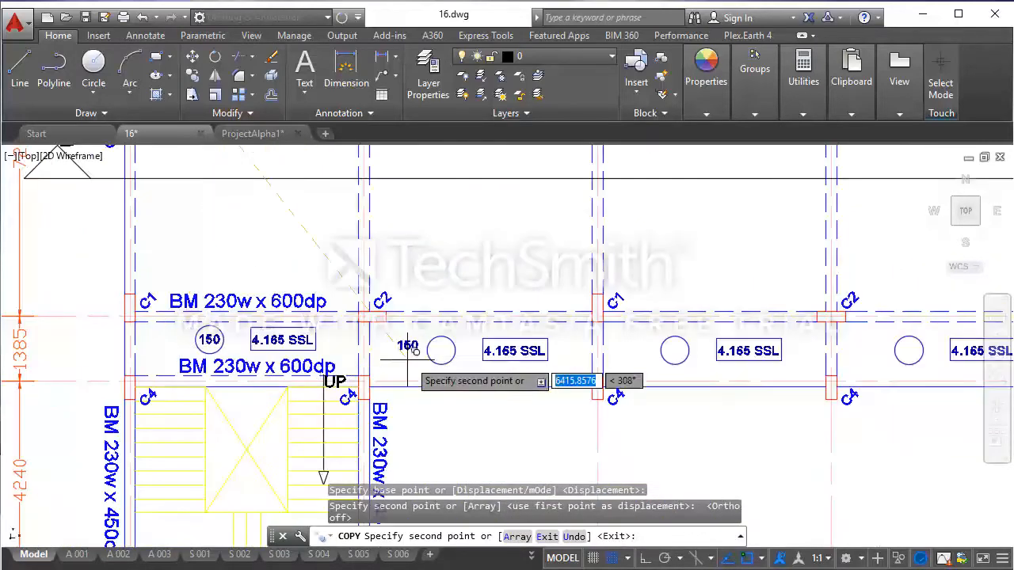
left_click(441, 350)
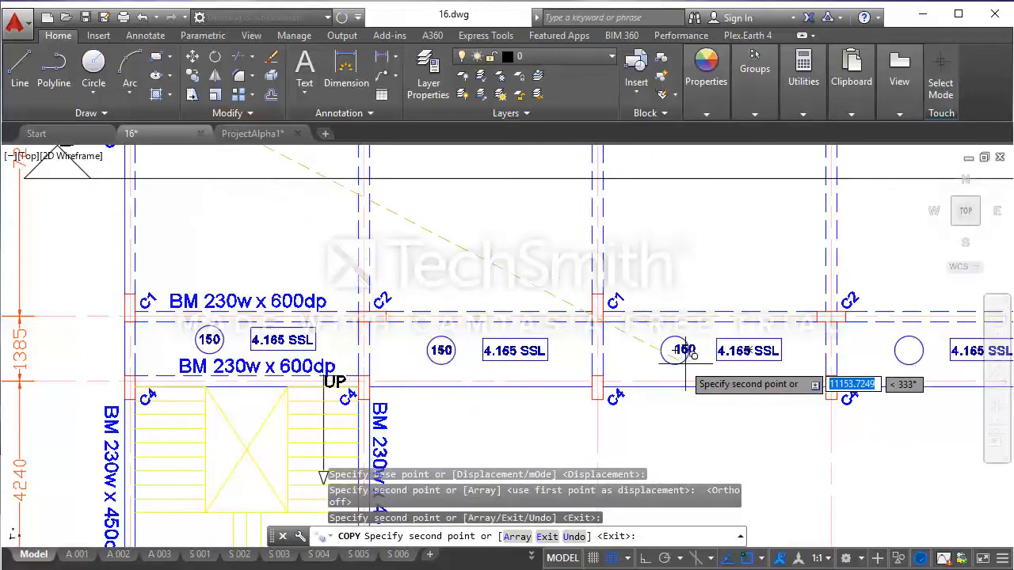
left_click(674, 351)
scroll(505, 326, "down", 4)
scroll(661, 343, "up", 4)
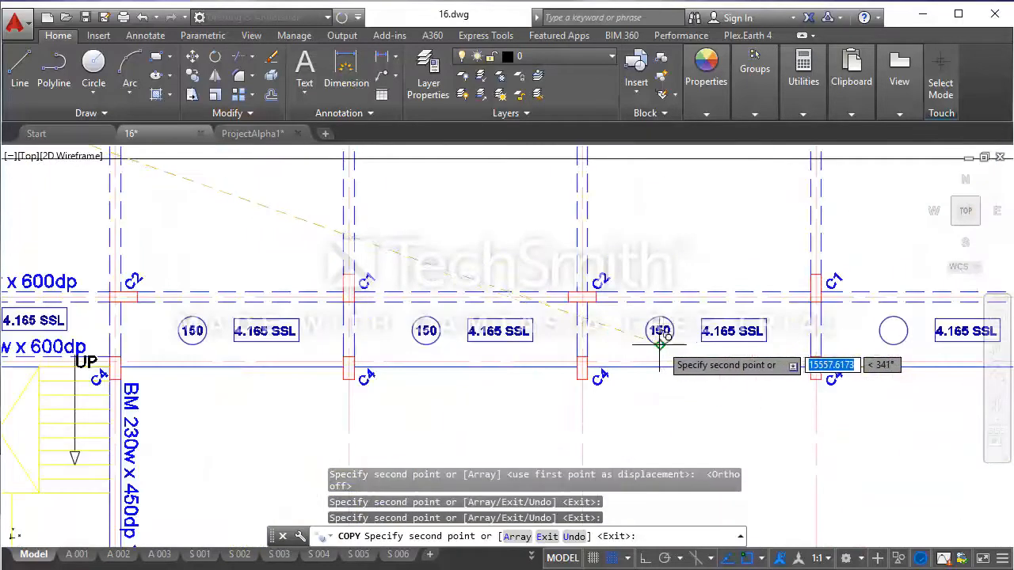
left_click(660, 341)
scroll(731, 333, "down", 3)
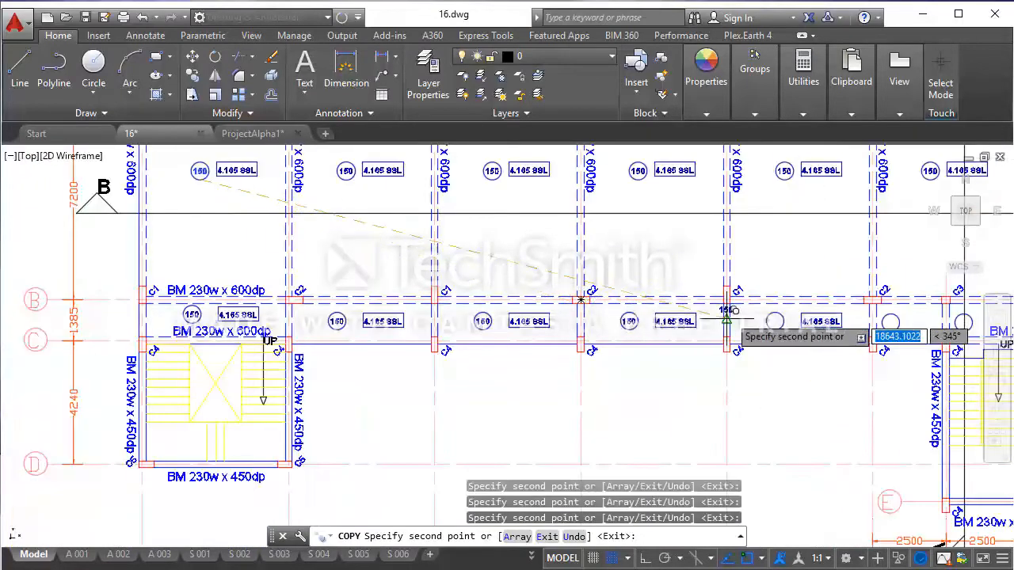
- Copy the 150 thickness text into the three remaining corridor circles between grids 5 and 7, and finish the copy
scroll(769, 328, "up", 3)
scroll(772, 333, "up", 4)
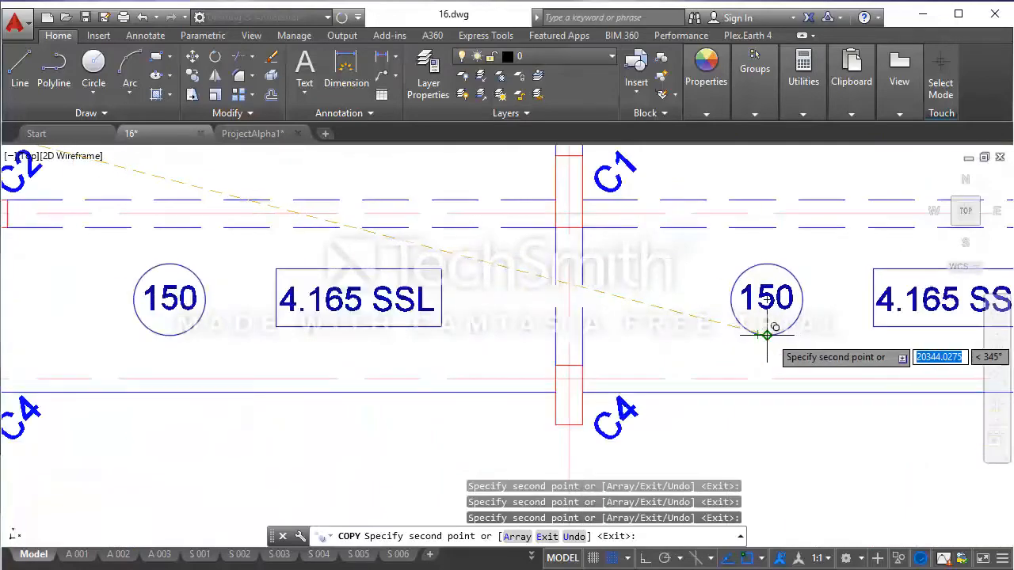
scroll(765, 321, "down", 4)
scroll(845, 321, "up", 2)
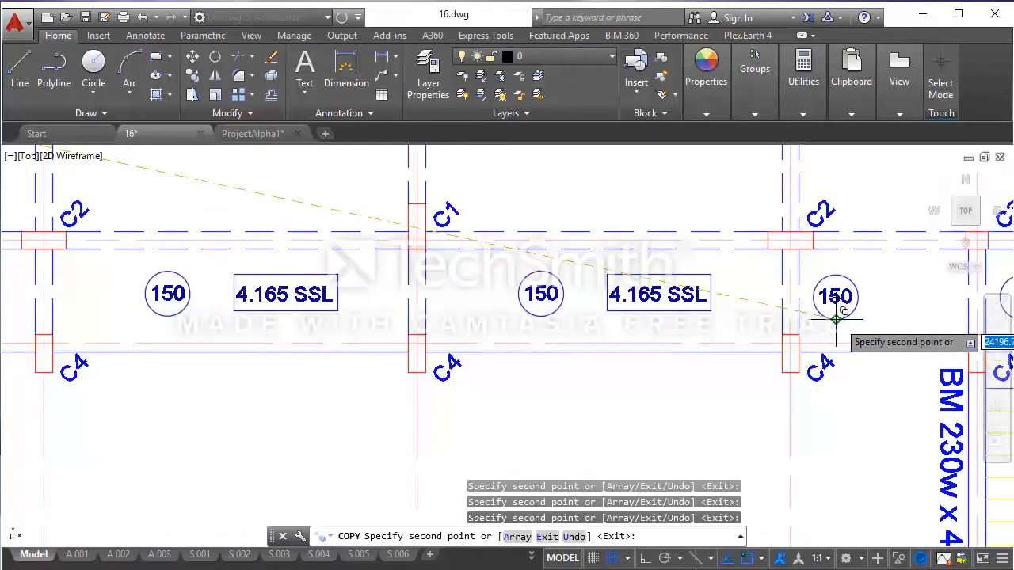
left_click(834, 318)
scroll(717, 320, "down", 4)
scroll(749, 303, "up", 4)
scroll(749, 304, "up", 2)
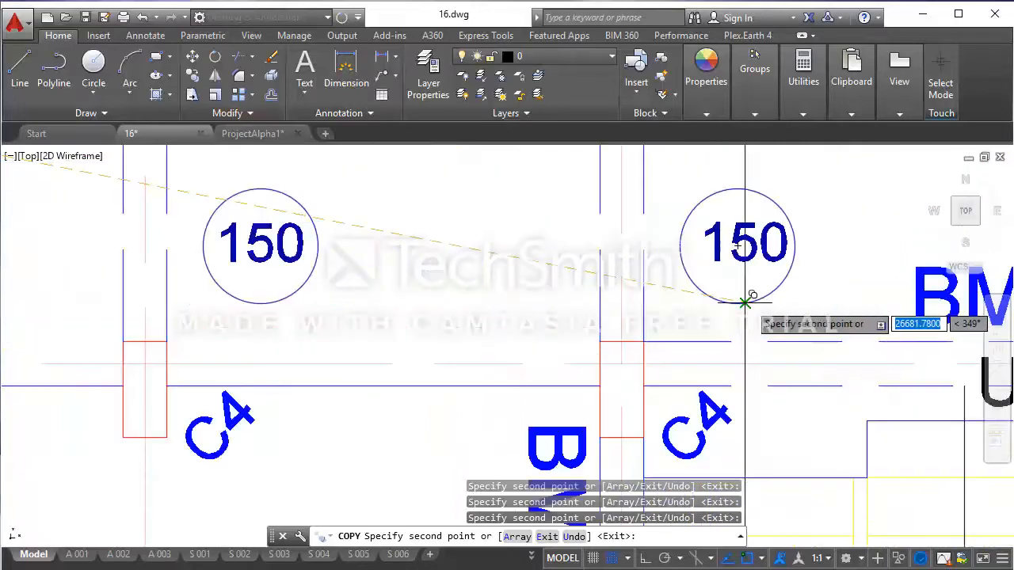
scroll(764, 337, "down", 5)
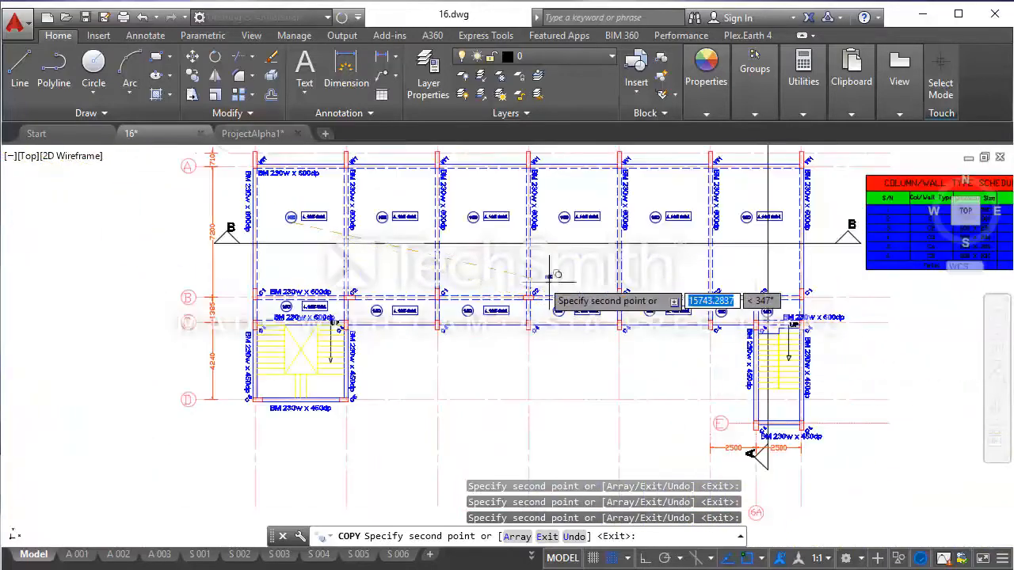
key("Escape")
scroll(301, 208, "up", 2)
scroll(304, 208, "down", 4)
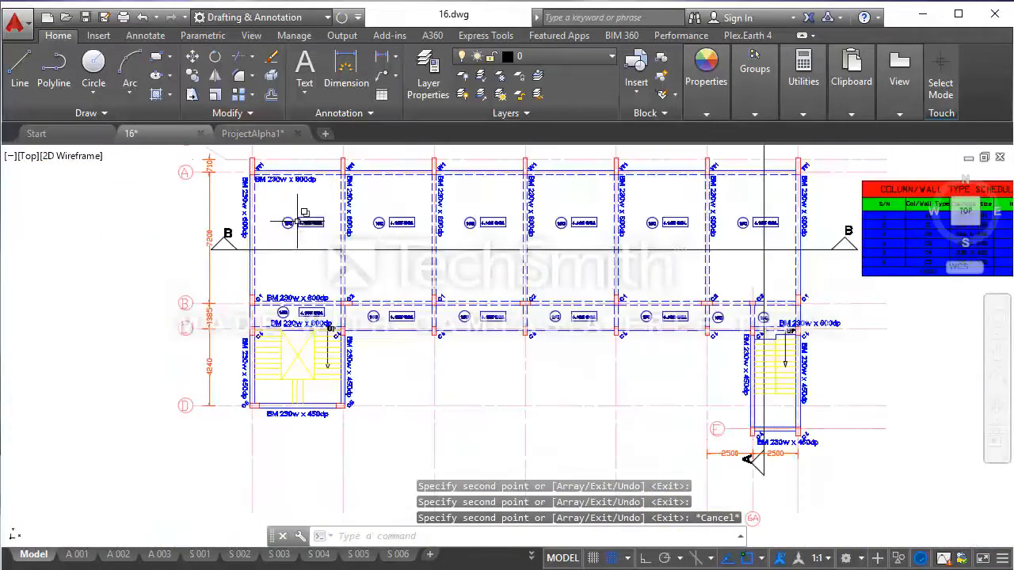
- Change the structural slab level text in the first room bay between grids 1 and 2 to 0.600 SSL
middle_click_drag(357, 206, 357, 295)
scroll(340, 285, "up", 2)
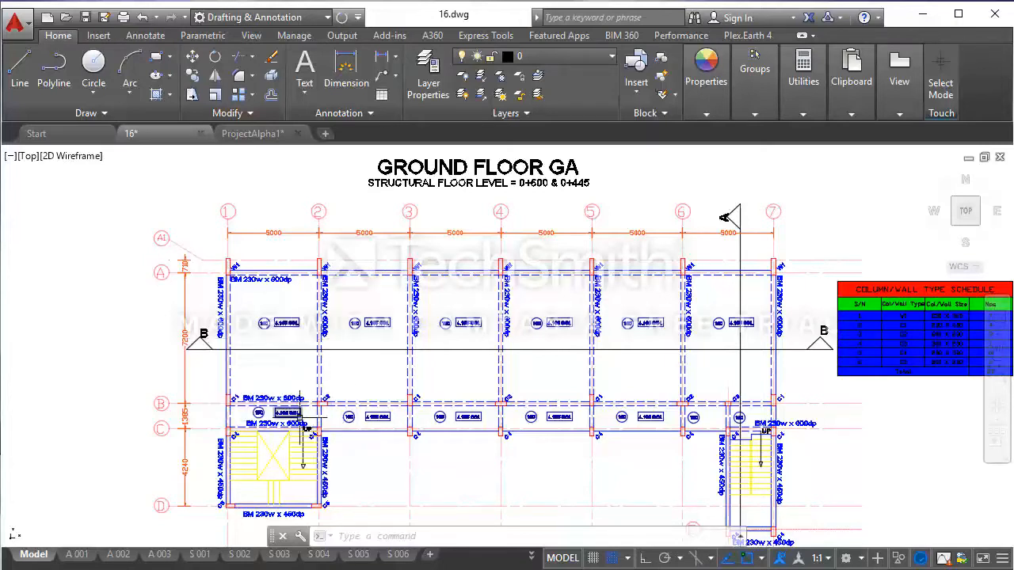
left_click(195, 409)
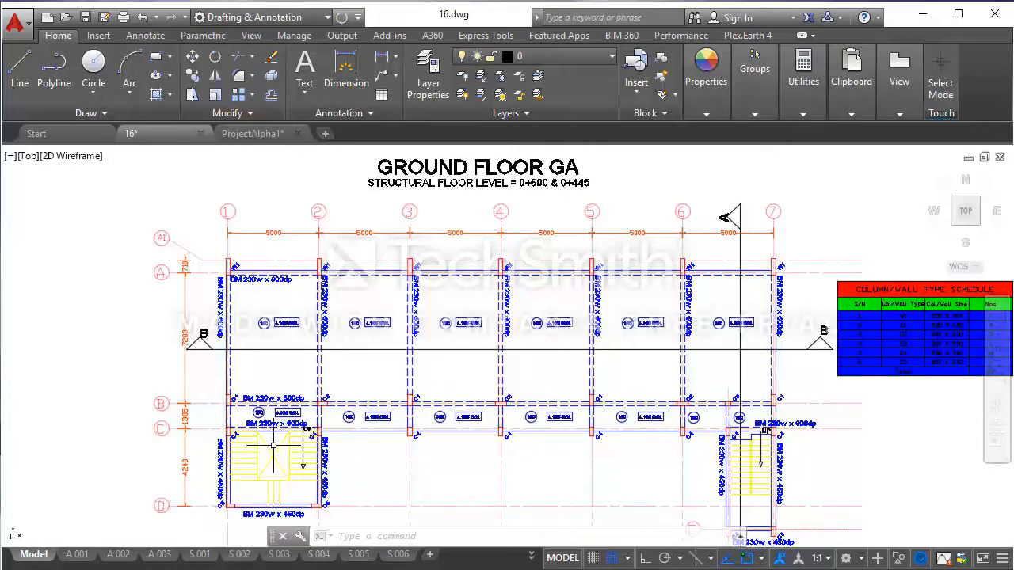
scroll(280, 329, "up", 4)
double_click(280, 323)
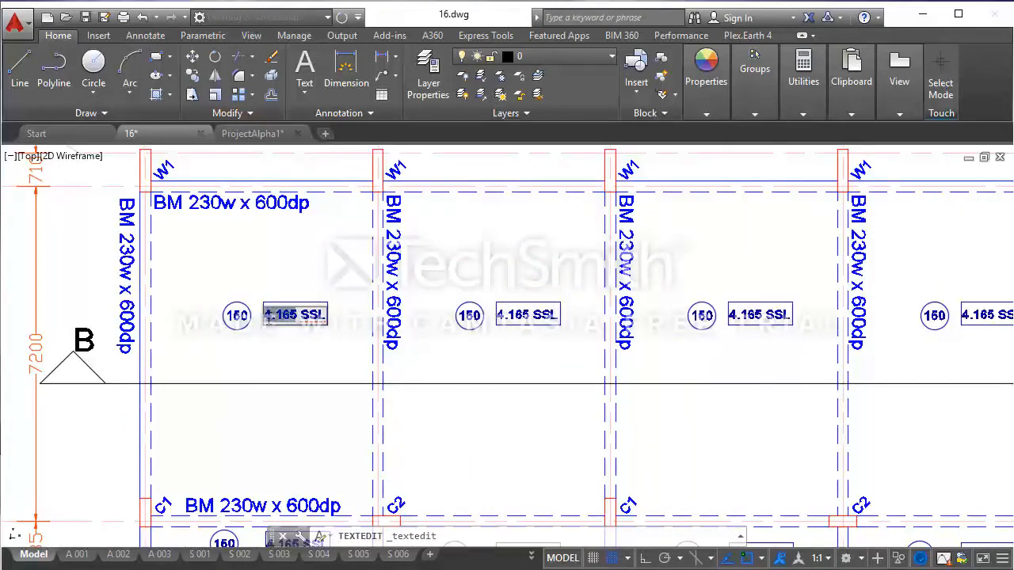
type("0")
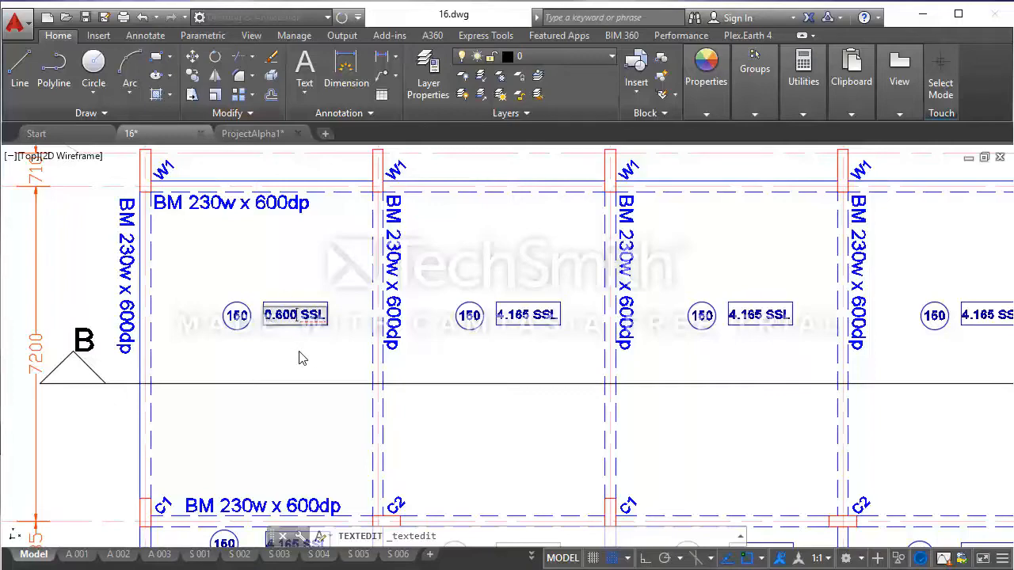
key("Return")
key("Return")
scroll(323, 346, "down", 2)
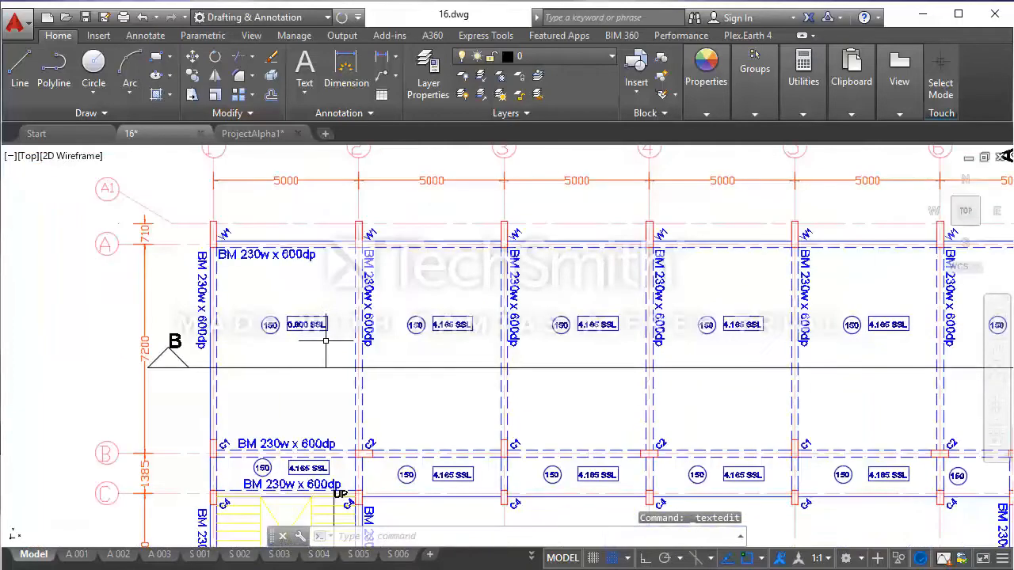
- Erase the 4.165 SSL texts from the other five room bays and all five corridor level boxes, keeping the boxes
left_click(445, 325)
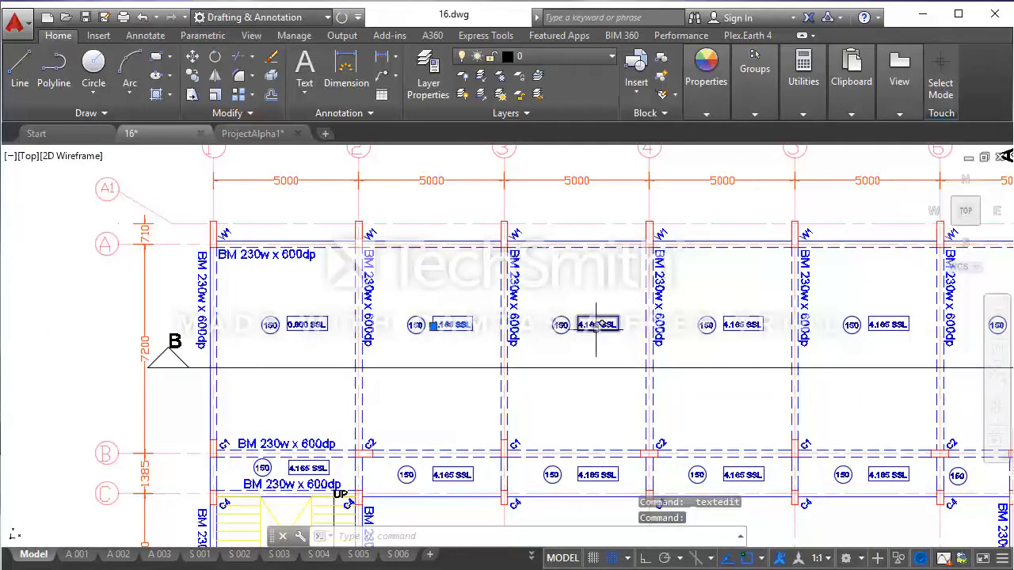
left_click(598, 324)
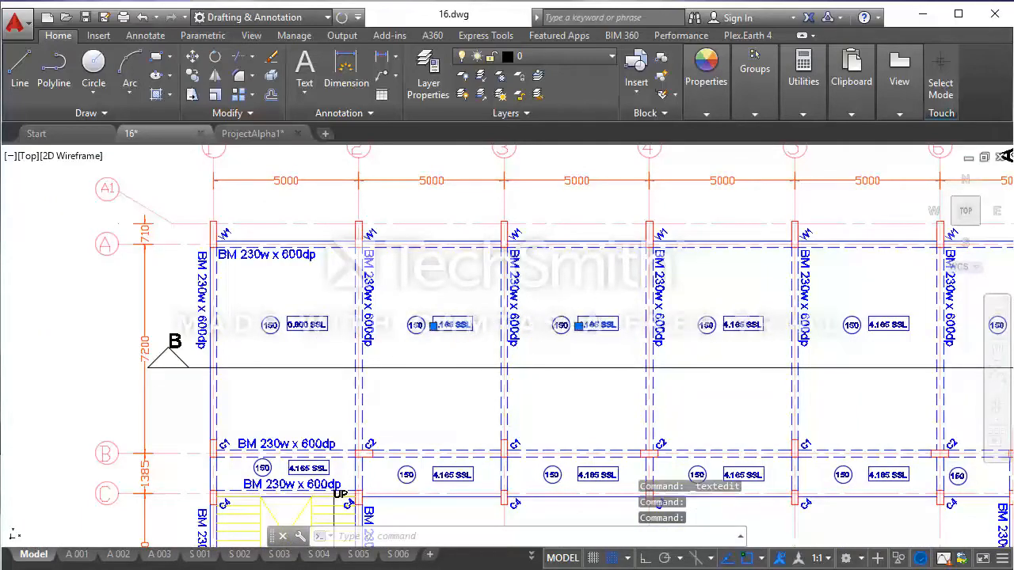
left_click(743, 325)
left_click(882, 325)
scroll(494, 335, "down", 2)
scroll(690, 325, "up", 2)
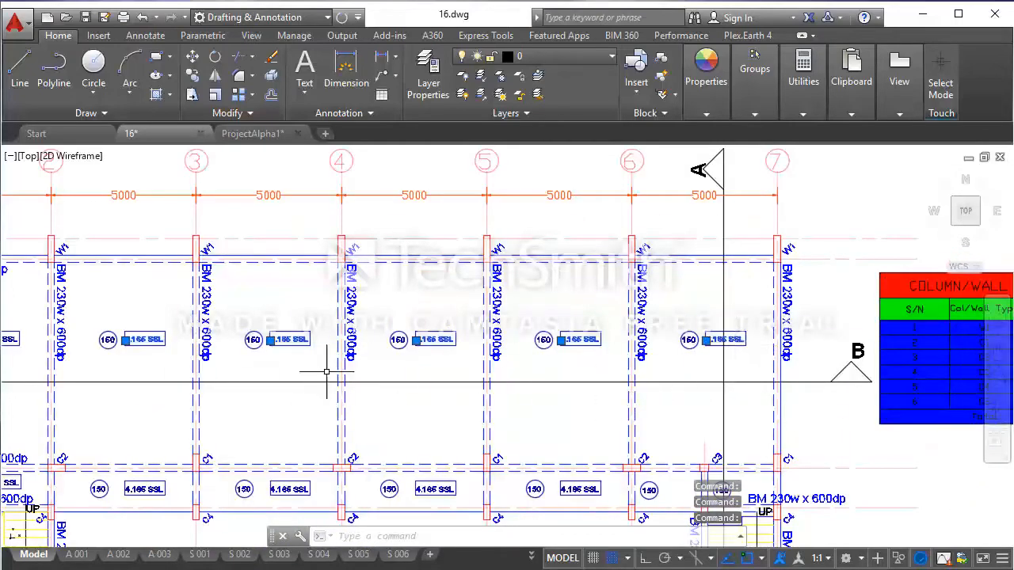
scroll(326, 371, "down", 4)
scroll(262, 408, "up", 4)
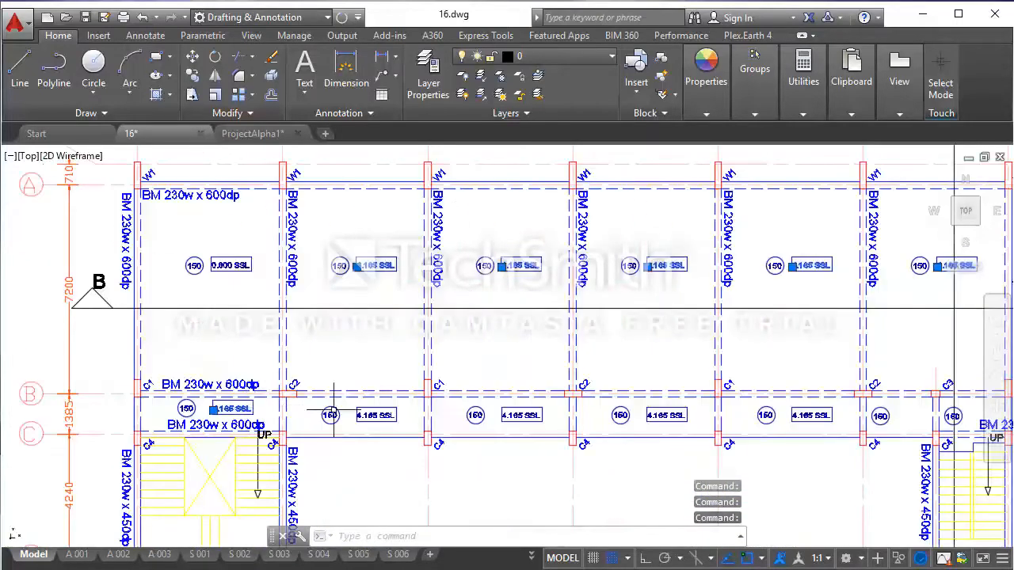
left_click(374, 415)
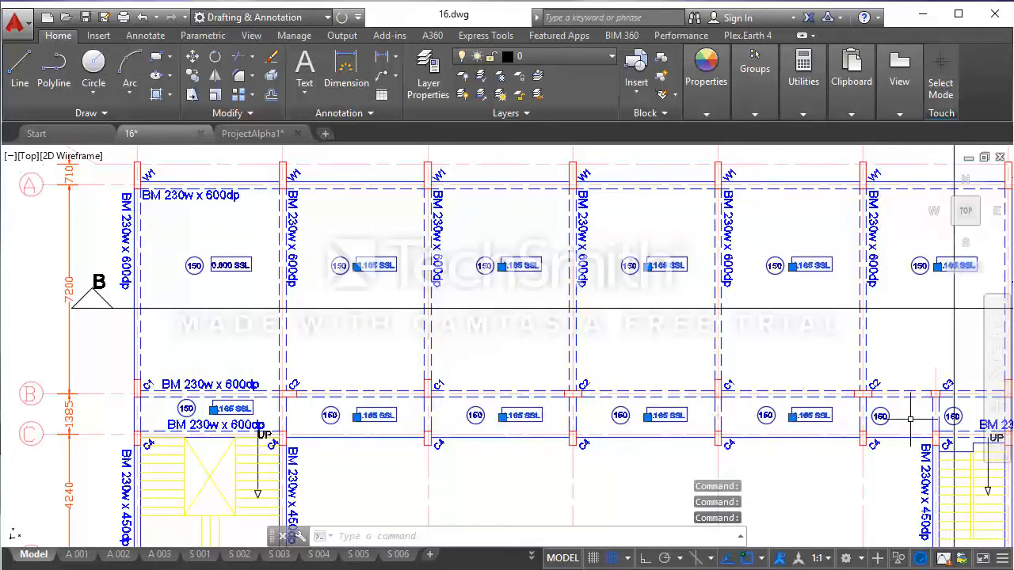
key("Delete")
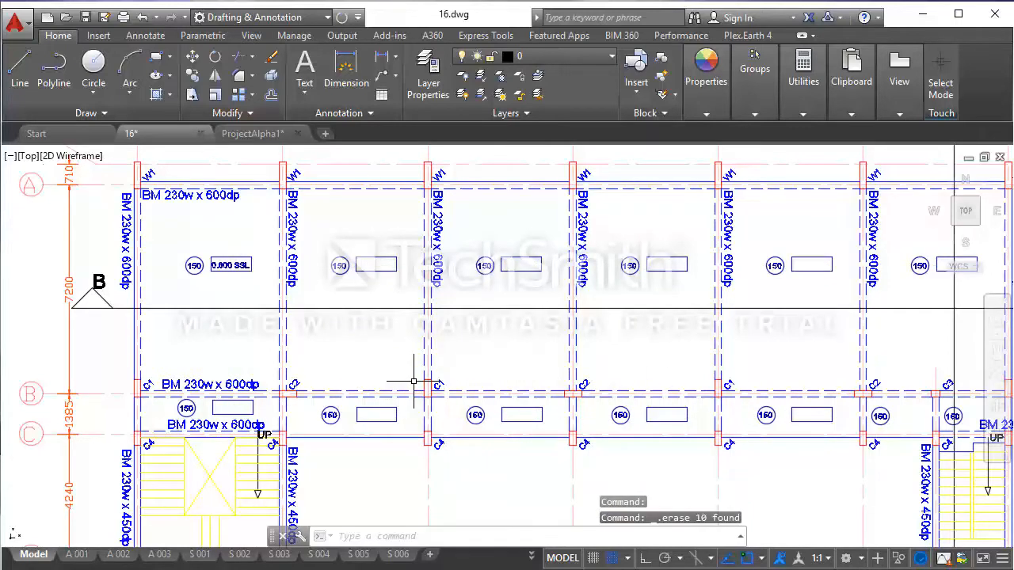
- Copy the 0.600 SSL text from the first room bay into the two bays between grids 2 and 4, using matching box corners
left_click(219, 266)
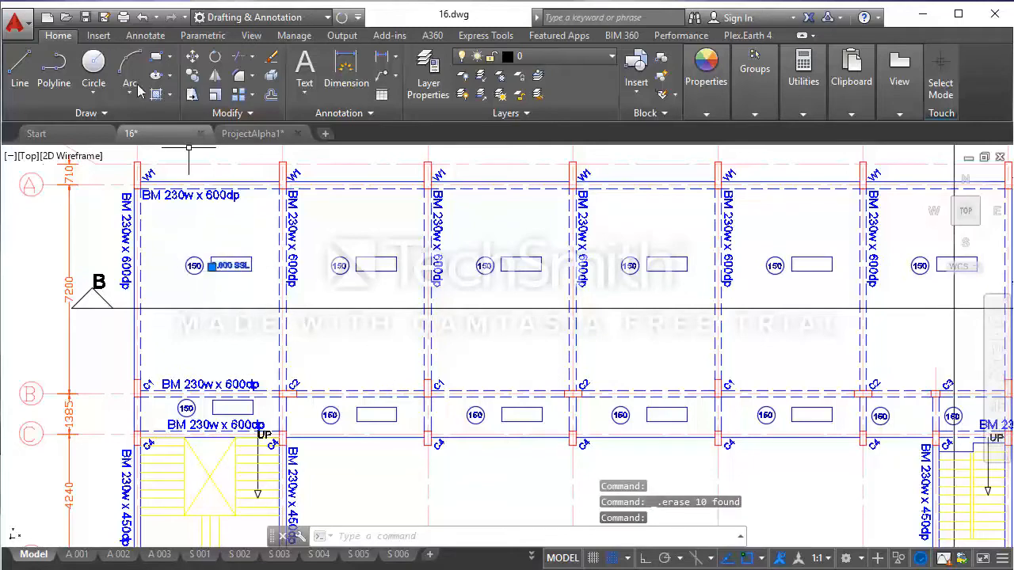
left_click(192, 75)
scroll(205, 279, "up", 3)
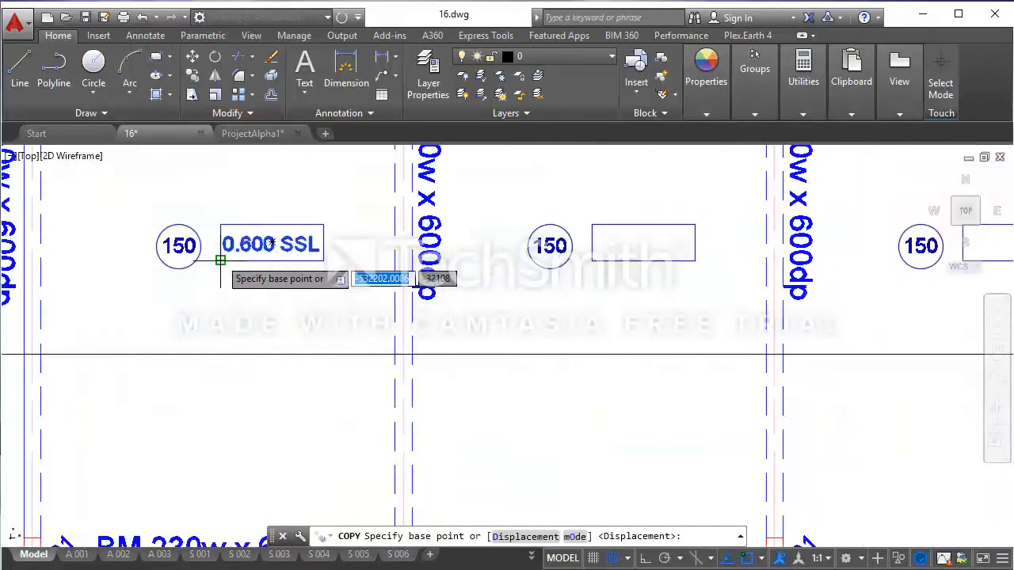
left_click(220, 260)
scroll(315, 274, "down", 3)
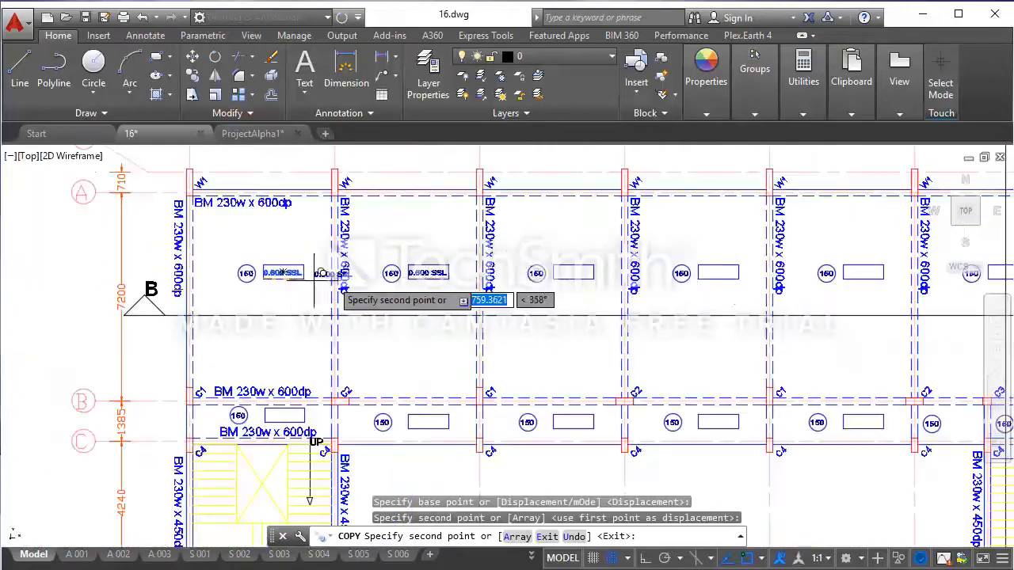
scroll(293, 271, "up", 3)
left_click(595, 274)
scroll(363, 321, "down", 3)
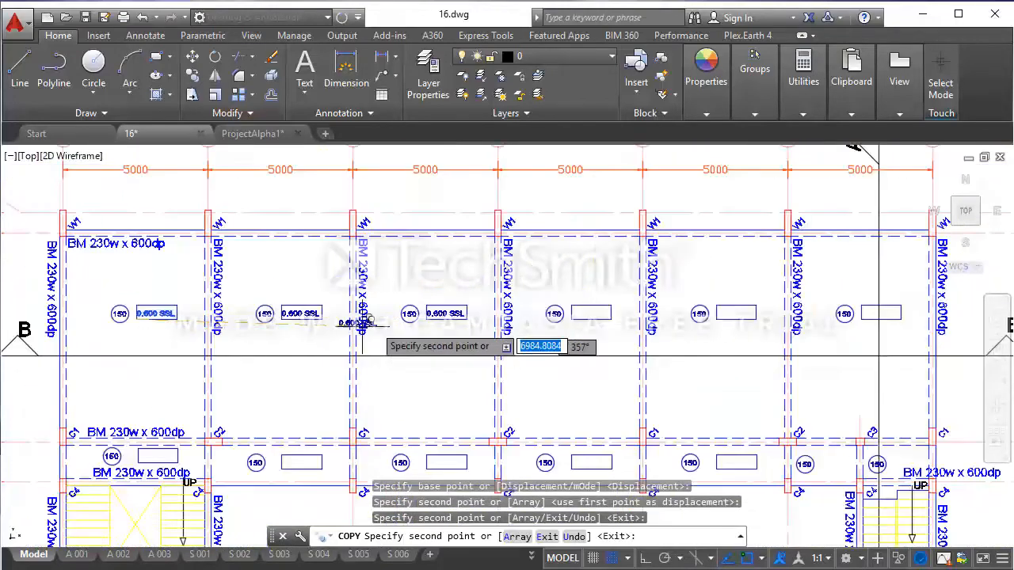
- Copy the 0.600 SSL text into the level boxes of the three room bays between grids 4 and 7
scroll(363, 321, "up", 3)
left_click(610, 323)
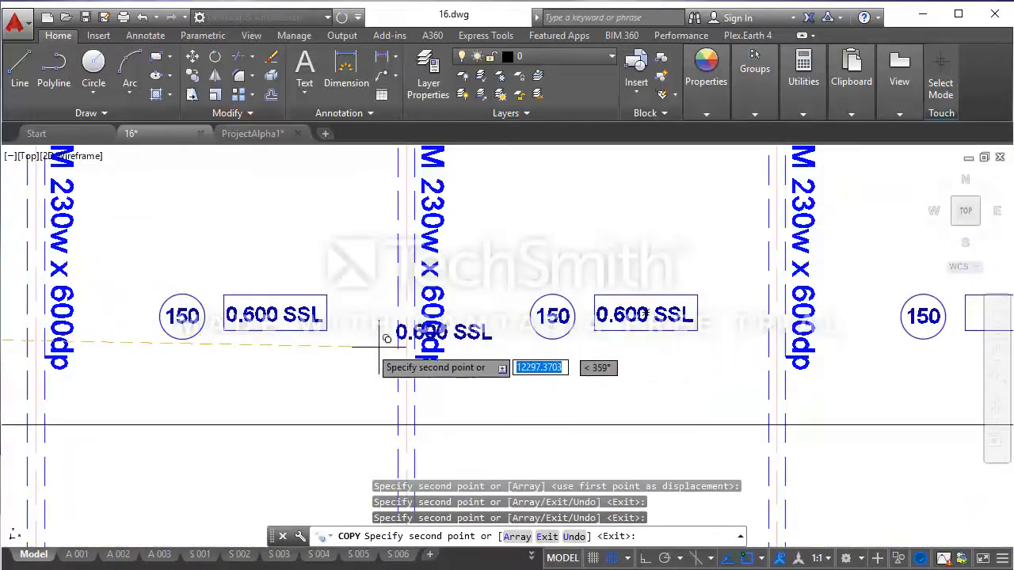
scroll(387, 339, "down", 3)
scroll(548, 321, "up", 3)
left_click(567, 331)
scroll(443, 307, "down", 3)
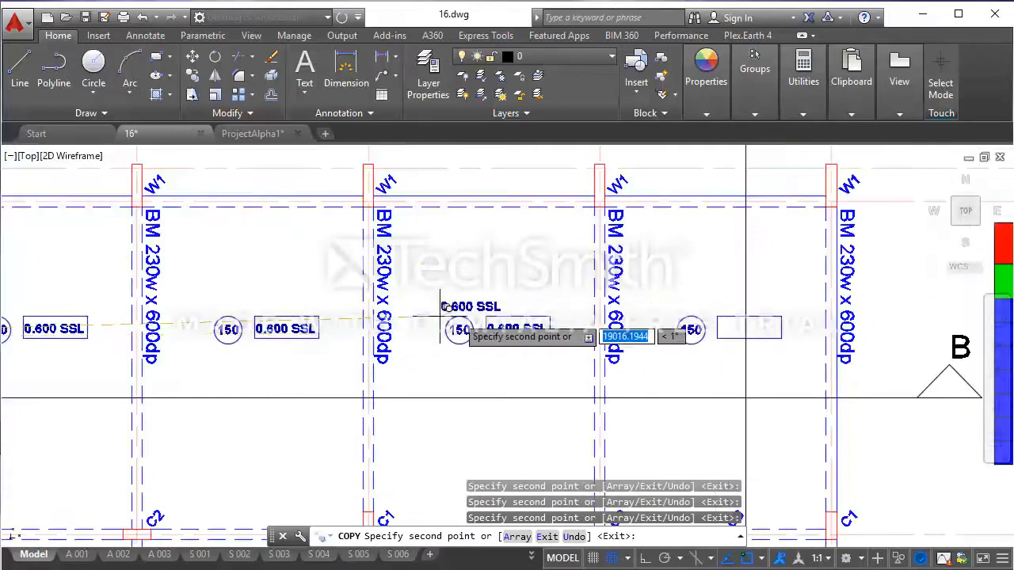
scroll(716, 328, "up", 3)
left_click(708, 340)
scroll(780, 321, "down", 3)
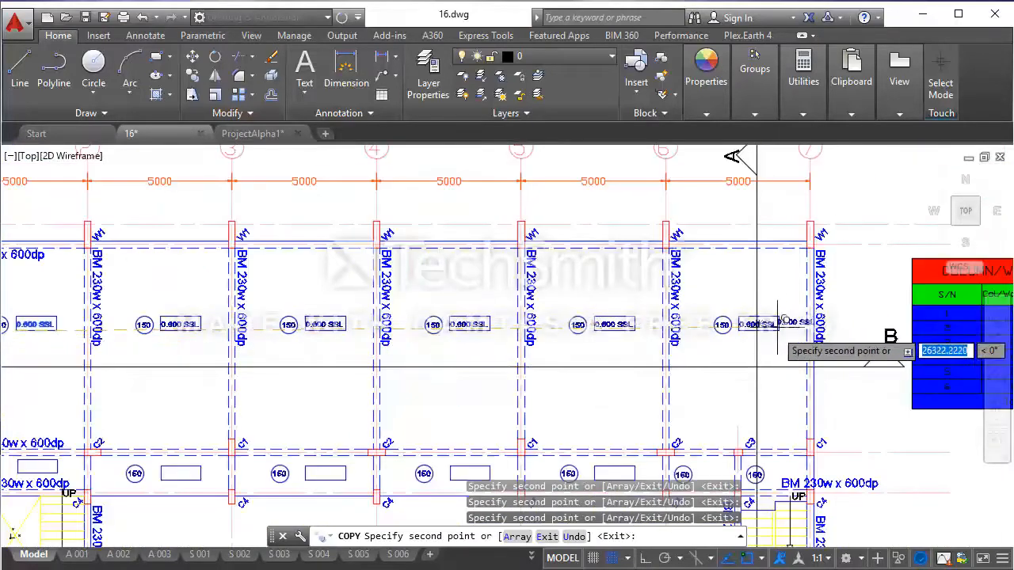
- Copy the 0.600 SSL text into the corridor level boxes of the two bays between grids 1 and 3
scroll(780, 321, "down", 5)
scroll(412, 372, "up", 8)
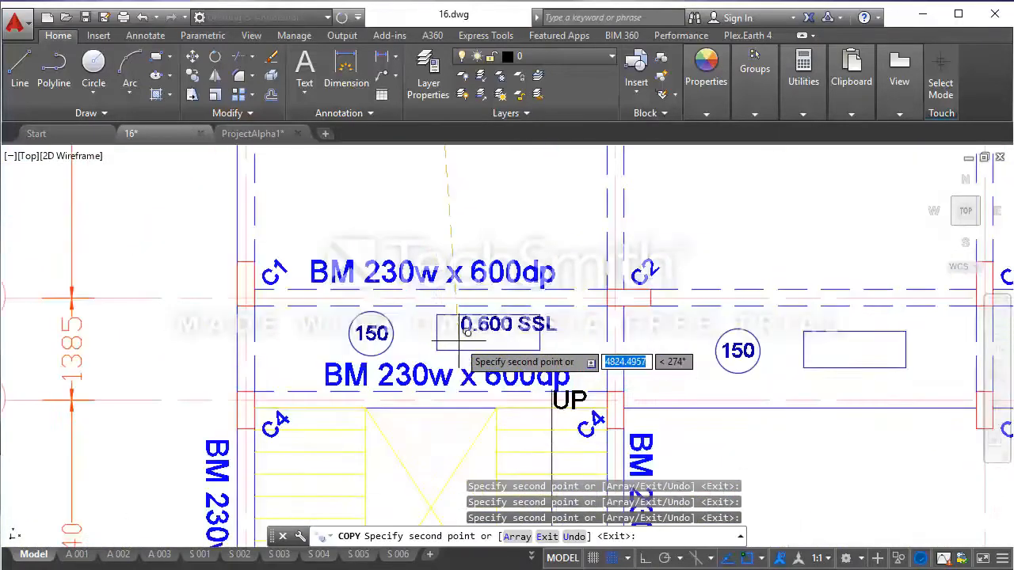
scroll(444, 340, "down", 1)
scroll(340, 348, "down", 3)
scroll(516, 355, "up", 2)
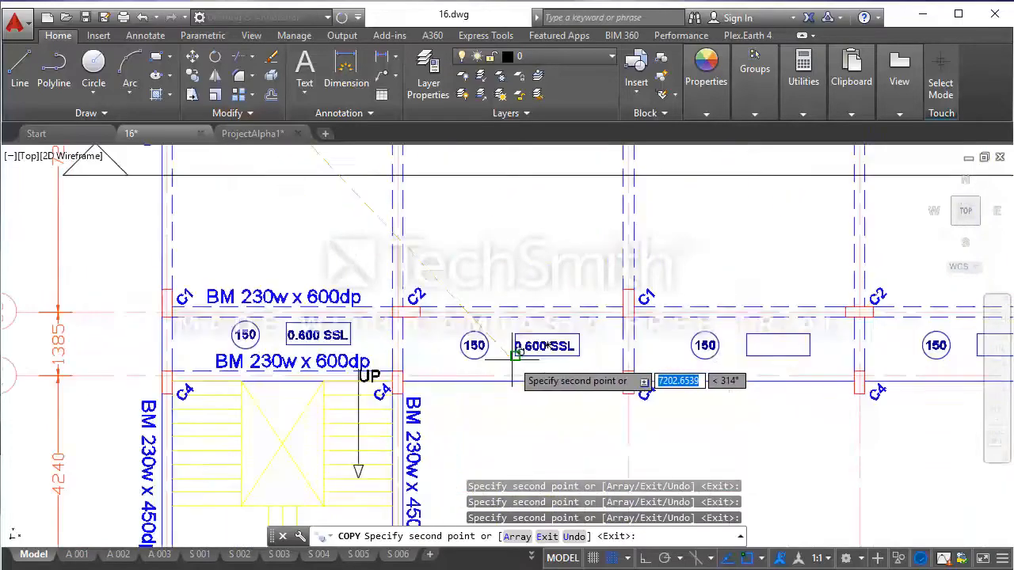
scroll(516, 355, "up", 1)
scroll(679, 350, "down", 2)
- Copy the 0.600 SSL text into the corridor level boxes between grids 3 and 6, and end the copying
scroll(680, 350, "up", 4)
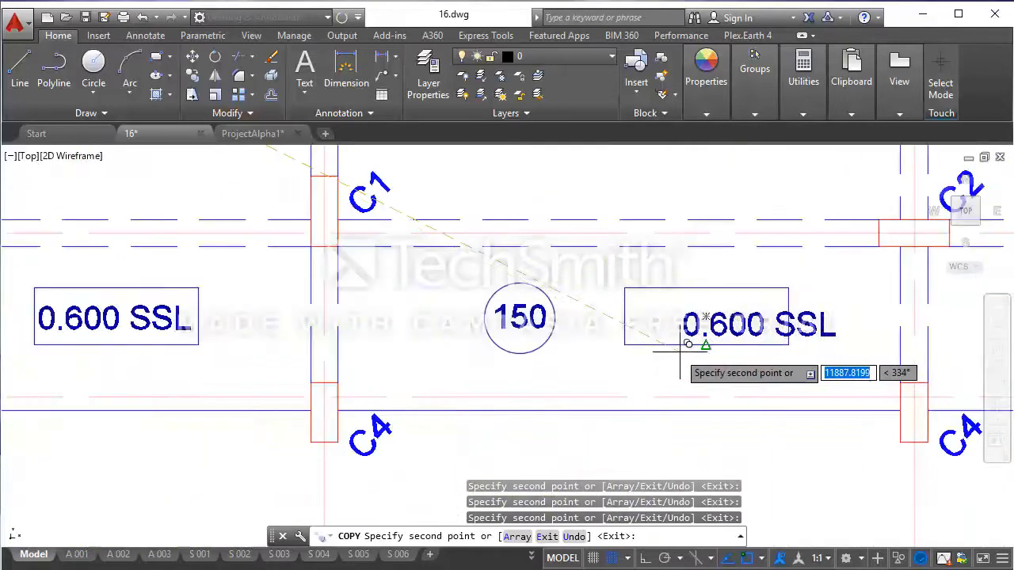
scroll(629, 335, "down", 3)
scroll(654, 326, "up", 3)
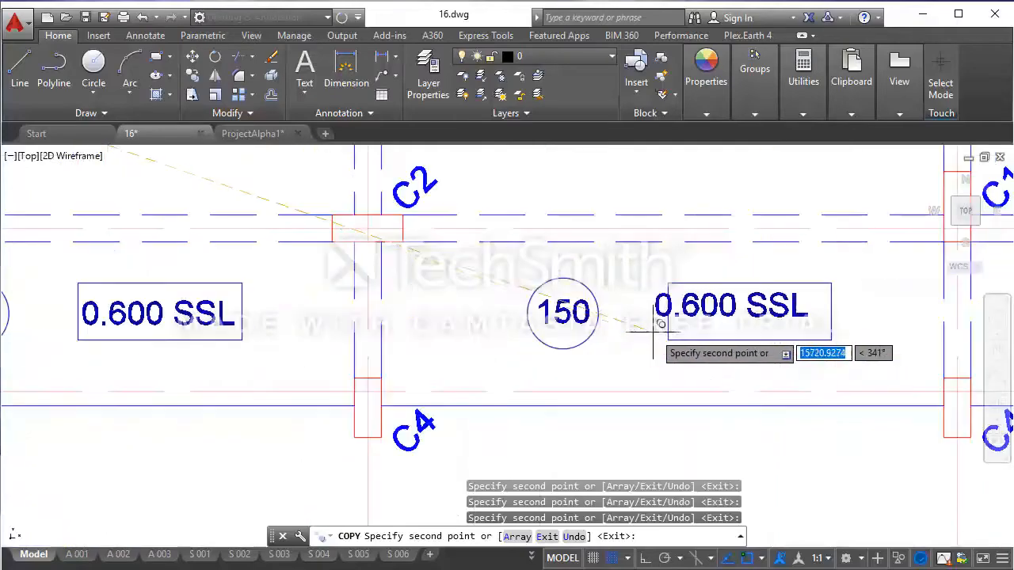
scroll(628, 303, "down", 5)
scroll(484, 294, "up", 2)
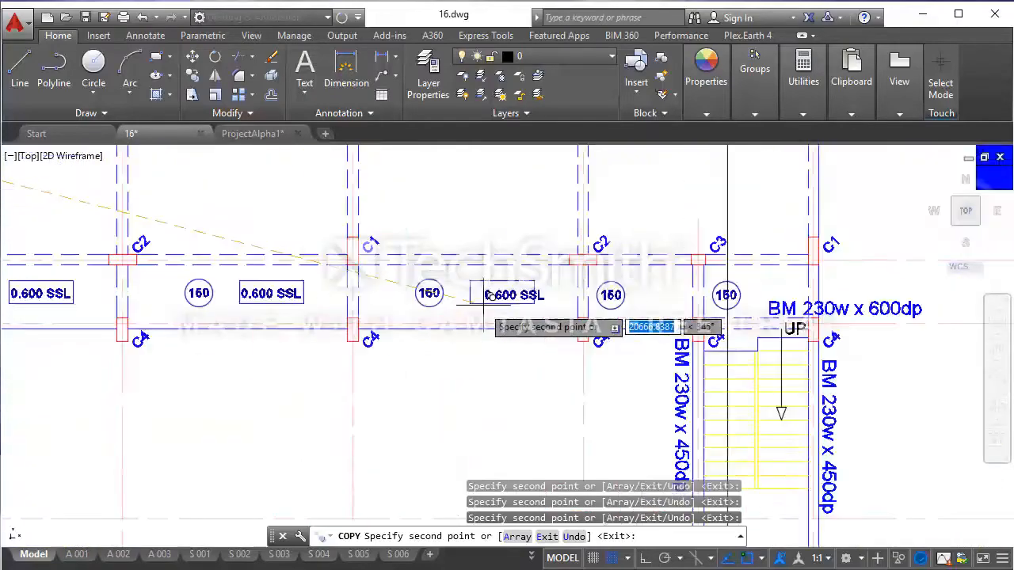
scroll(466, 291, "up", 2)
scroll(589, 319, "down", 5)
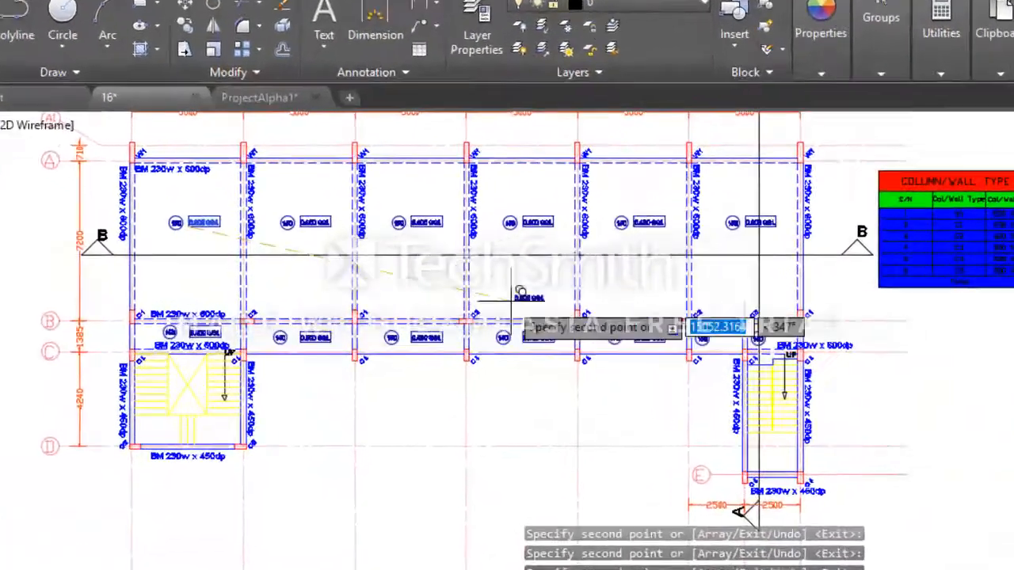
key("Escape")
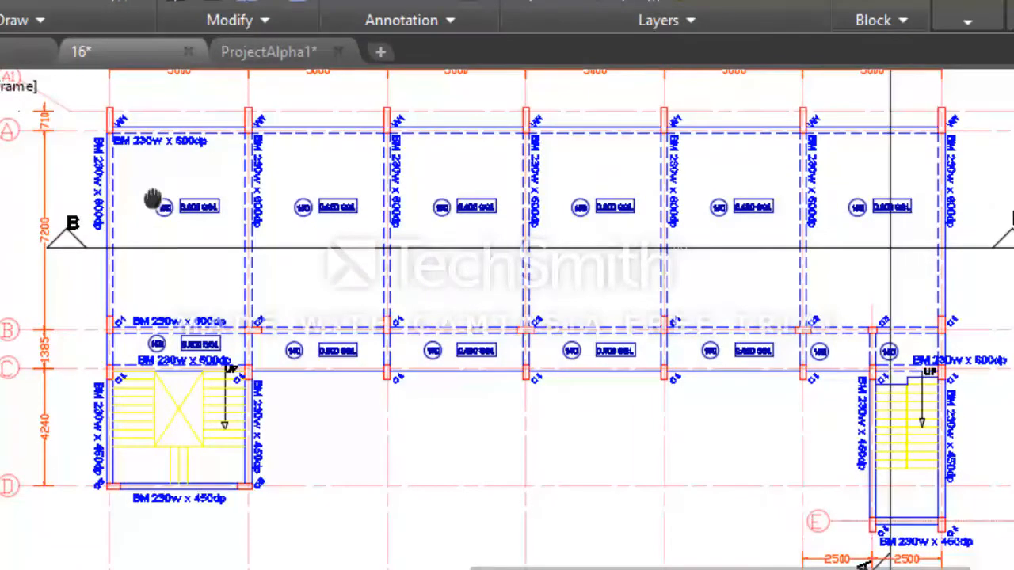
- Change the corridor slab level text above the staircase between grids 1 and 2 to 0.445 SSL
mouse_move(152, 200)
middle_mouse_down()
mouse_move(151, 313)
mouse_move(169, 320)
middle_mouse_up()
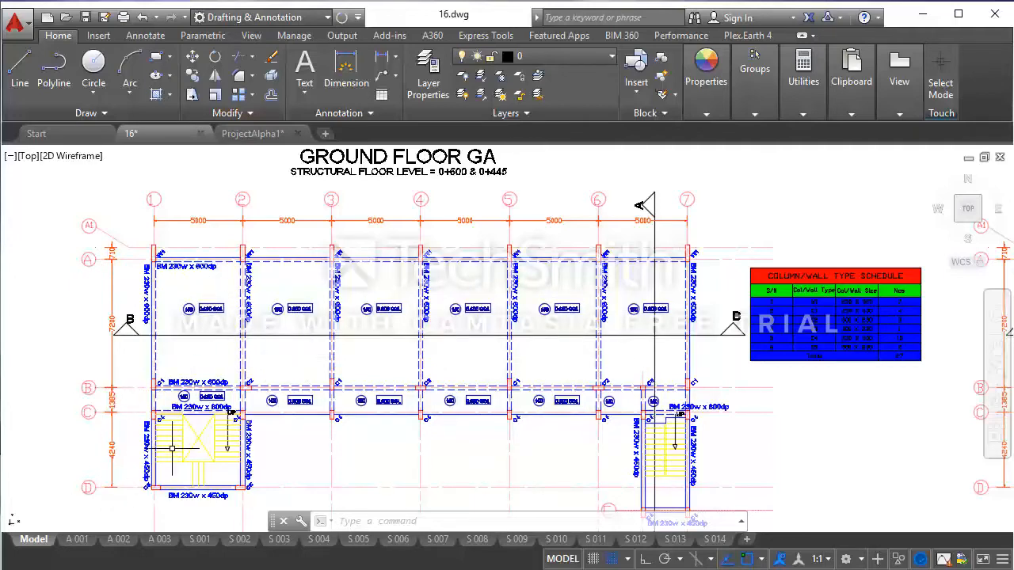
scroll(195, 433, "up", 2)
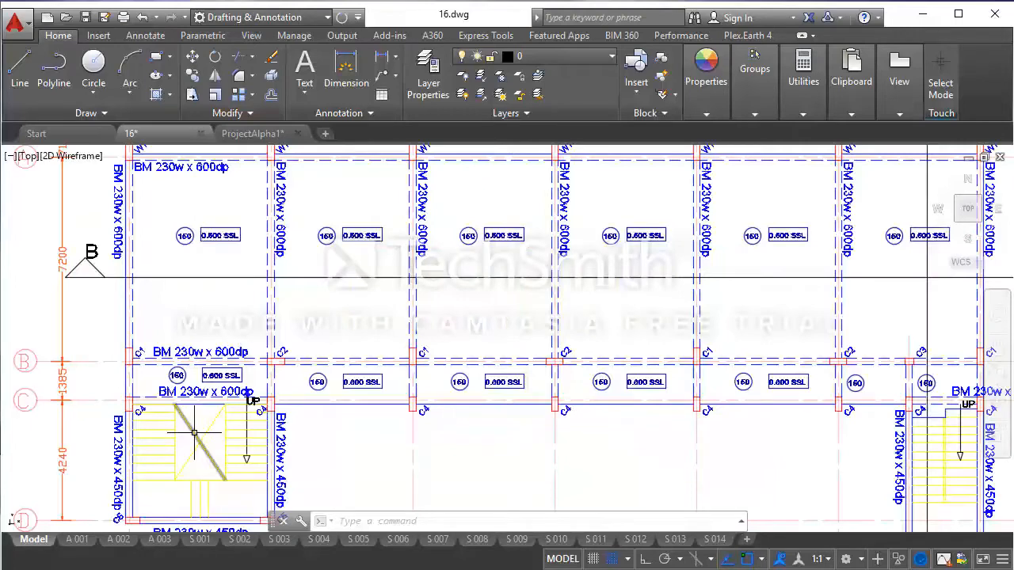
scroll(188, 432, "down", 2)
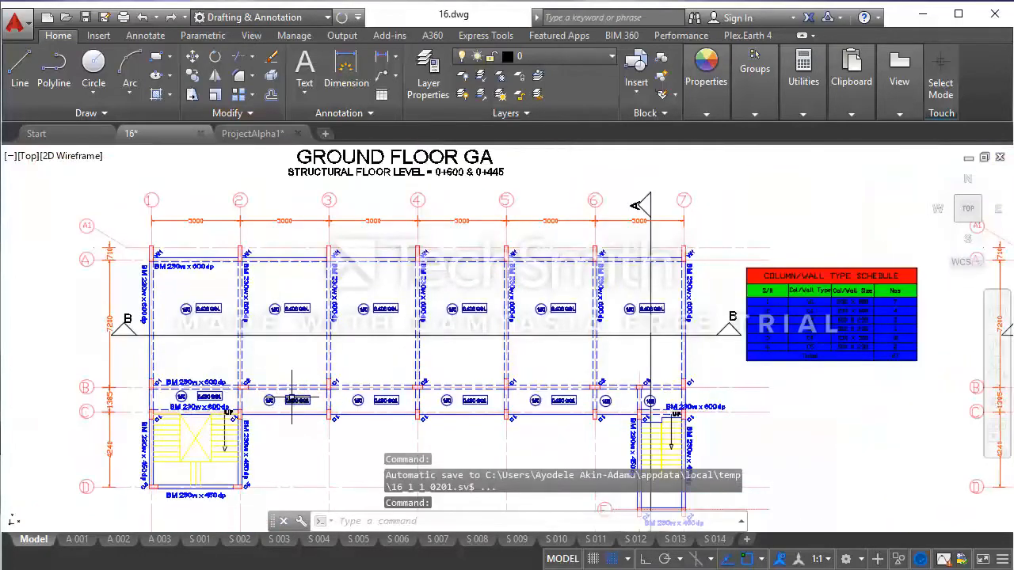
scroll(295, 400, "up", 2)
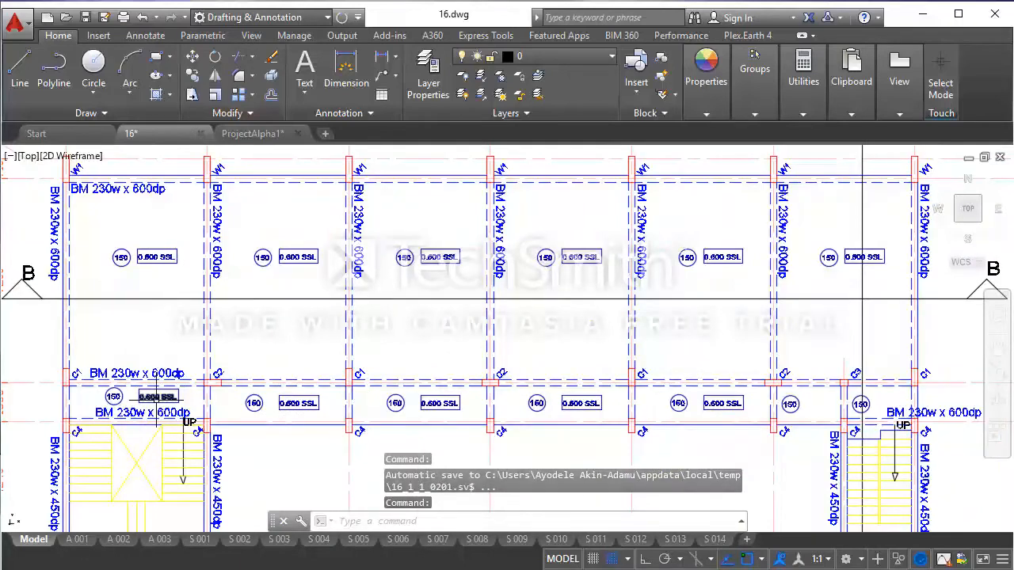
scroll(154, 399, "up", 2)
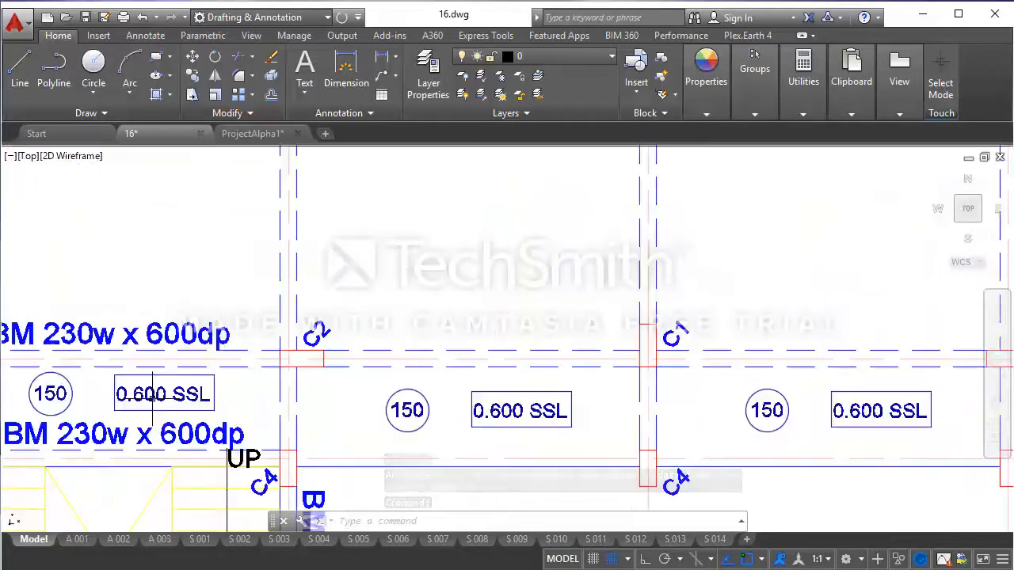
double_click(158, 400)
left_click(166, 400)
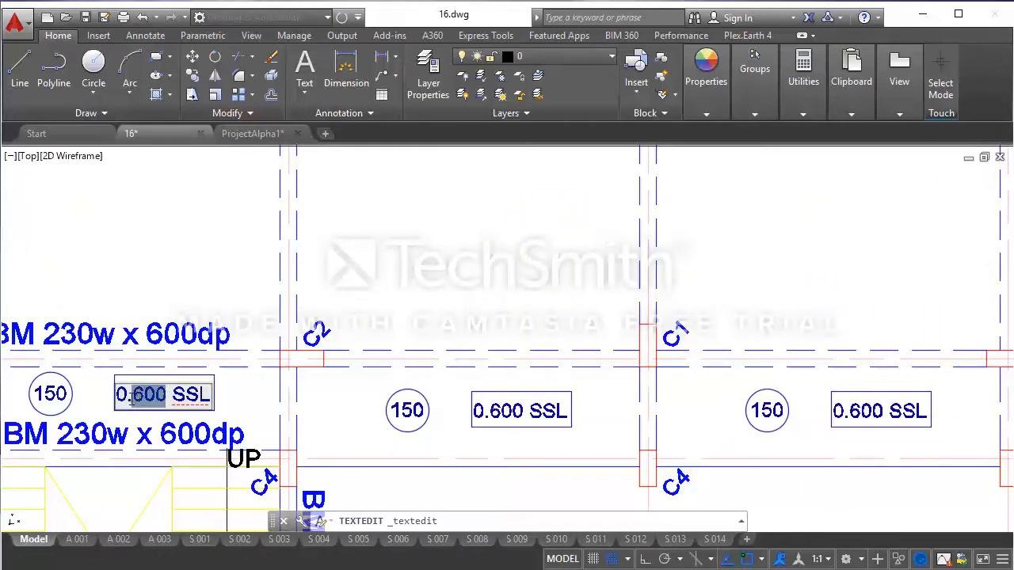
type("445")
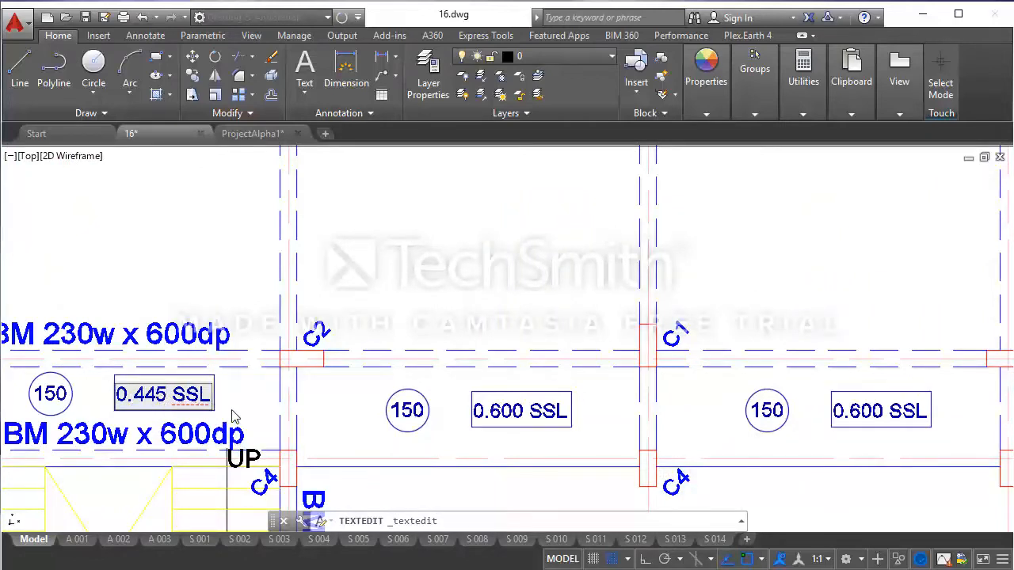
left_click(231, 409)
- Change the corridor slab level text between grids 2 and 3 to 0.445 SSL
left_click(519, 409)
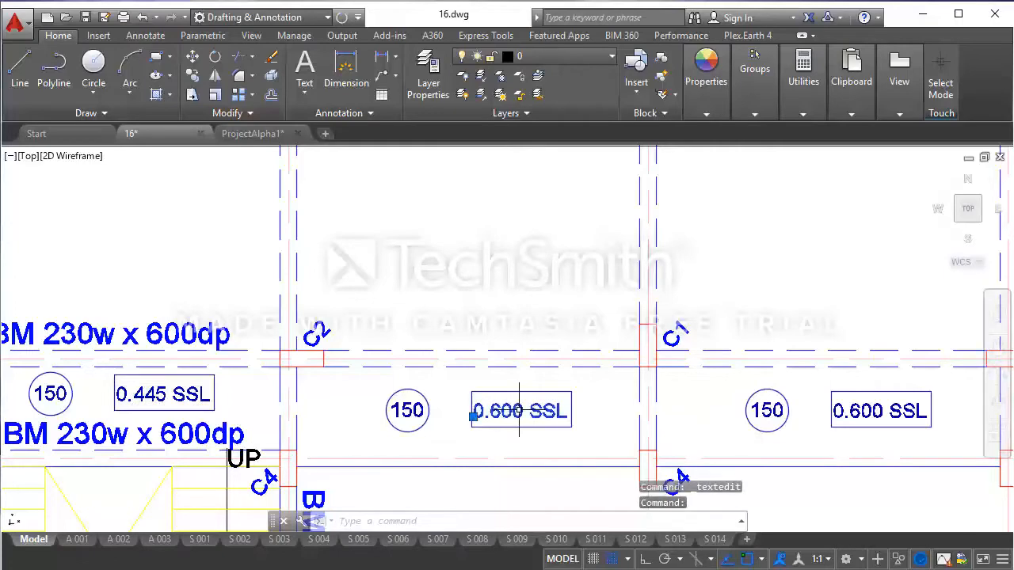
double_click(519, 410)
left_click_drag(524, 413, 514, 412)
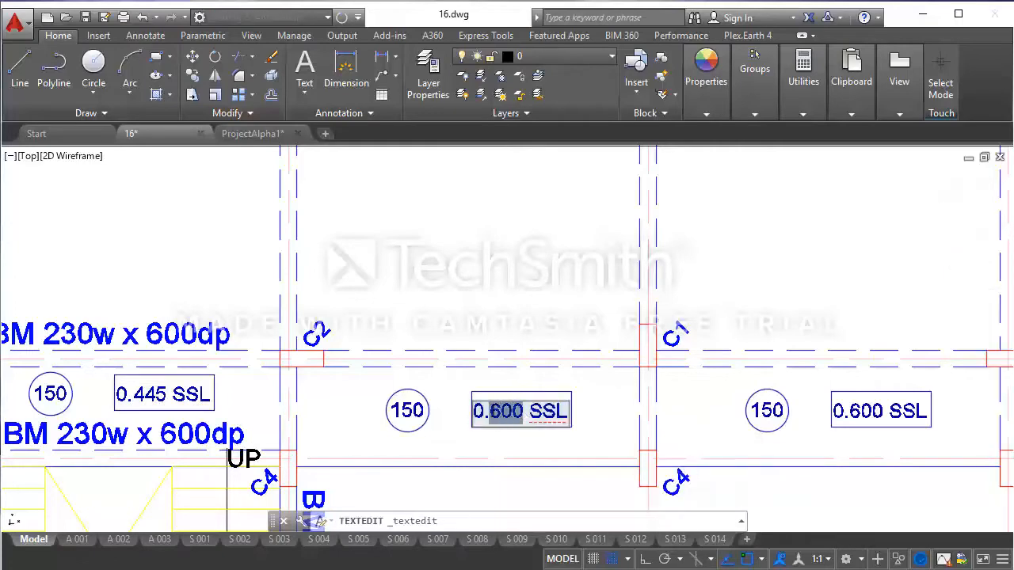
type("445")
left_click(530, 452)
scroll(387, 434, "down", 2)
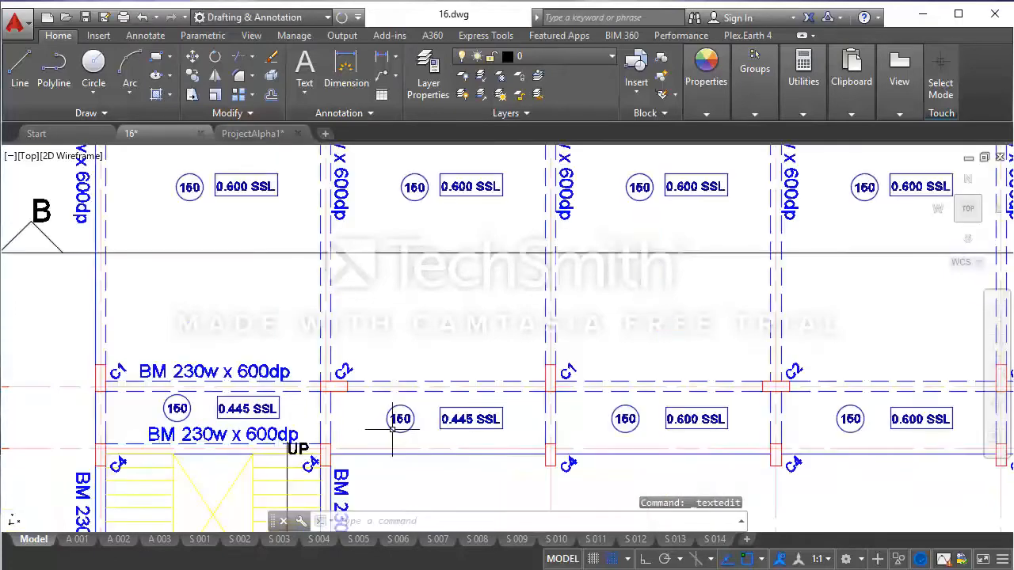
- Change the corridor slab level text between grids 3 and 4 to 0.445 SSL
scroll(700, 428, "up", 2)
left_click(696, 420)
double_click(696, 420)
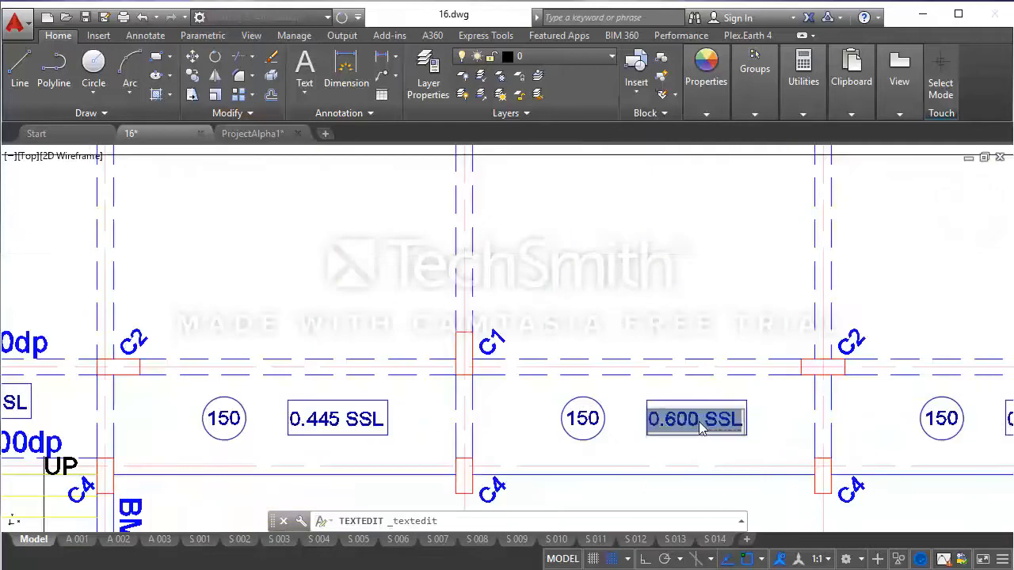
left_click(696, 421)
type("445")
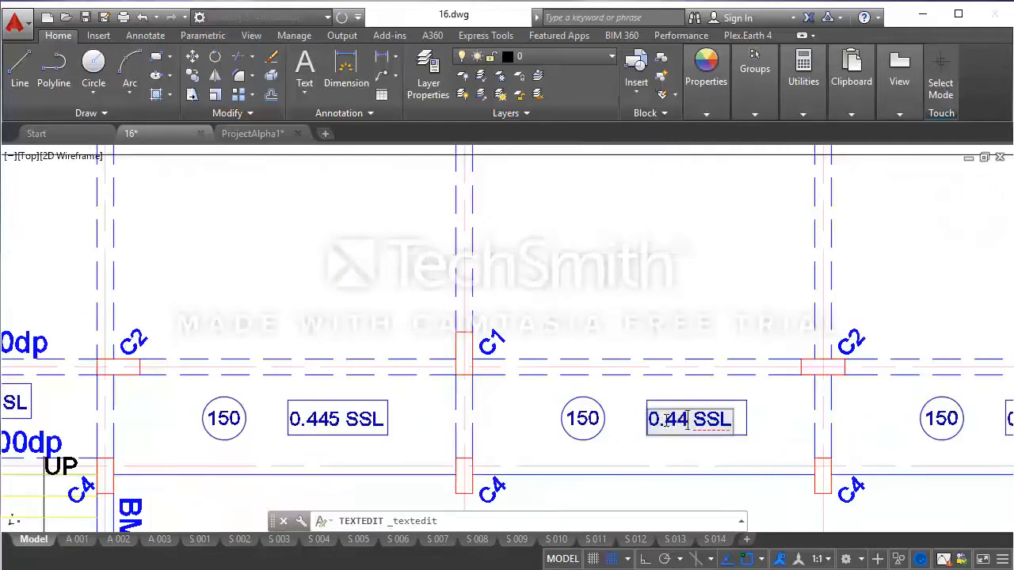
left_click(679, 448)
scroll(679, 449, "down", 2)
- Change the corridor slab level text between grids 4 and 5 to 0.445 SSL
scroll(716, 408, "up", 2)
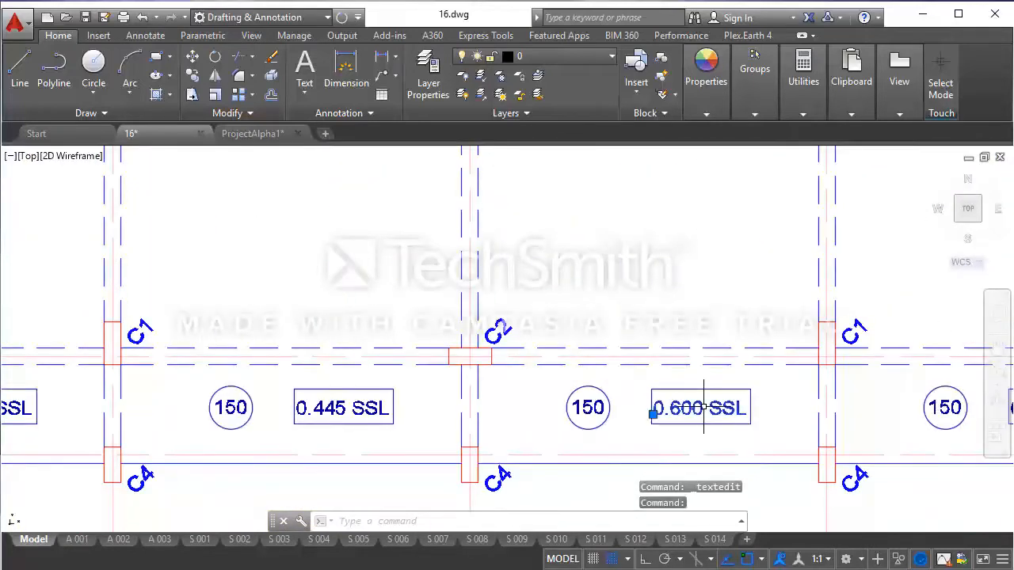
double_click(716, 408)
left_click_drag(670, 408, 706, 408)
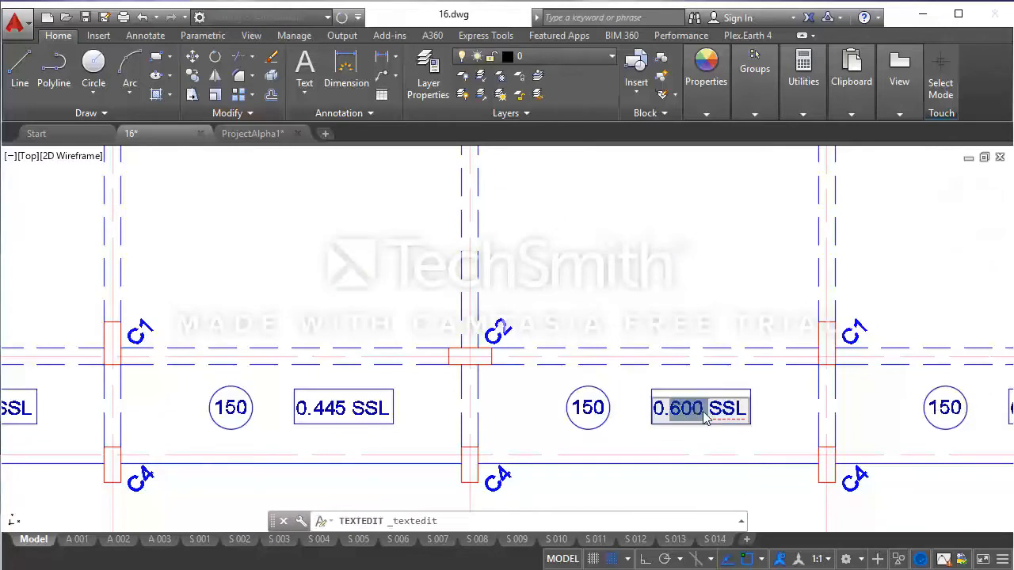
type("445")
left_click(753, 438)
scroll(586, 407, "down", 3)
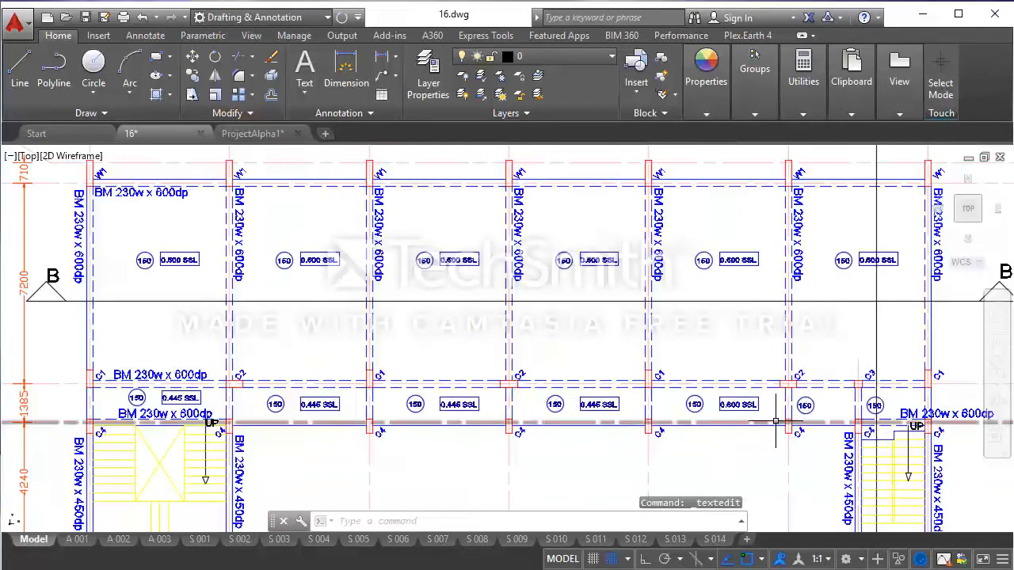
- Change the corridor slab level text between grids 5 and 6 to 0.445 SSL
scroll(776, 421, "up", 3)
double_click(741, 406)
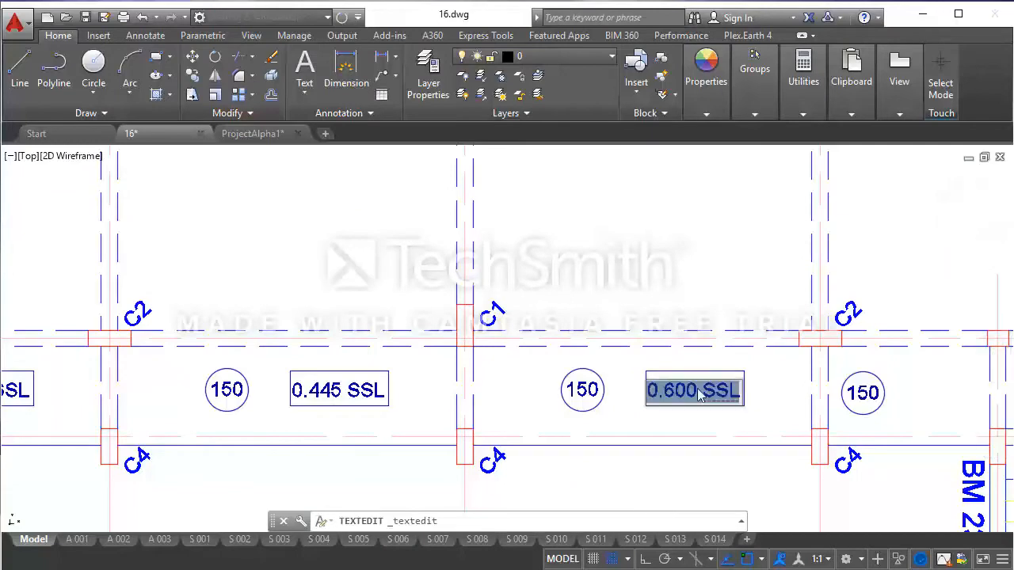
left_click_drag(663, 391, 697, 391)
type("445")
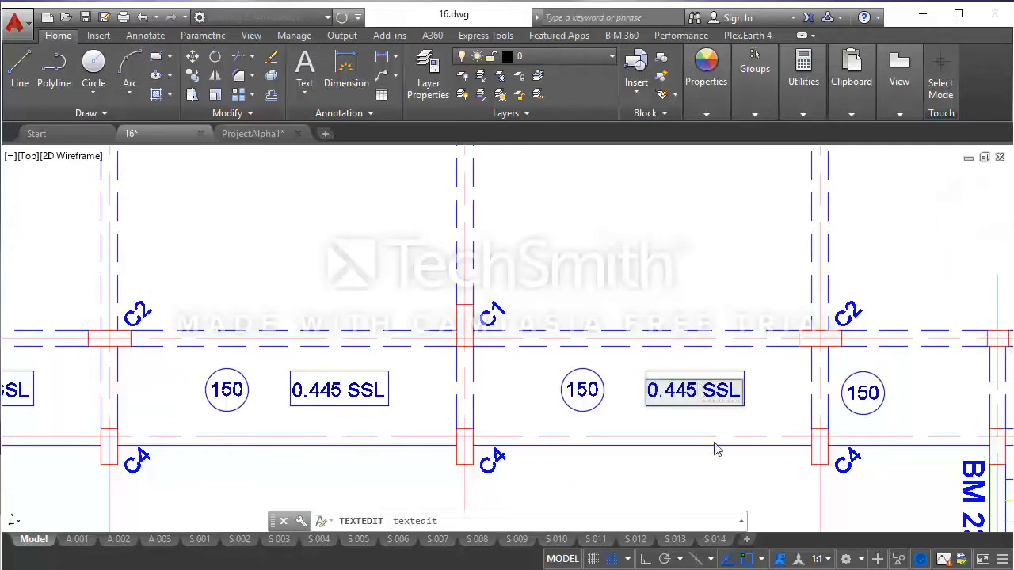
left_click(716, 452)
scroll(695, 457, "down", 4)
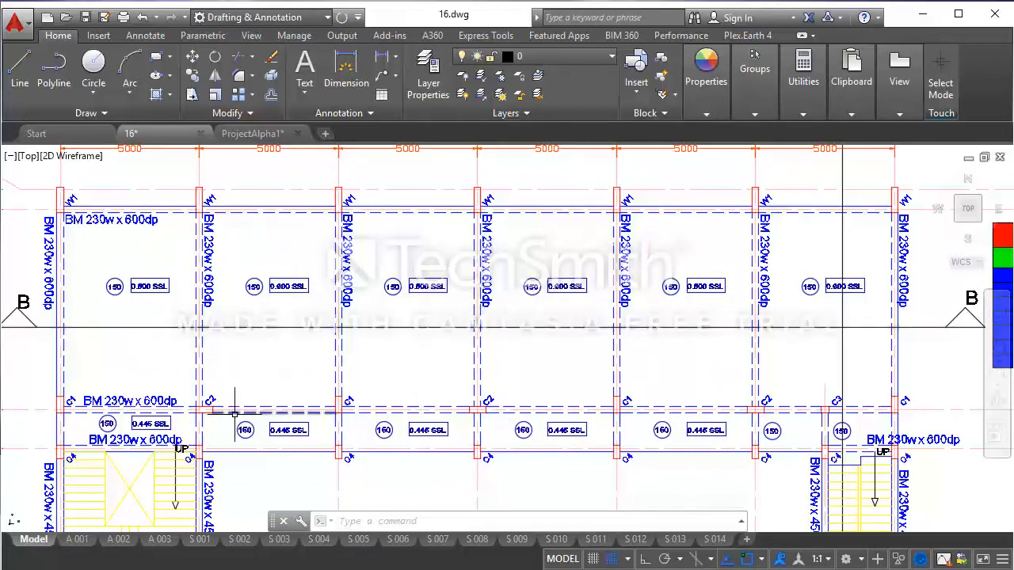
- Match the dashed corridor-side beam lines along grid B to the solid slab edge line on grid C between grids 3 and 4
scroll(236, 412, "up", 2)
scroll(235, 413, "down", 2)
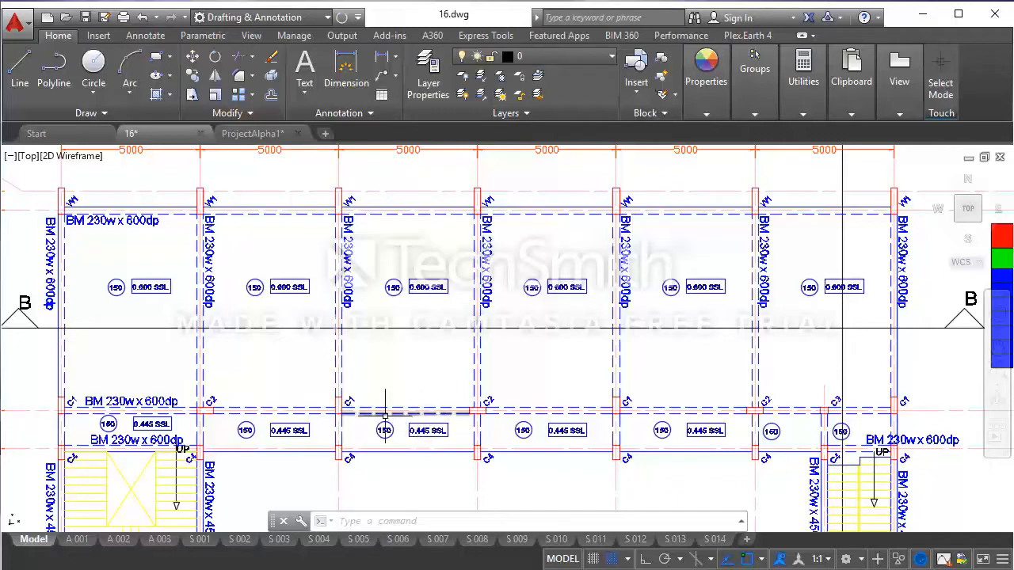
scroll(413, 415, "up", 2)
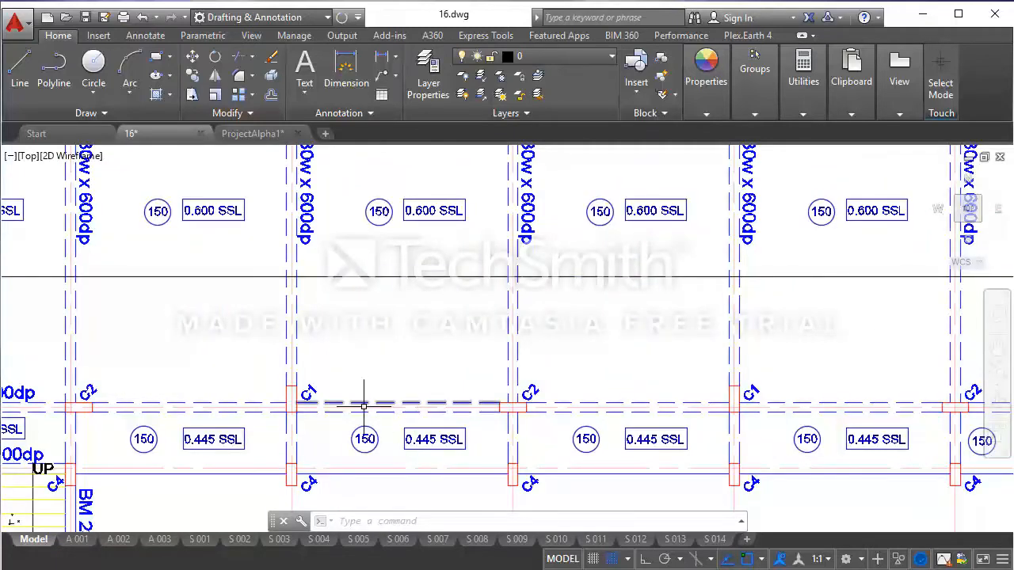
left_click(390, 475)
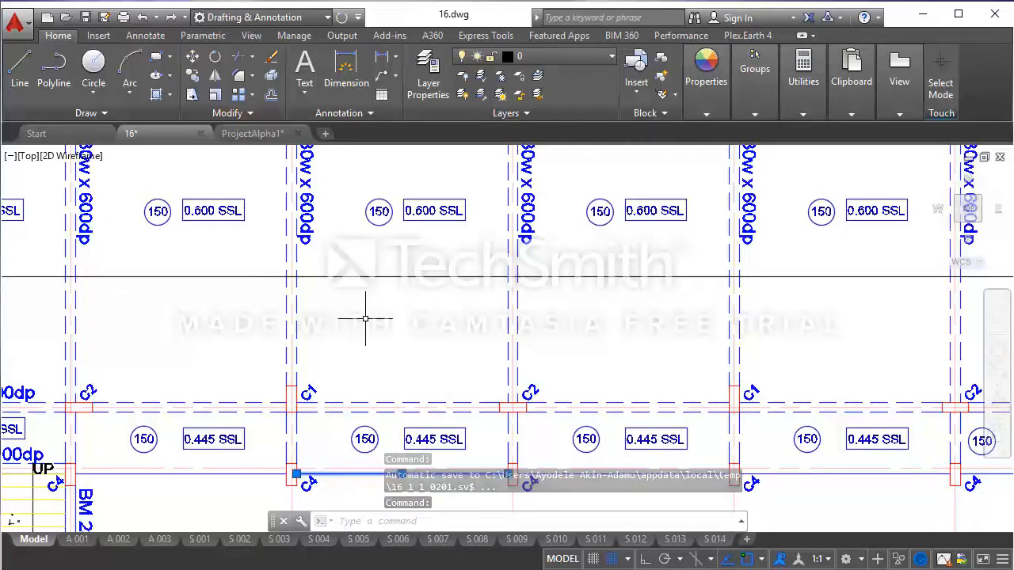
type("ma")
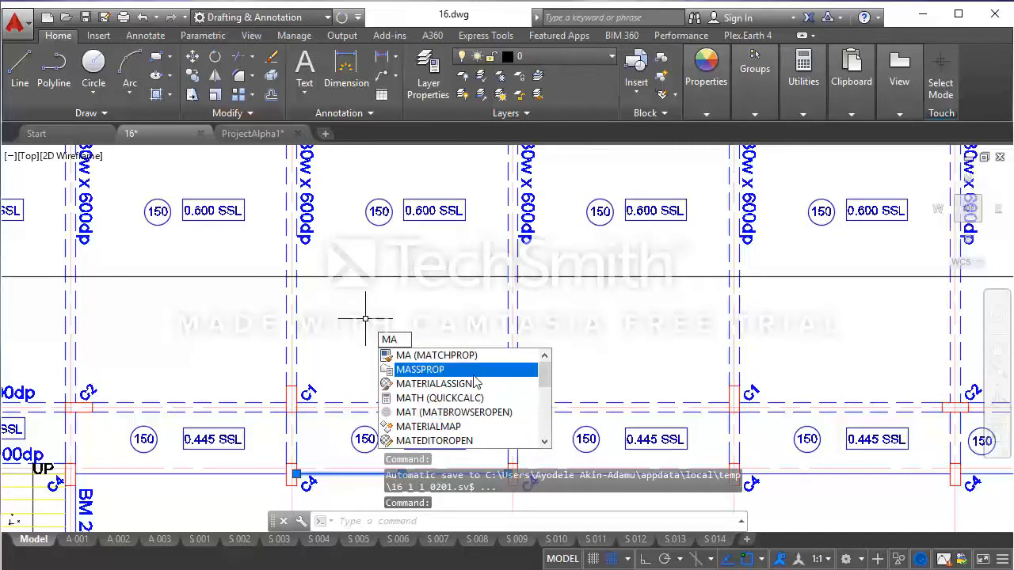
key("Return")
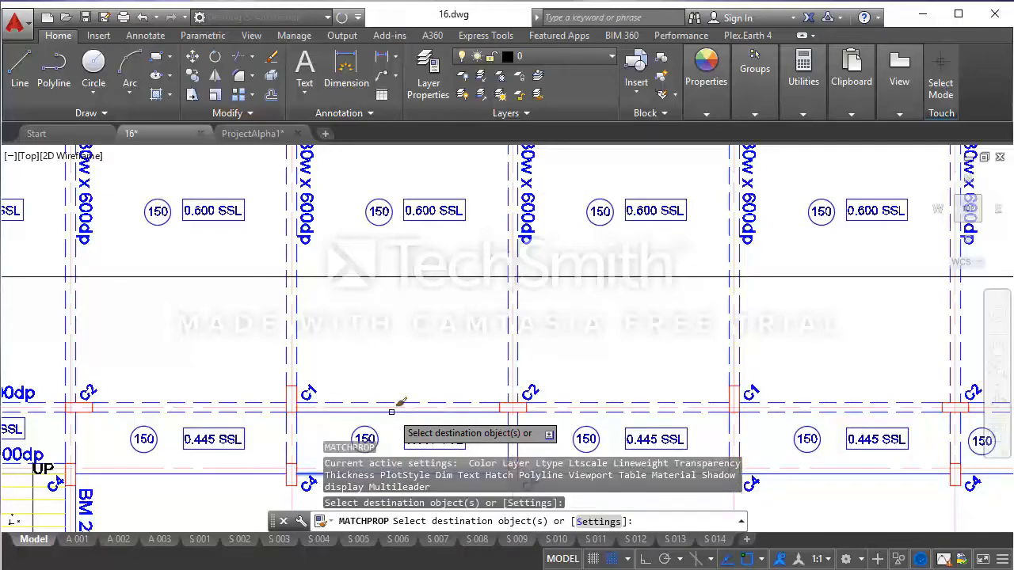
scroll(400, 402, "down", 6)
scroll(333, 412, "up", 4)
scroll(309, 404, "up", 2)
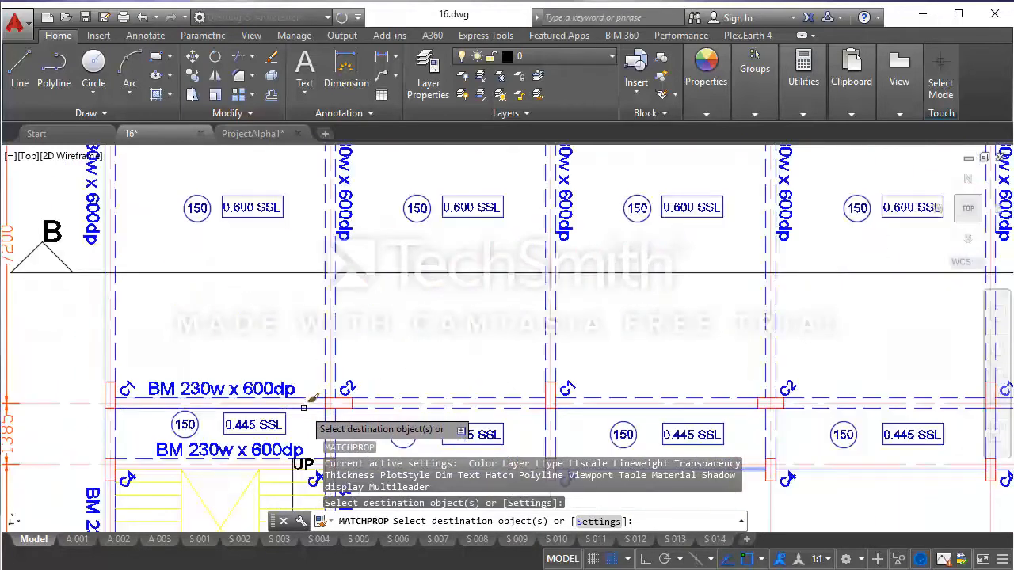
scroll(264, 369, "down", 4)
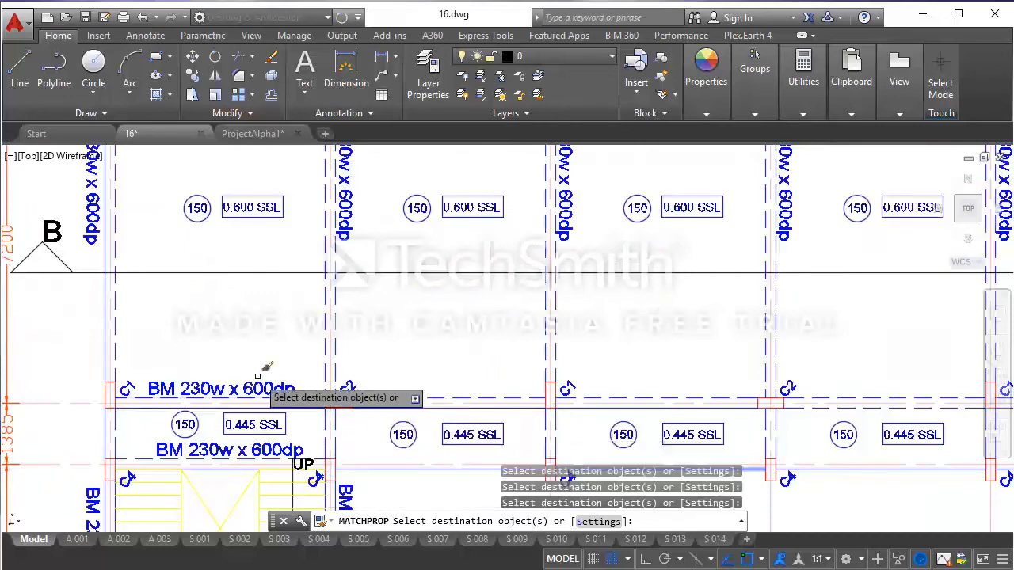
scroll(519, 383, "up", 4)
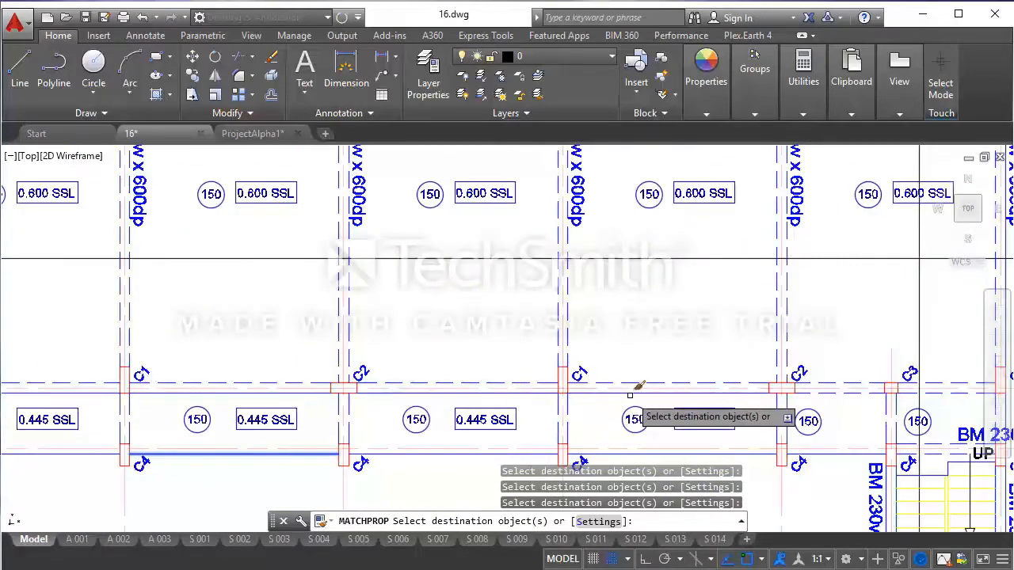
scroll(630, 394, "down", 2)
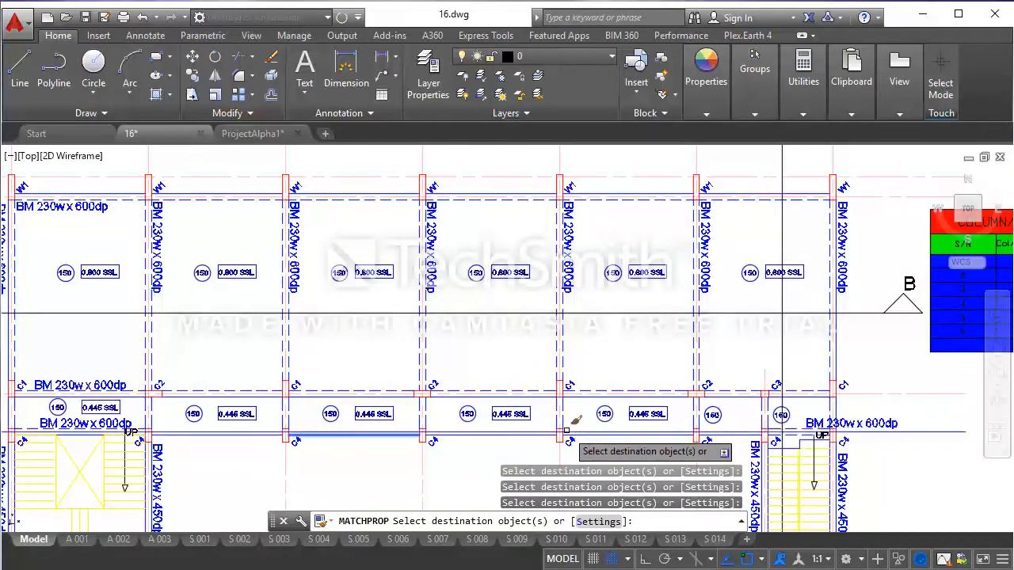
scroll(448, 404, "down", 3)
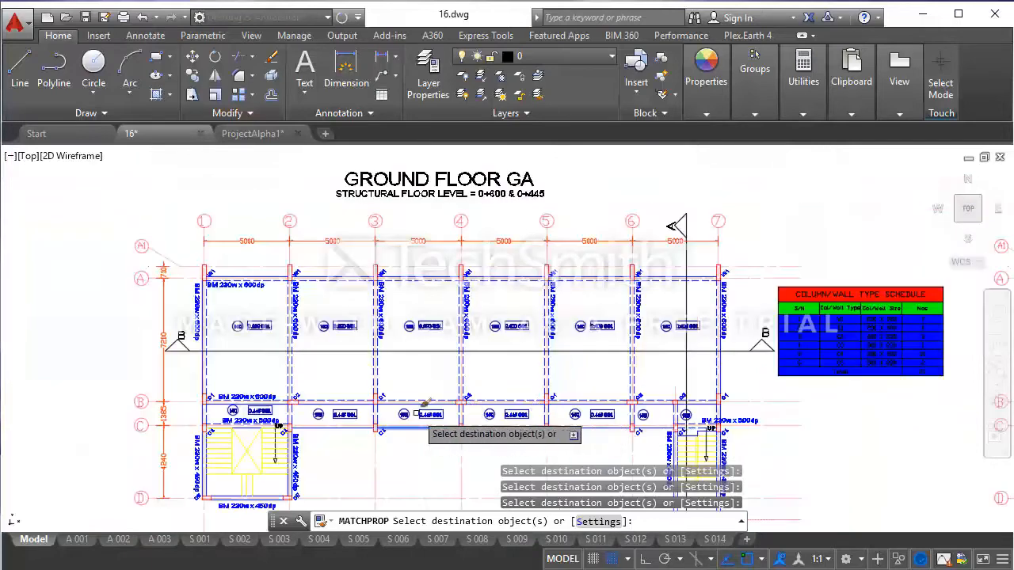
- Change the beam label along grid A between grids 1 and 2 to read 230mm wide BlockWall
scroll(386, 416, "up", 3)
key("Escape")
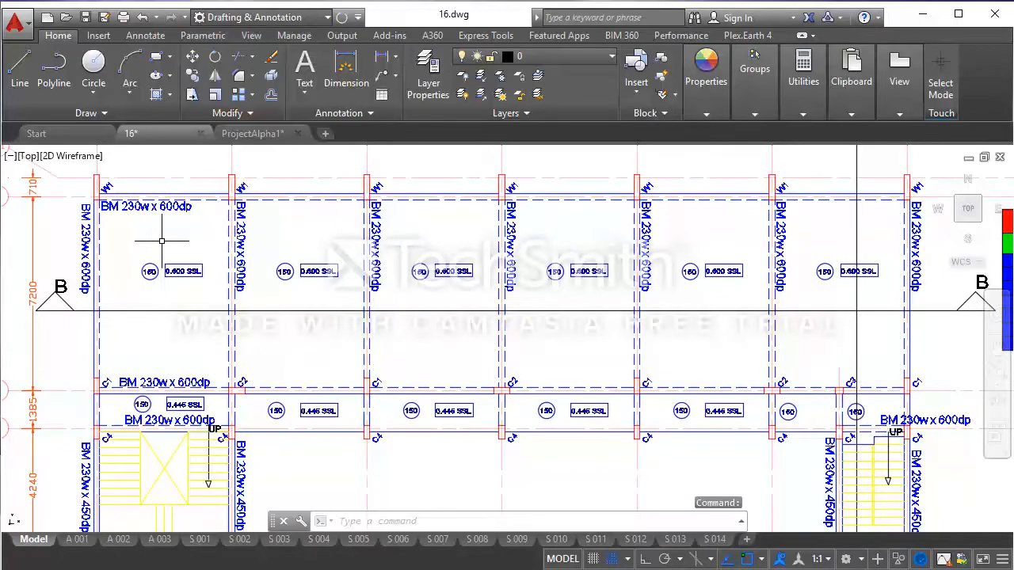
scroll(162, 241, "down", 3)
middle_click_drag(167, 243, 222, 285)
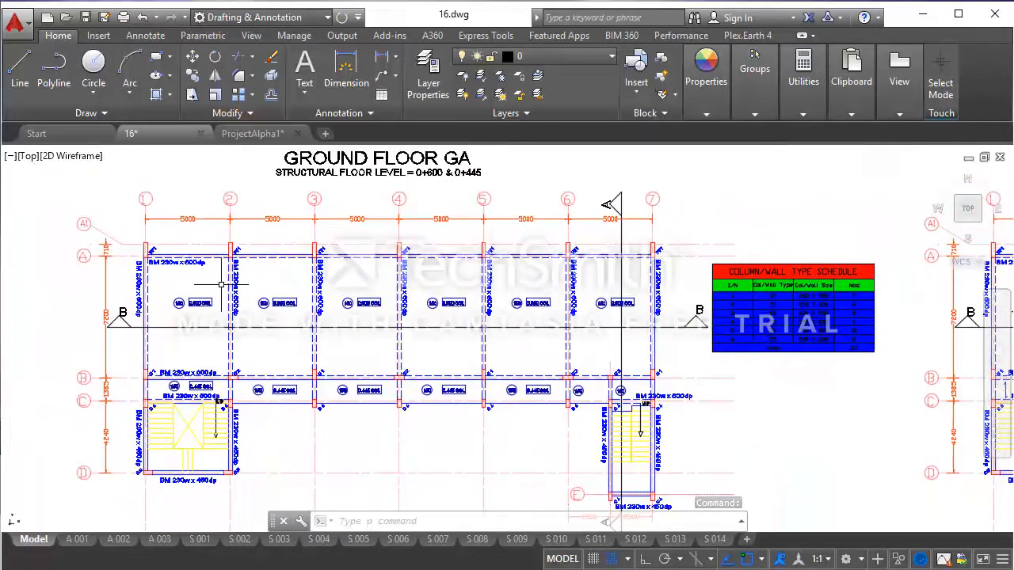
scroll(182, 261, "up", 2)
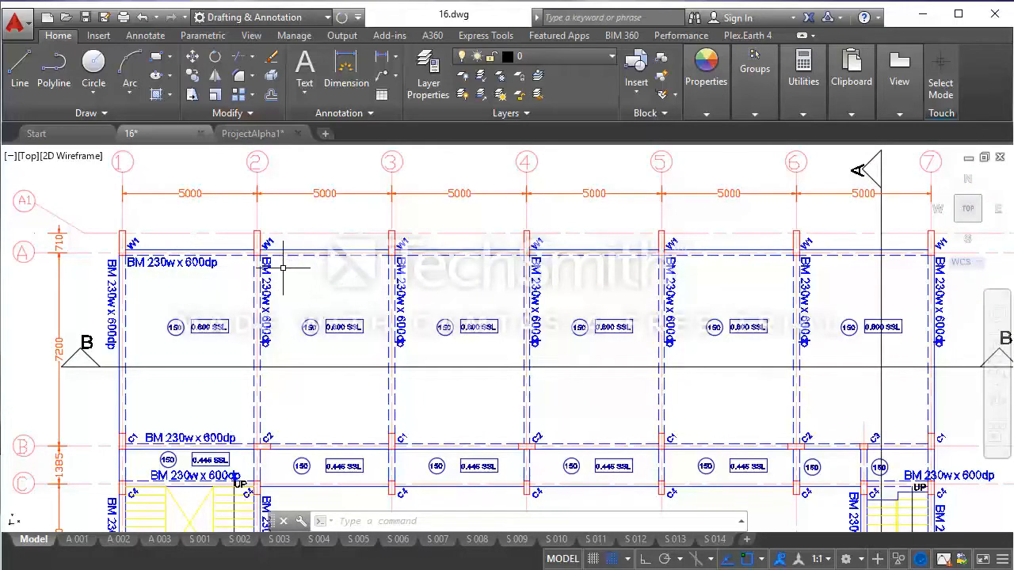
double_click(153, 262)
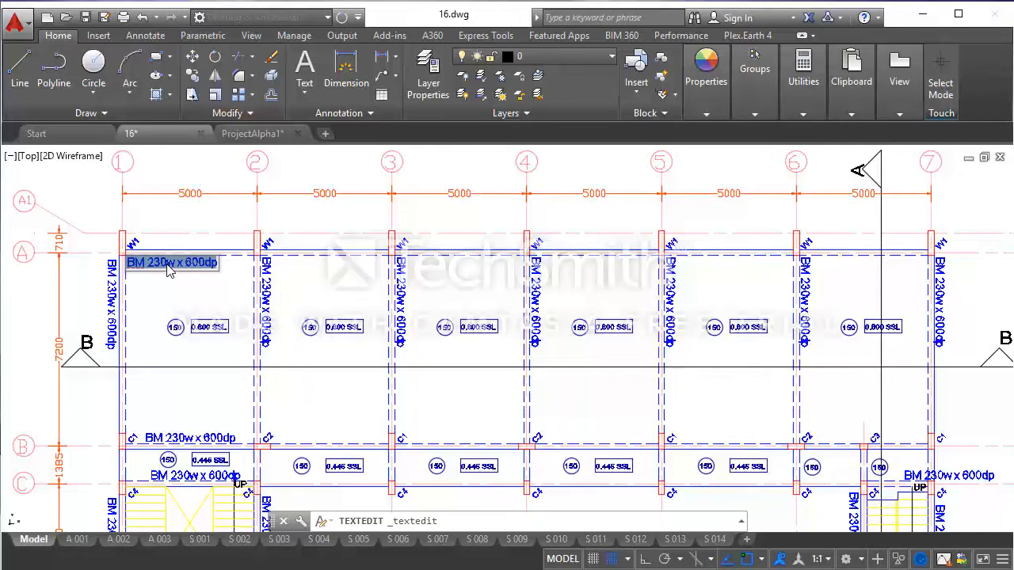
type("230mm wide BlockW")
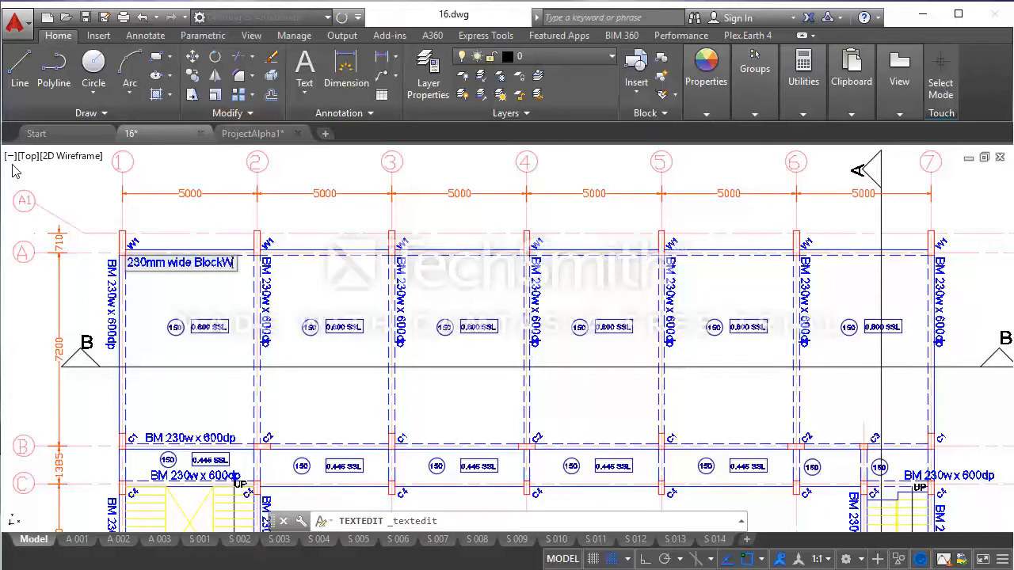
type("all")
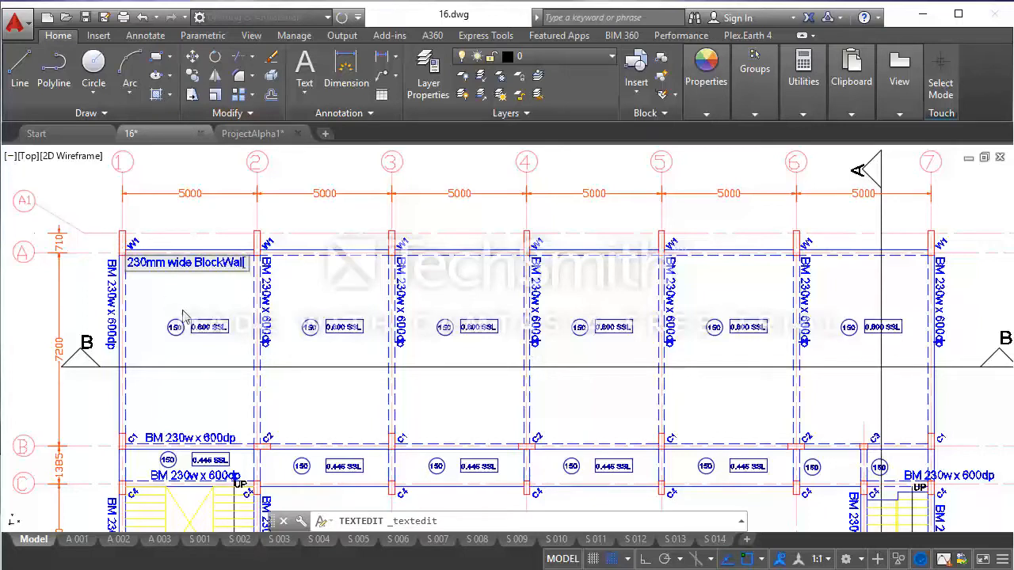
key("Return")
- Set the text height of the 230mm wide BlockWall label to 250
left_click(196, 279)
left_click(176, 261)
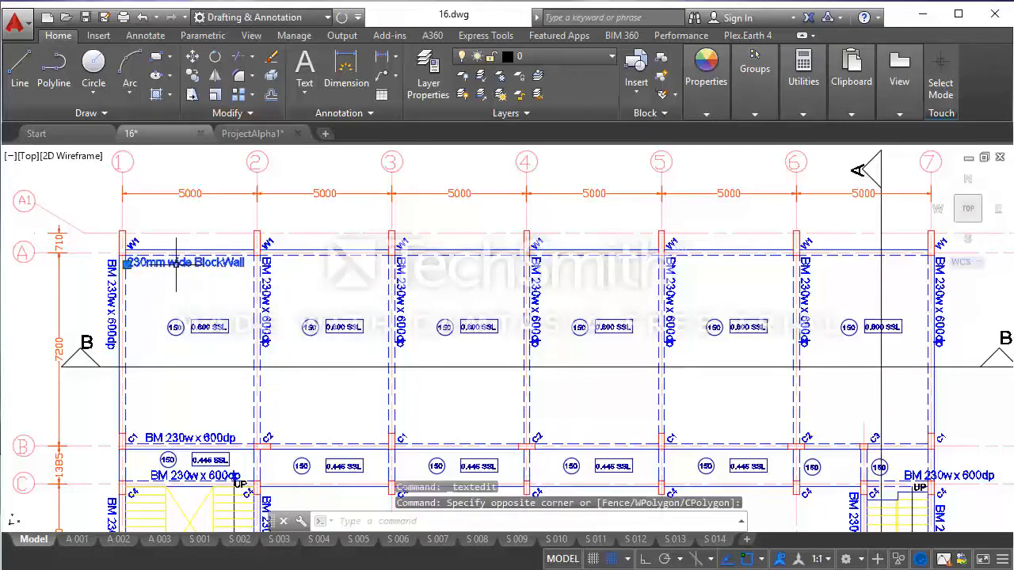
right_click(228, 203)
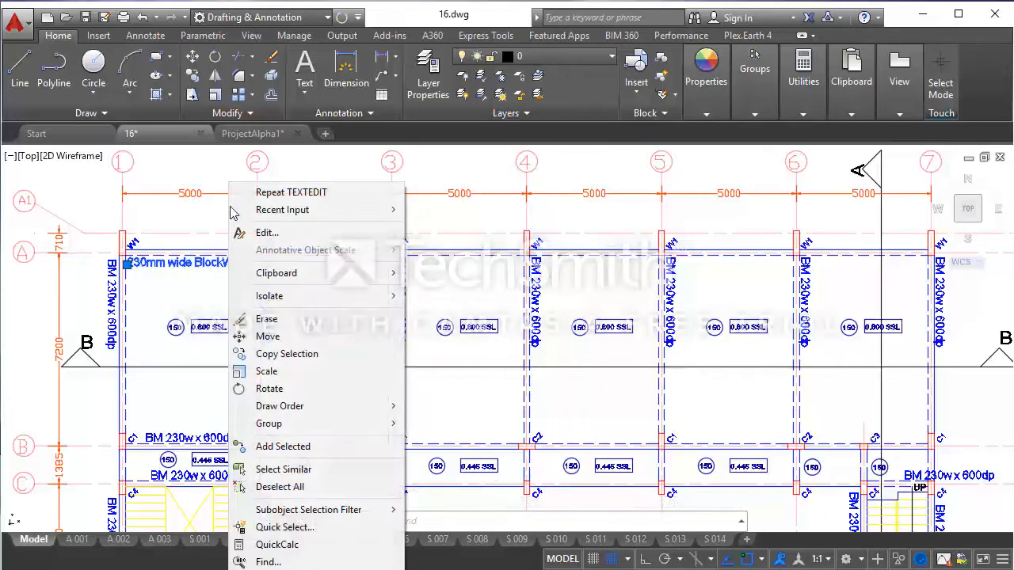
right_click(220, 160)
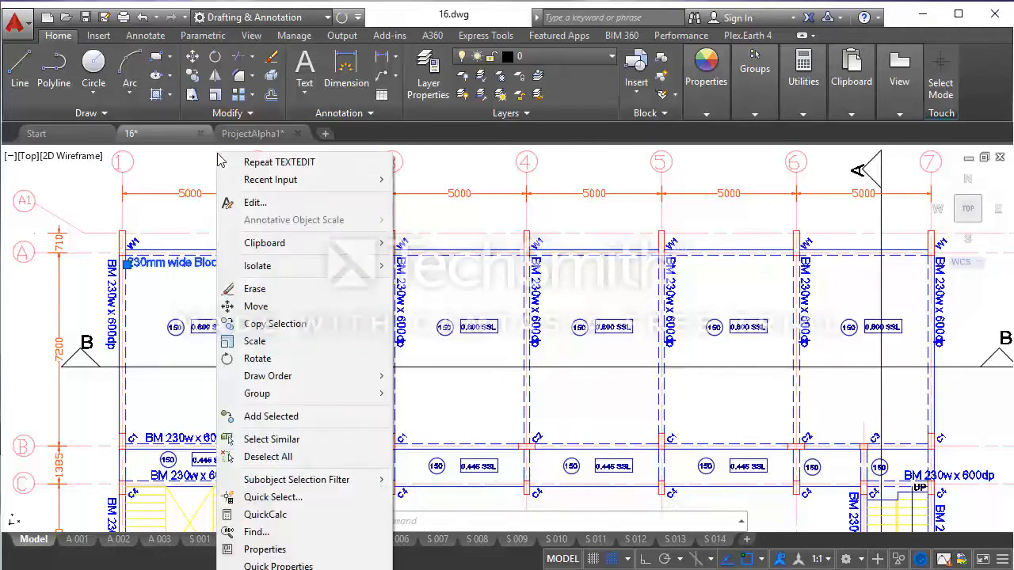
left_click(277, 550)
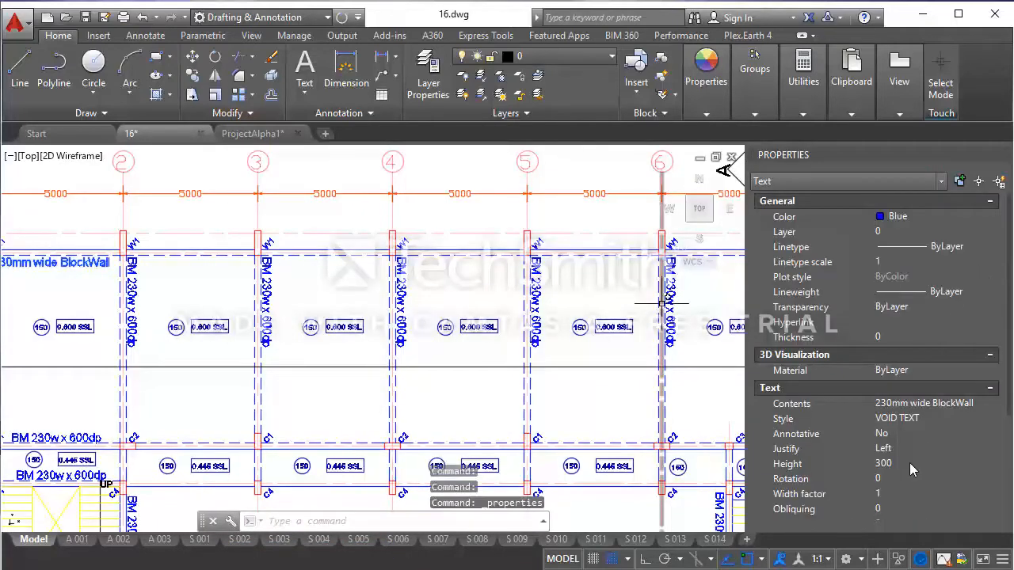
left_click(911, 465)
type("250")
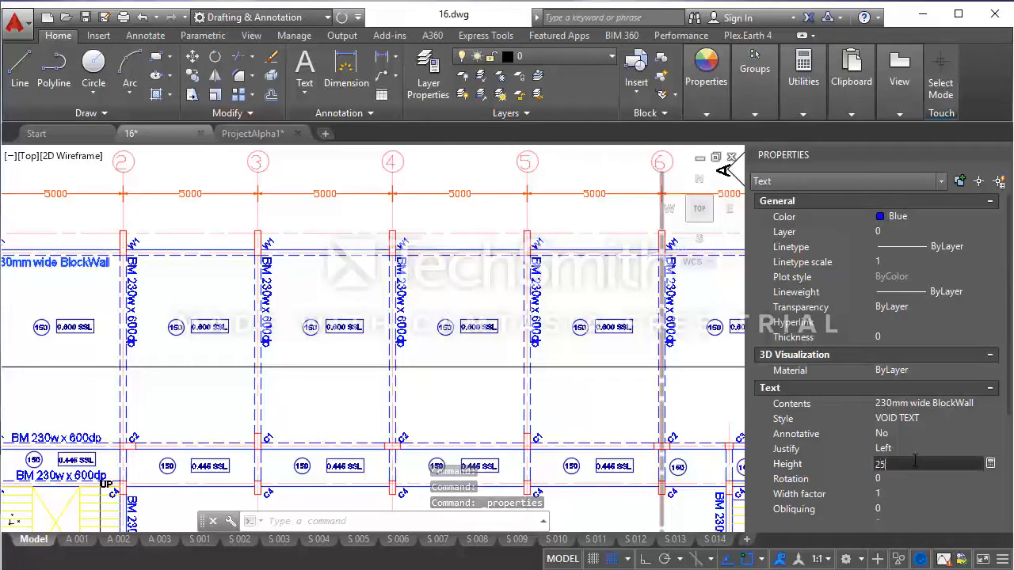
key("Return")
key("Escape")
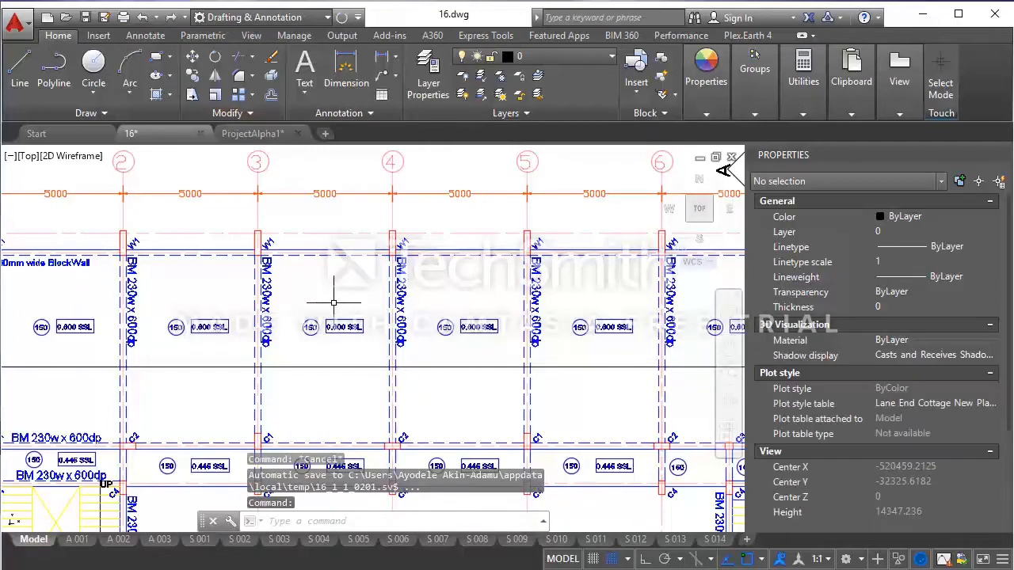
- Delete the three horizontal beam labels along grids B, C and D between grids 1 and 2
scroll(341, 294, "down", 3)
scroll(173, 276, "up", 2)
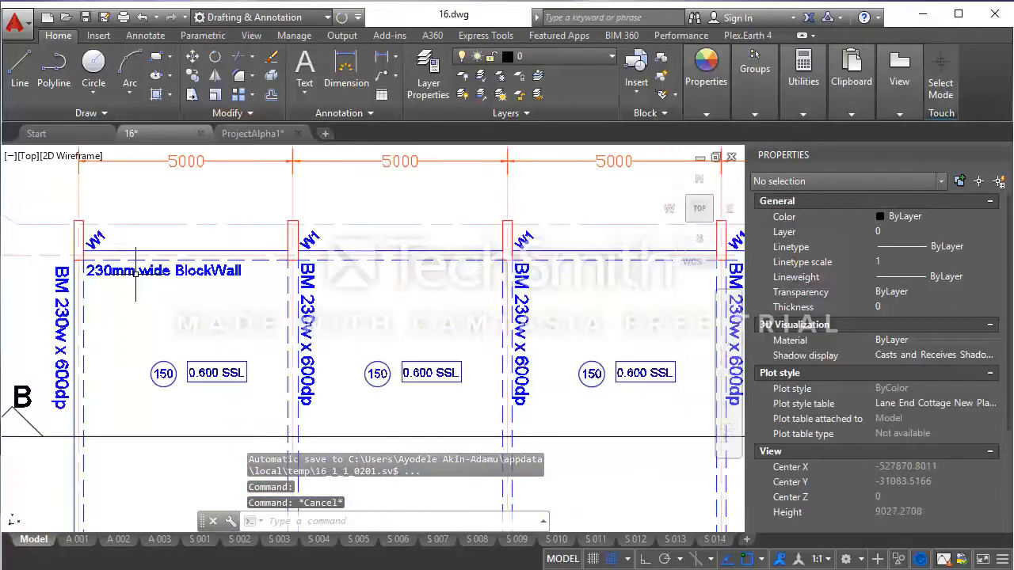
key("Escape")
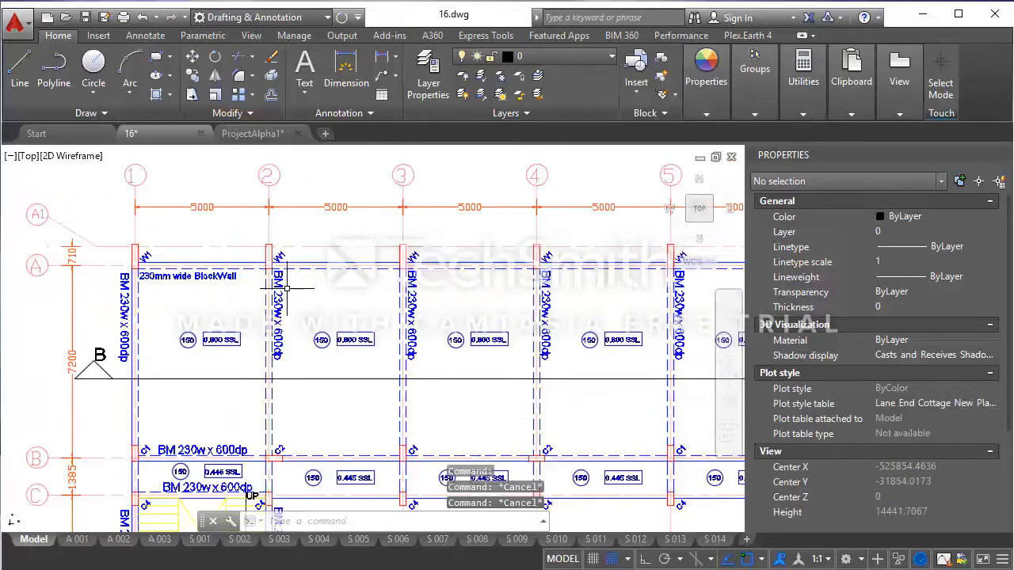
scroll(287, 288, "down", 2)
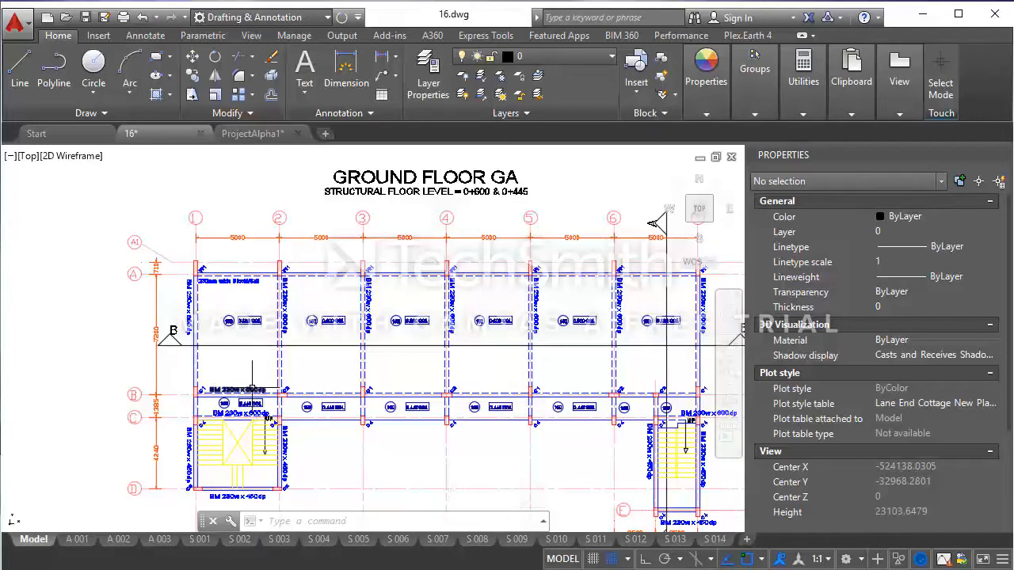
left_click(252, 390)
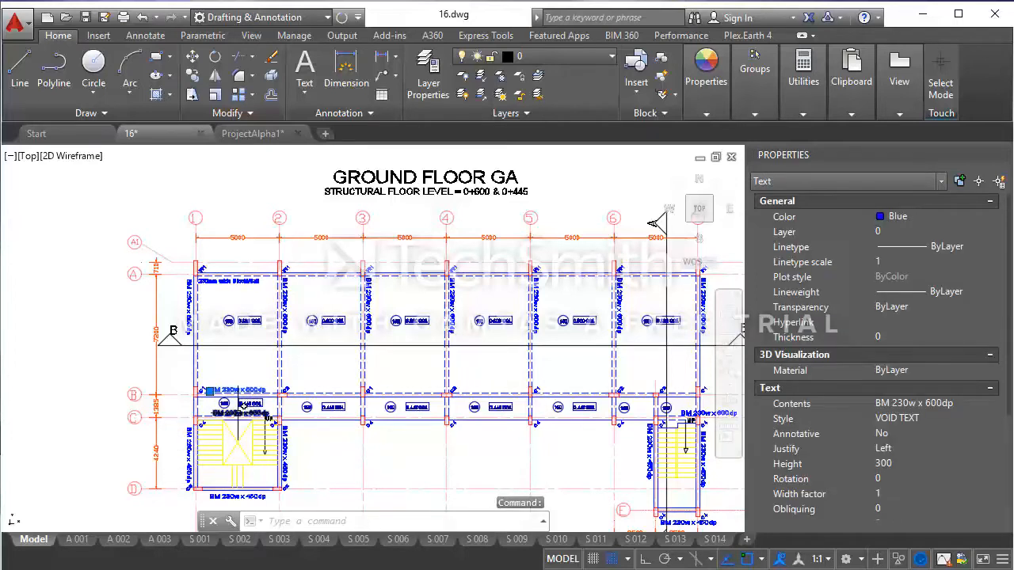
left_click(240, 413)
left_click(225, 496)
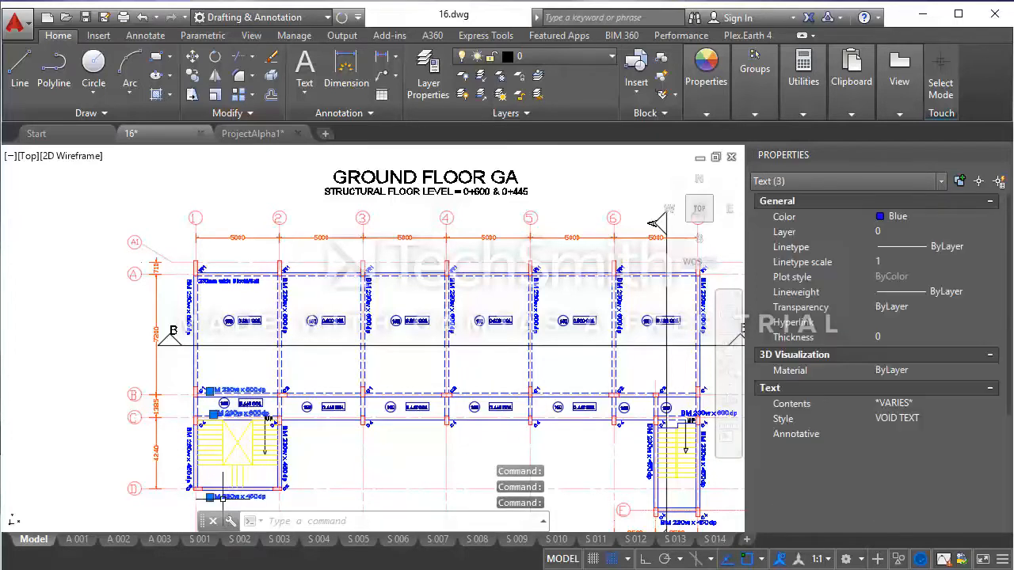
key("Delete")
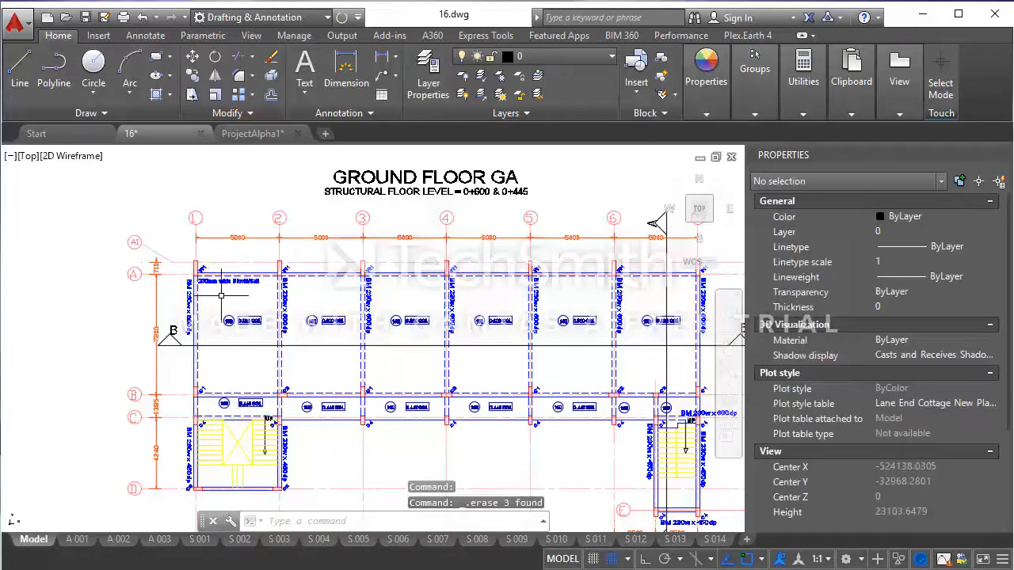
- With Ortho on, copy the 230mm wide BlockWall label from grid A straight down to grid B between grids 1 and 2
left_click(209, 264)
scroll(214, 269, "up", 2)
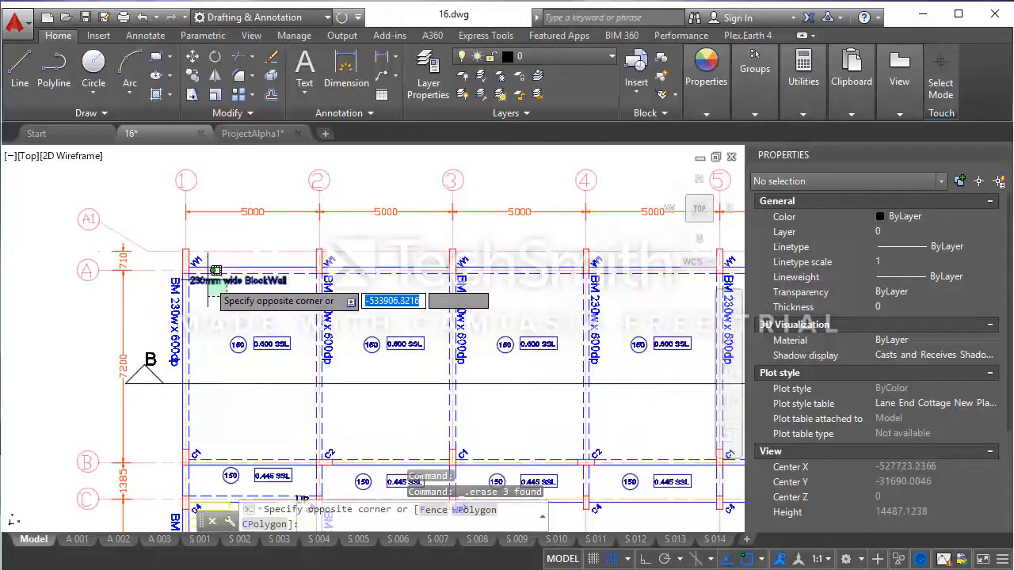
left_click(215, 273)
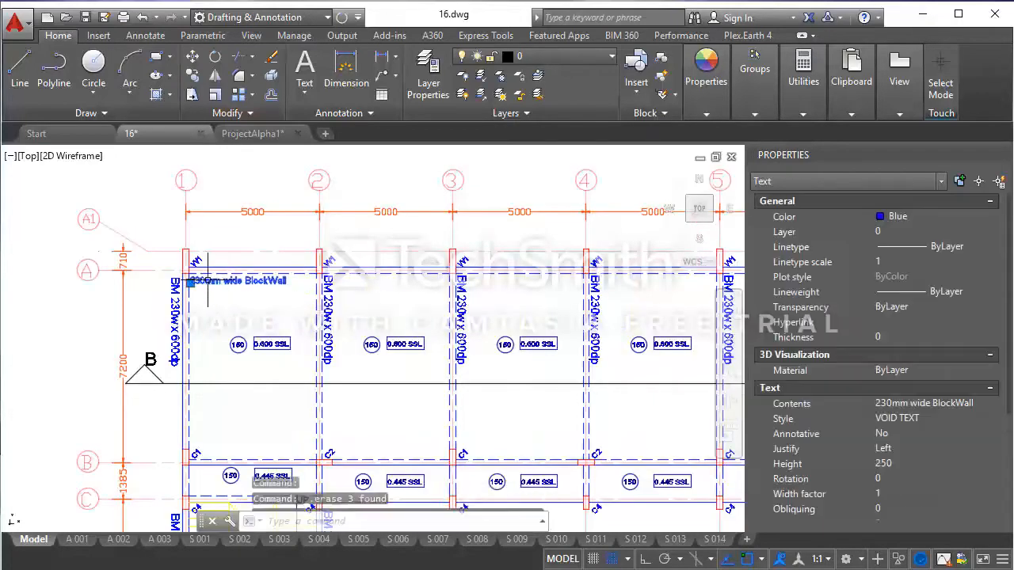
left_click(192, 75)
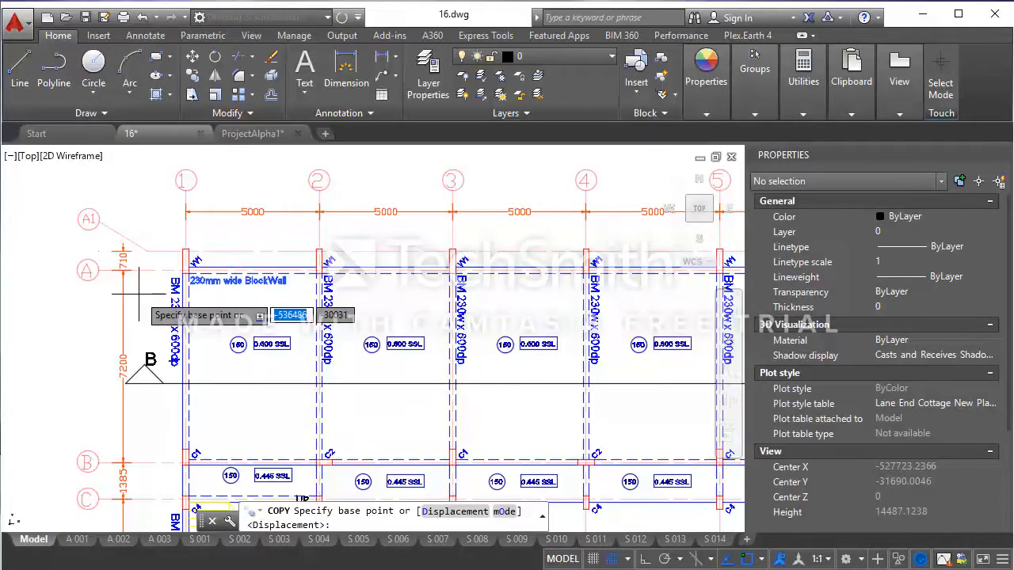
left_click(28, 279)
scroll(43, 268, "down", 2)
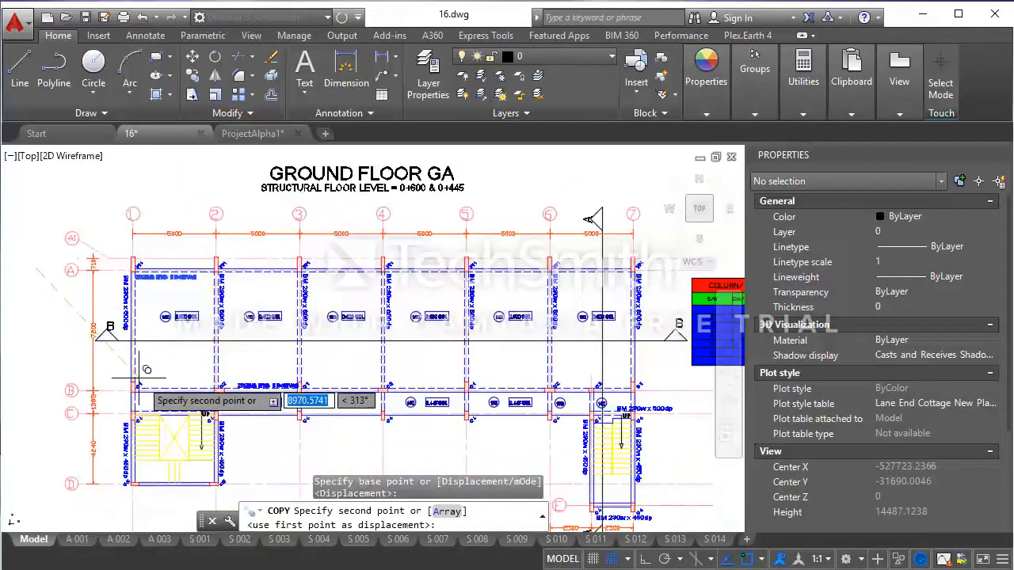
left_click(646, 561)
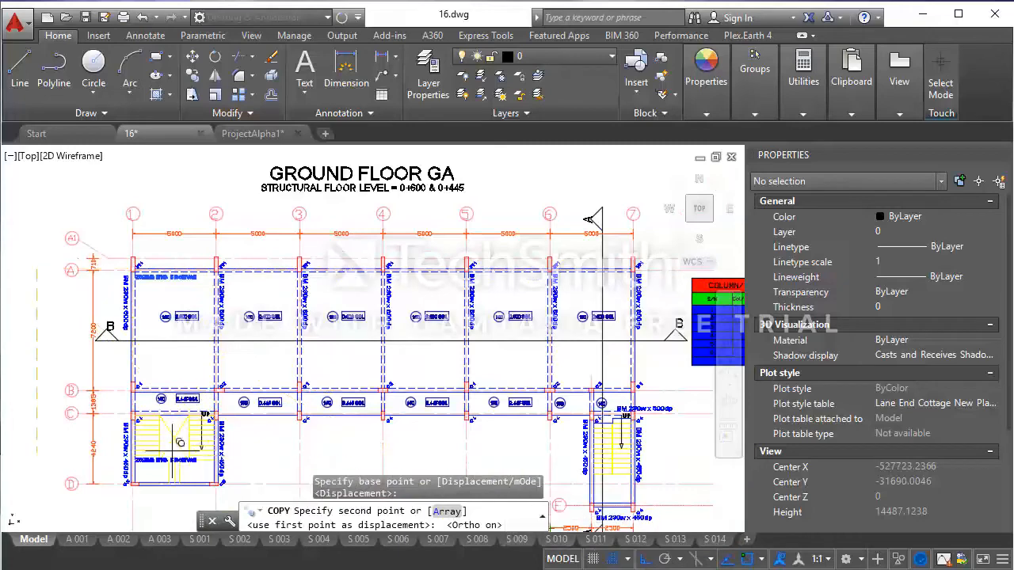
middle_click_drag(135, 410, 263, 382)
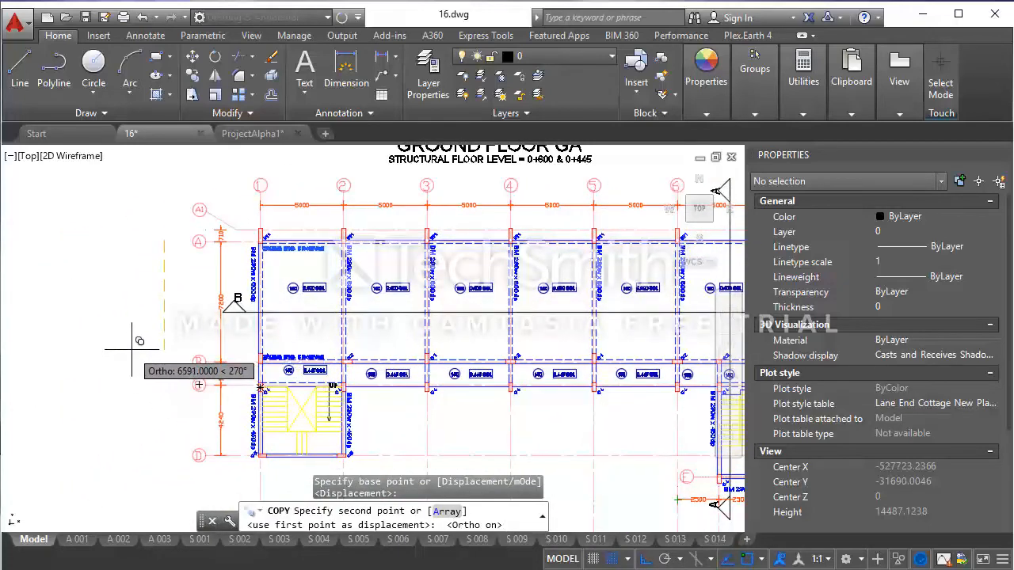
scroll(126, 351, "up", 2)
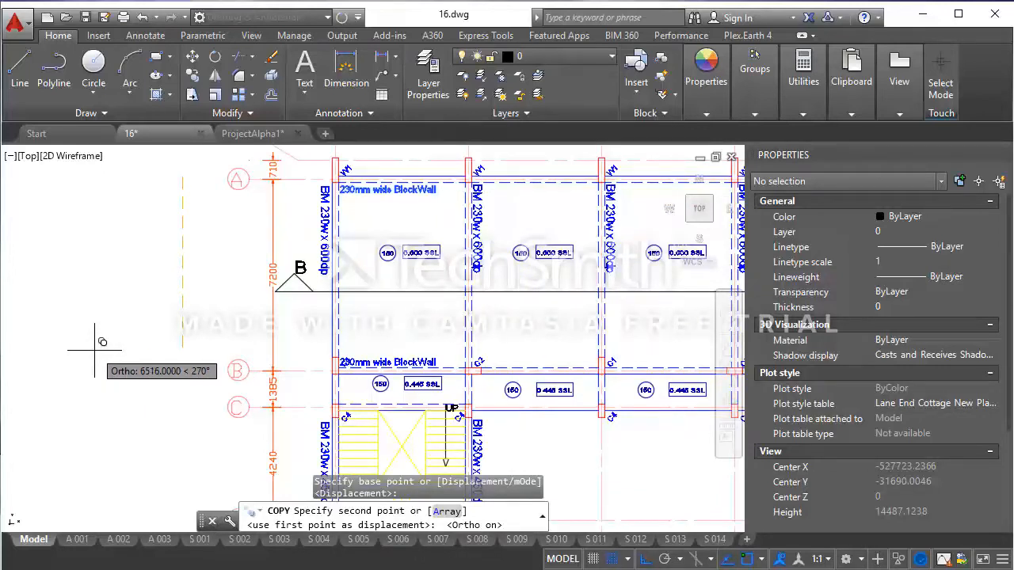
left_click(92, 374)
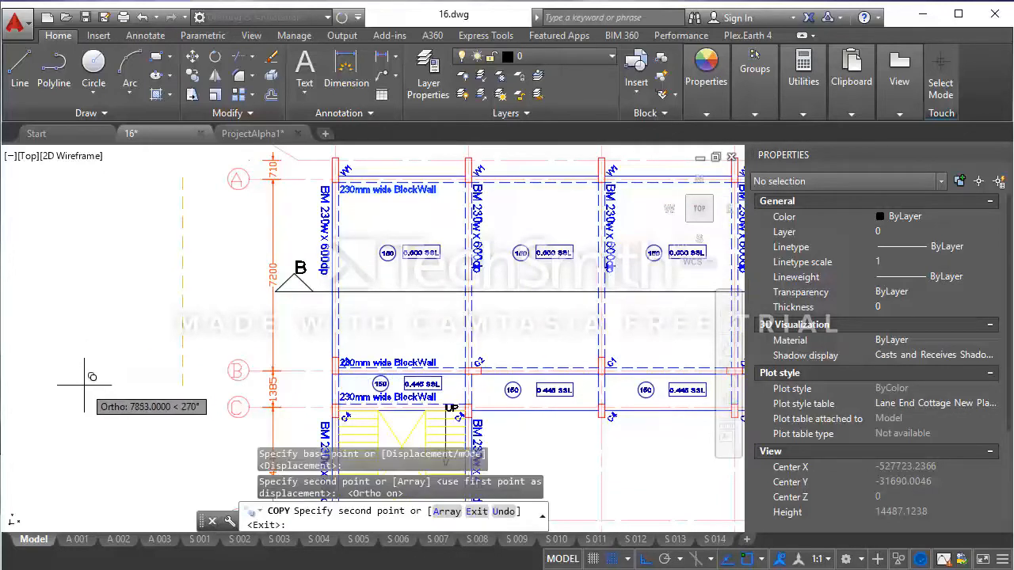
- Place further copies of the BlockWall label along grids C and D between grids 1 and 2, and end the copying
scroll(90, 373, "down", 4)
scroll(66, 399, "up", 2)
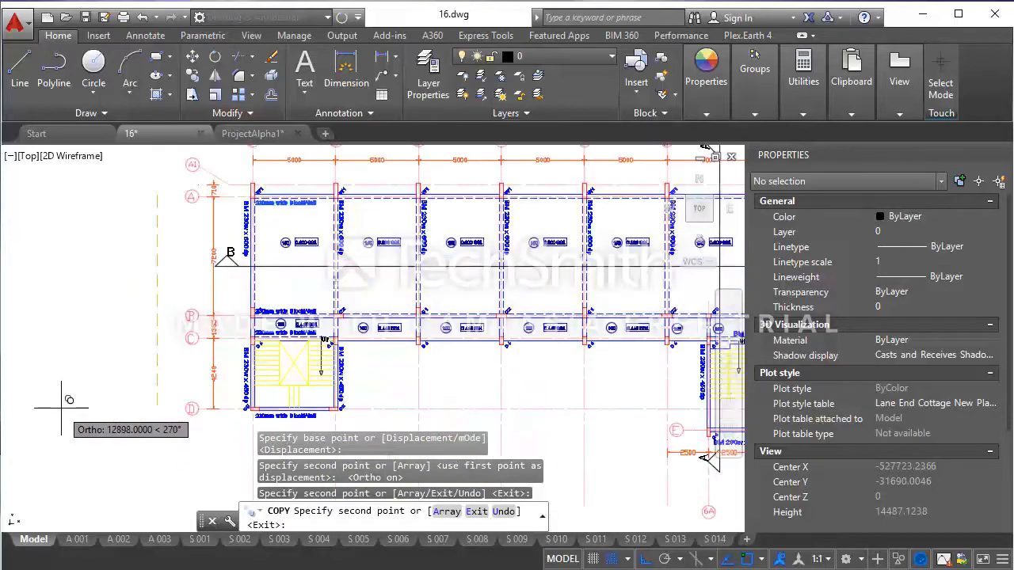
scroll(69, 400, "up", 5)
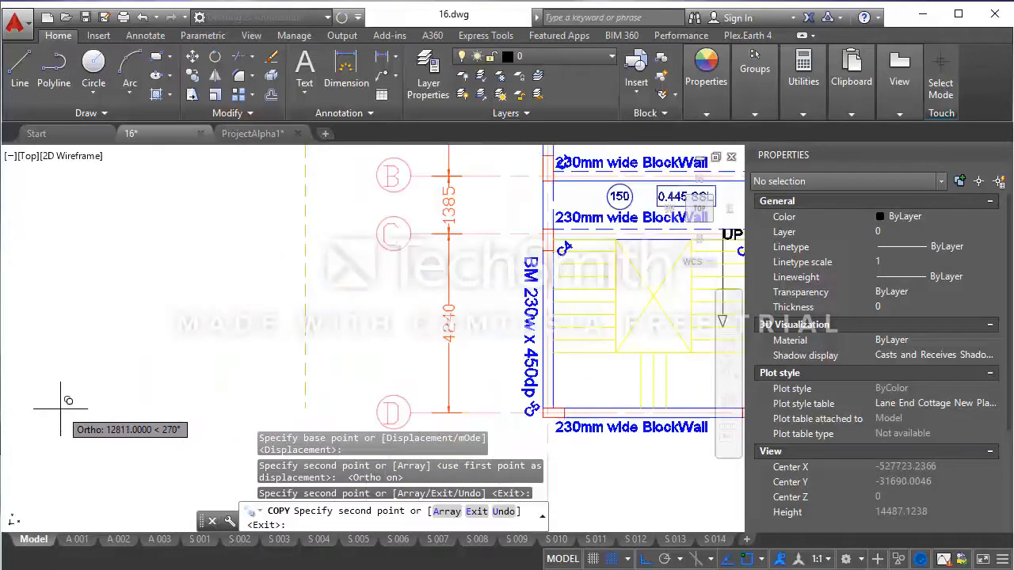
scroll(68, 402, "down", 5)
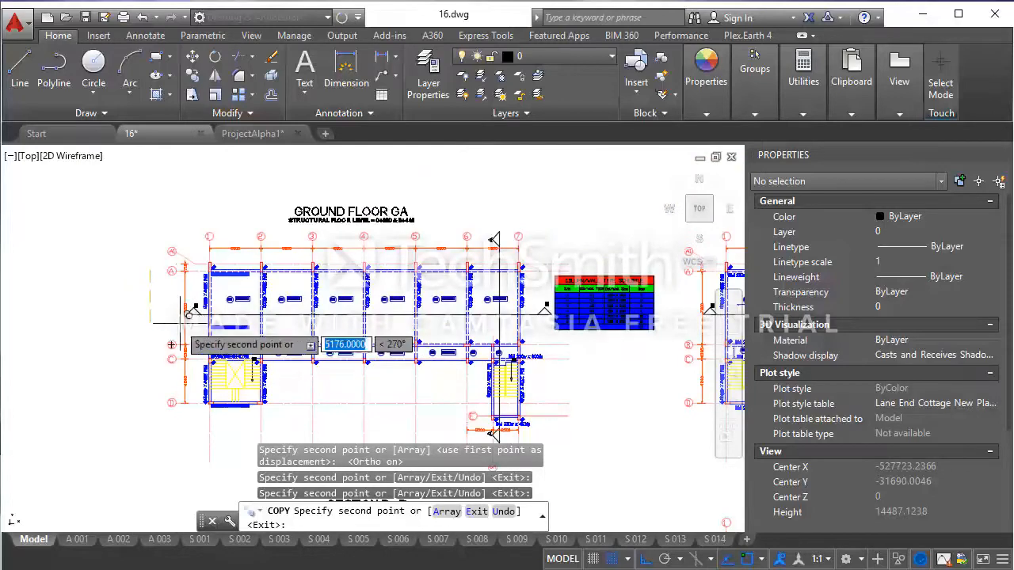
key("Escape")
- Move the BlockWall label along grid B horizontally toward grid 2 so it clears the C1 column label
scroll(237, 333, "up", 5)
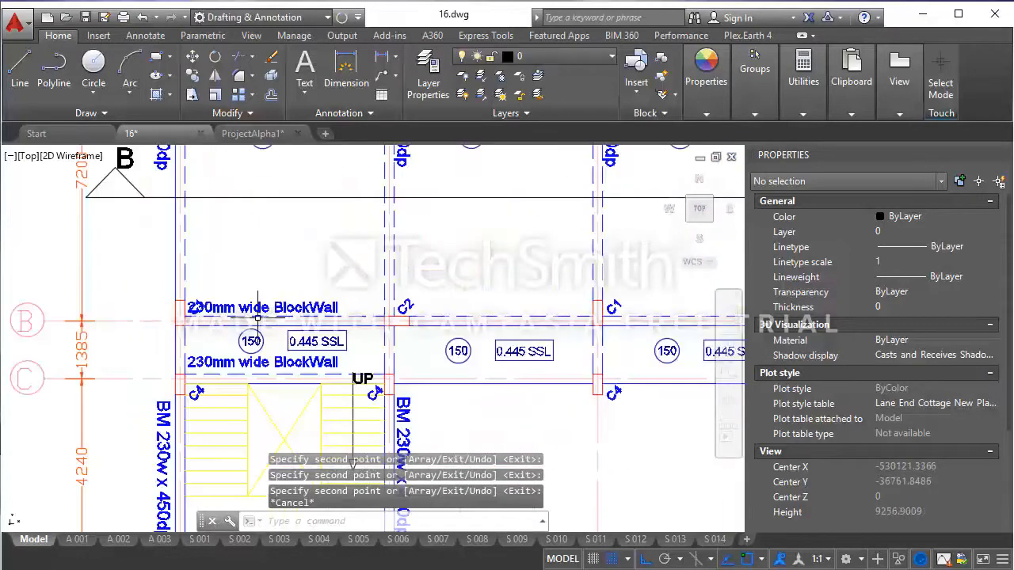
scroll(238, 315, "up", 4)
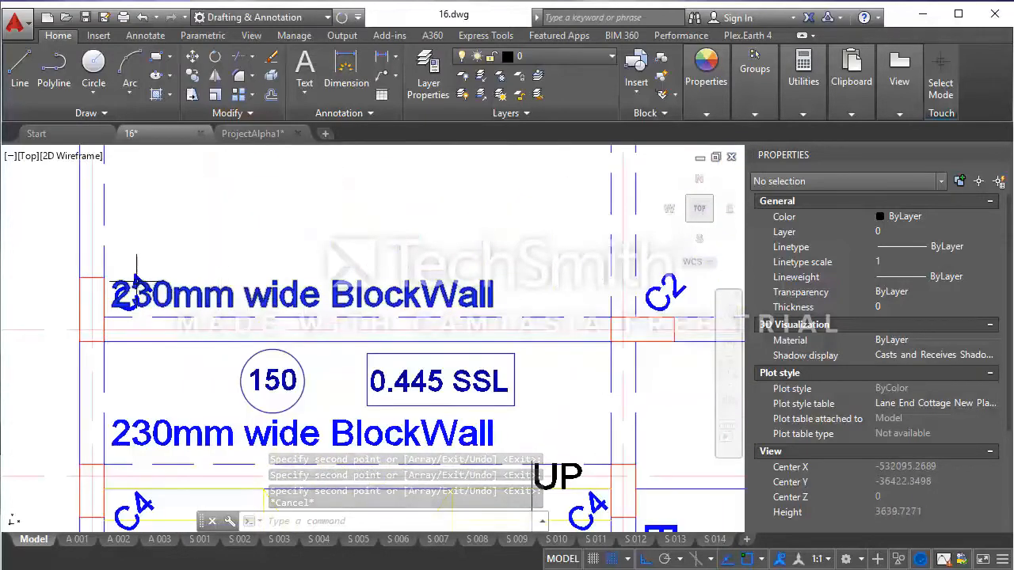
left_click(511, 284)
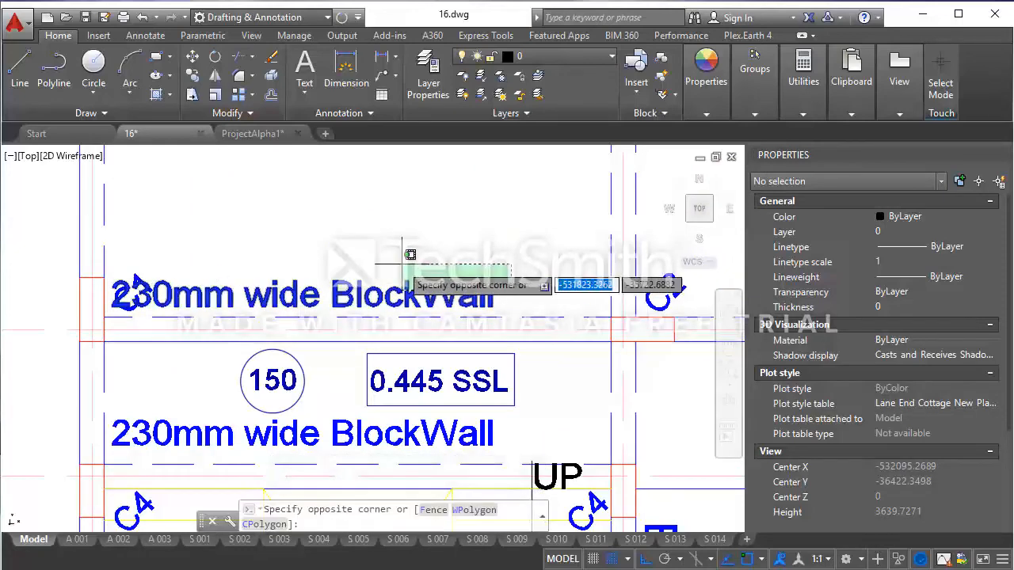
left_click(411, 255)
left_click(191, 56)
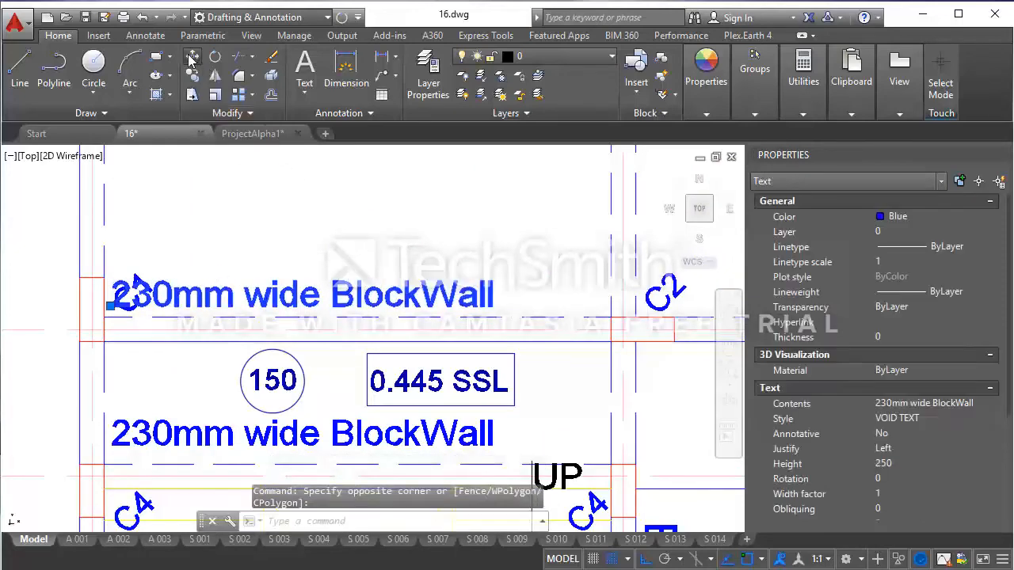
left_click(265, 223)
left_click(318, 231)
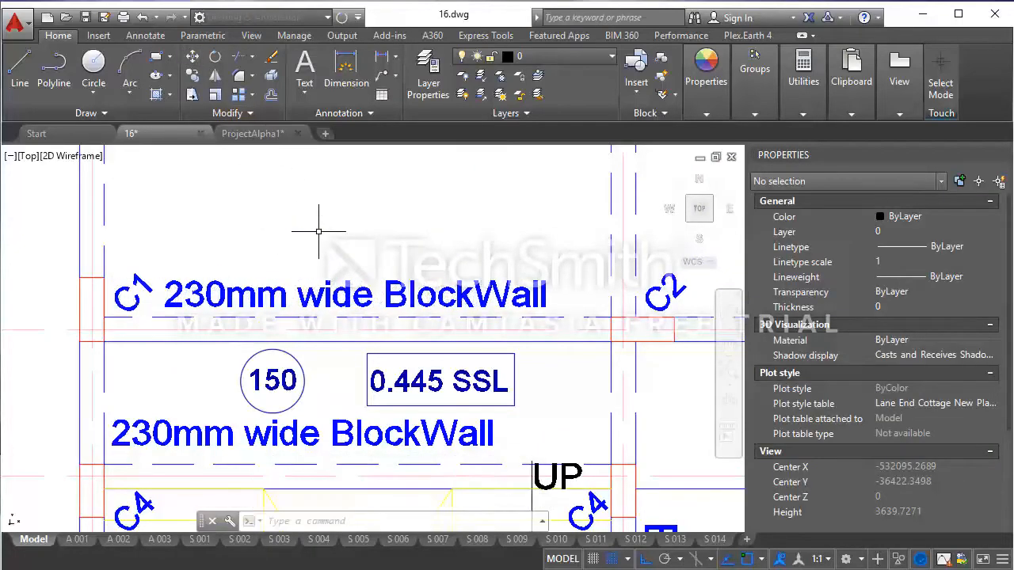
key("Escape")
scroll(318, 226, "down", 4)
scroll(333, 306, "down", 5)
mouse_move(332, 306)
middle_mouse_down()
mouse_move(321, 363)
mouse_move(292, 376)
middle_mouse_up()
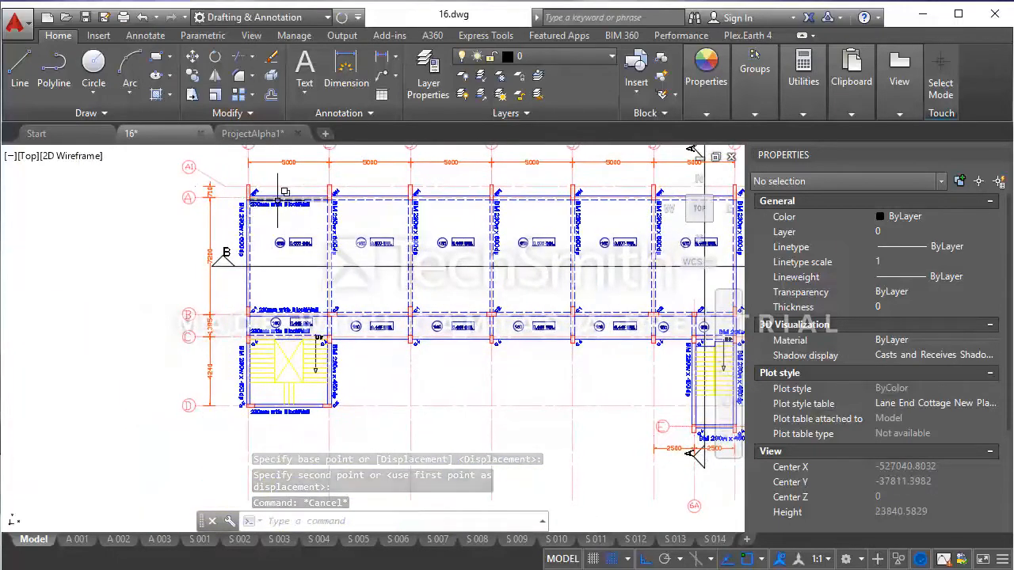
- Change the vertical beam label along grid 1 between grids A and B to read 230mm Wide BlockWall
scroll(282, 193, "up", 3)
scroll(265, 206, "down", 6)
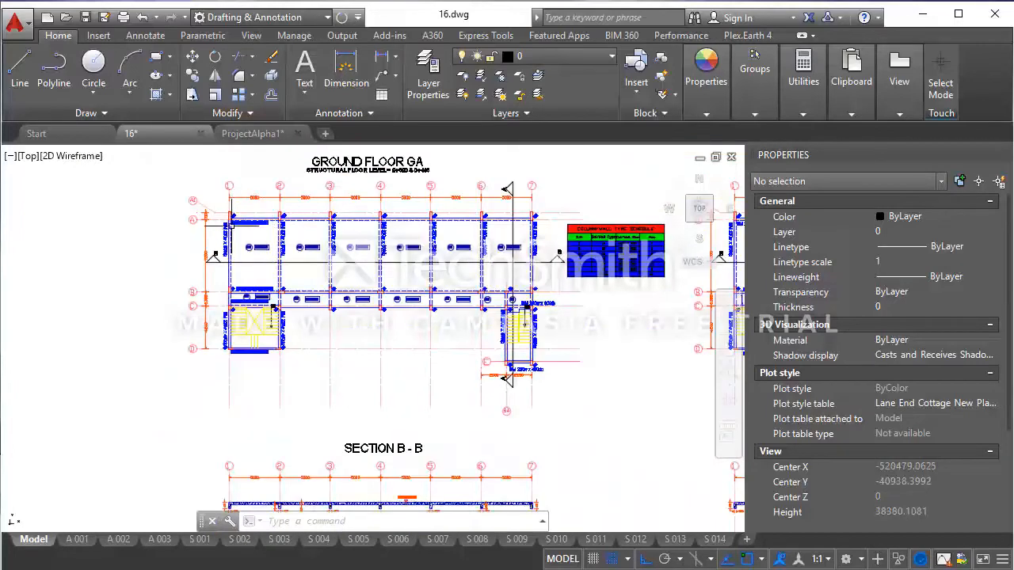
scroll(226, 238, "up", 6)
left_click(224, 174)
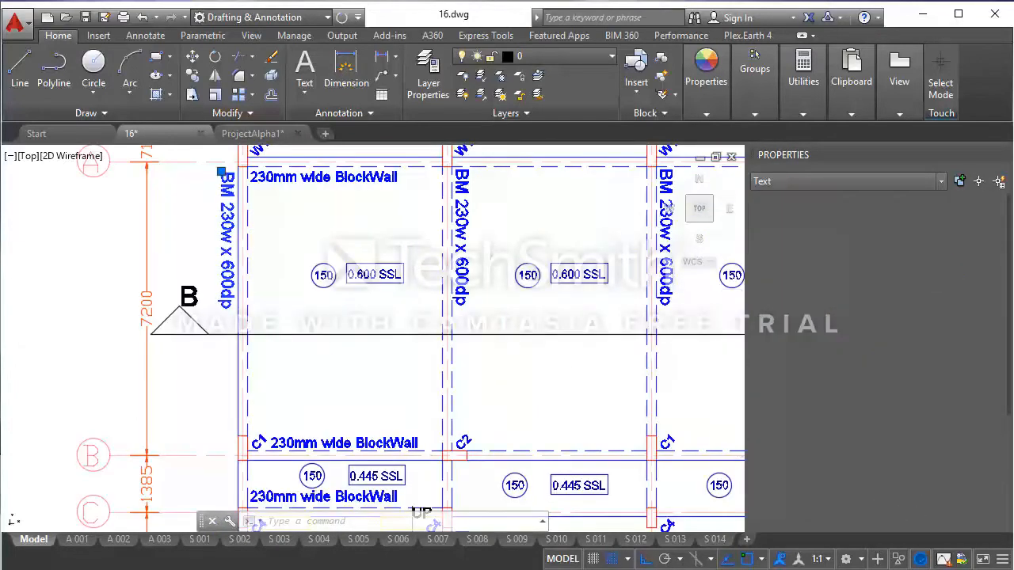
double_click(224, 173)
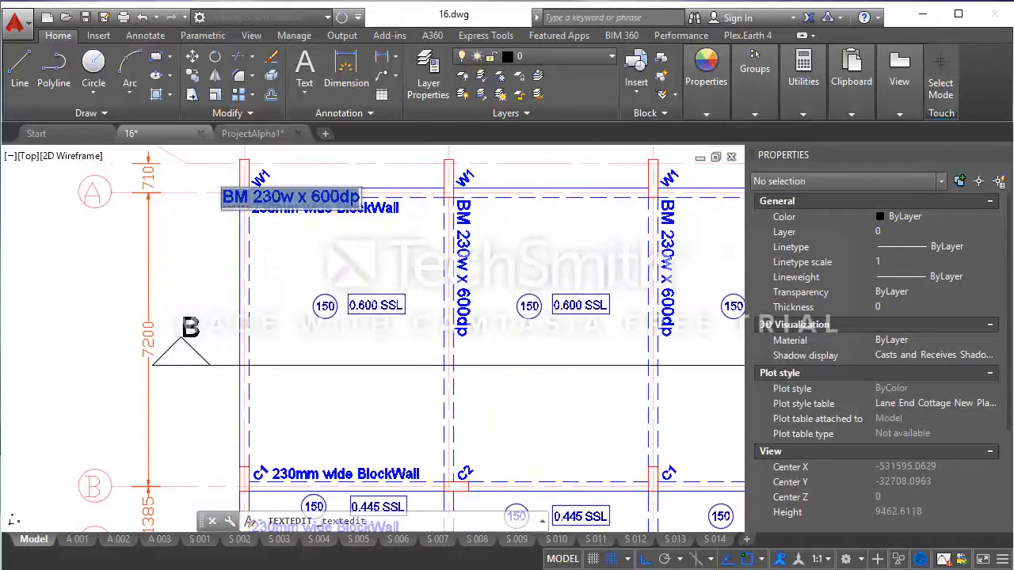
type("2")
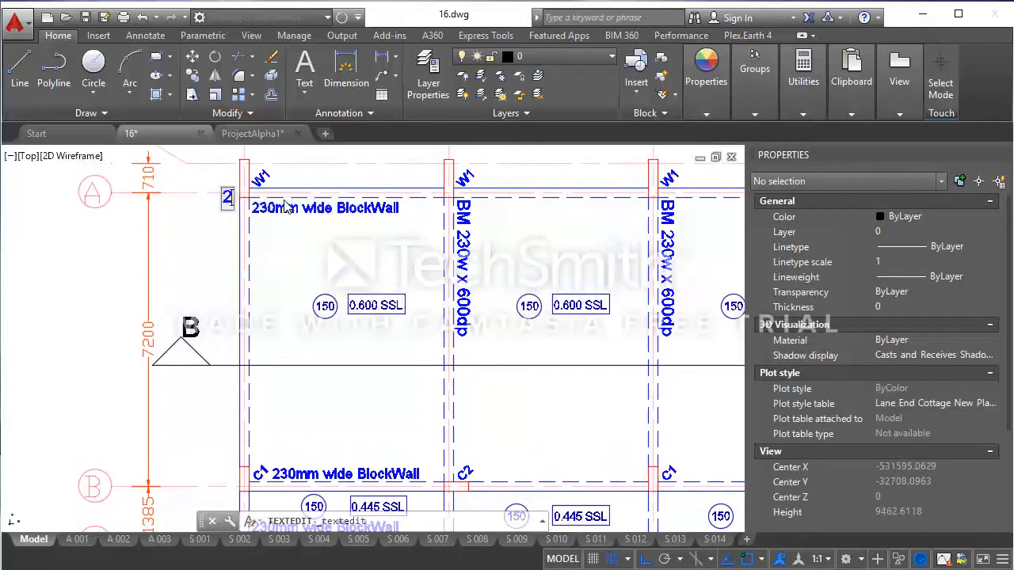
type("30mm")
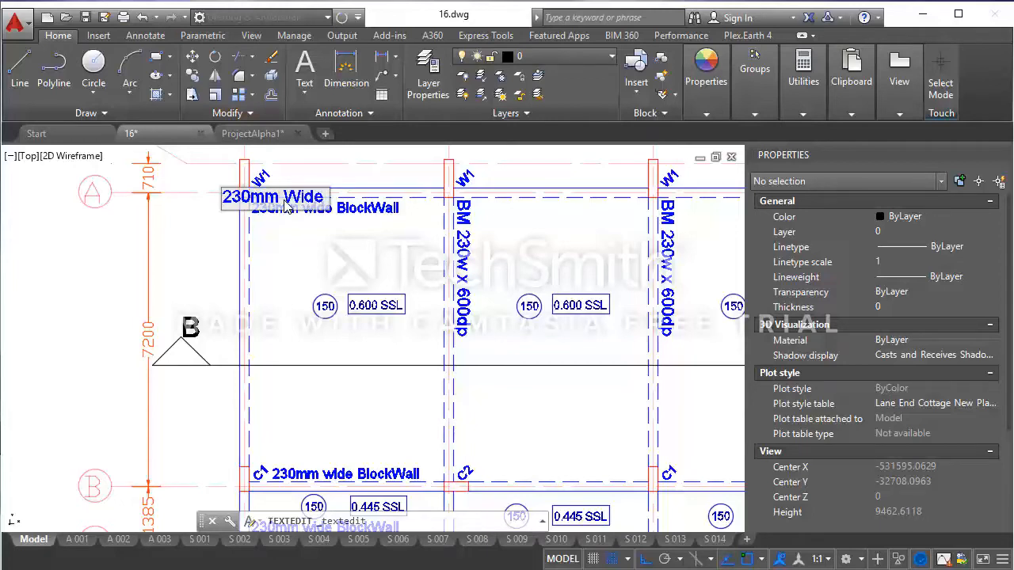
type("Wide Block")
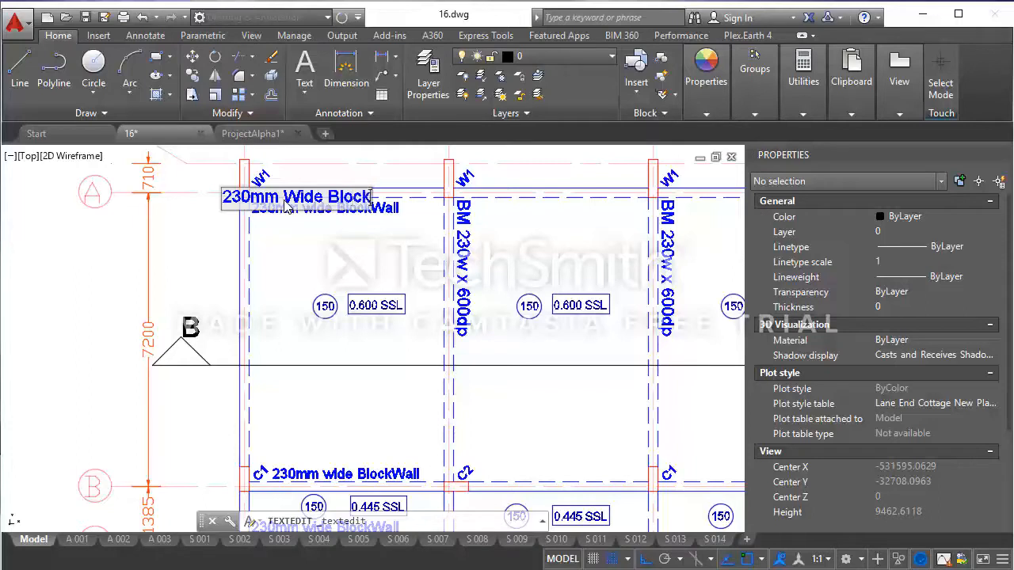
type("Wall")
key("Return")
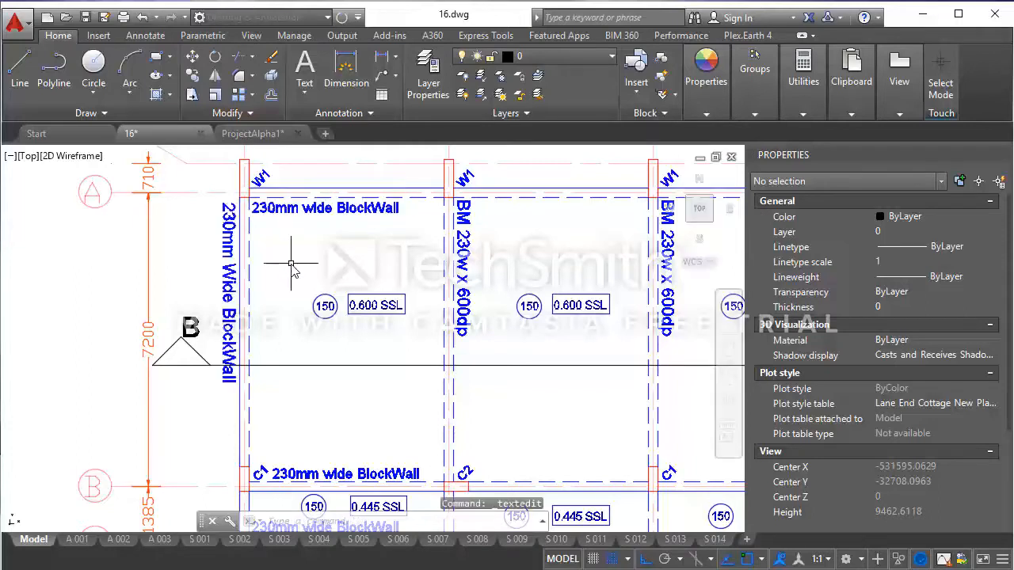
- Set the text height of the vertical BlockWall label along grid 1 to 250 and close the Properties palette
left_click(302, 212)
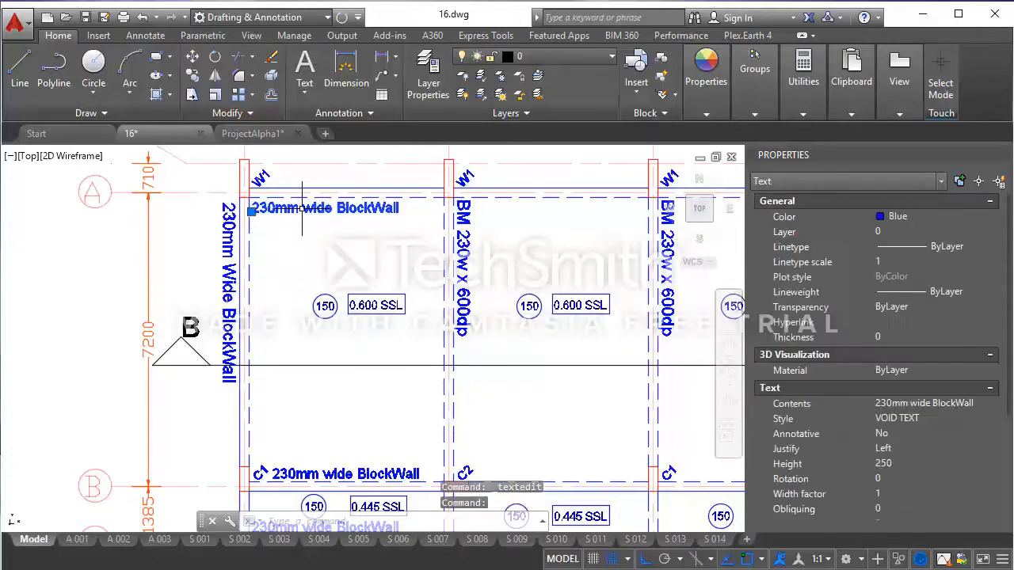
key("Escape")
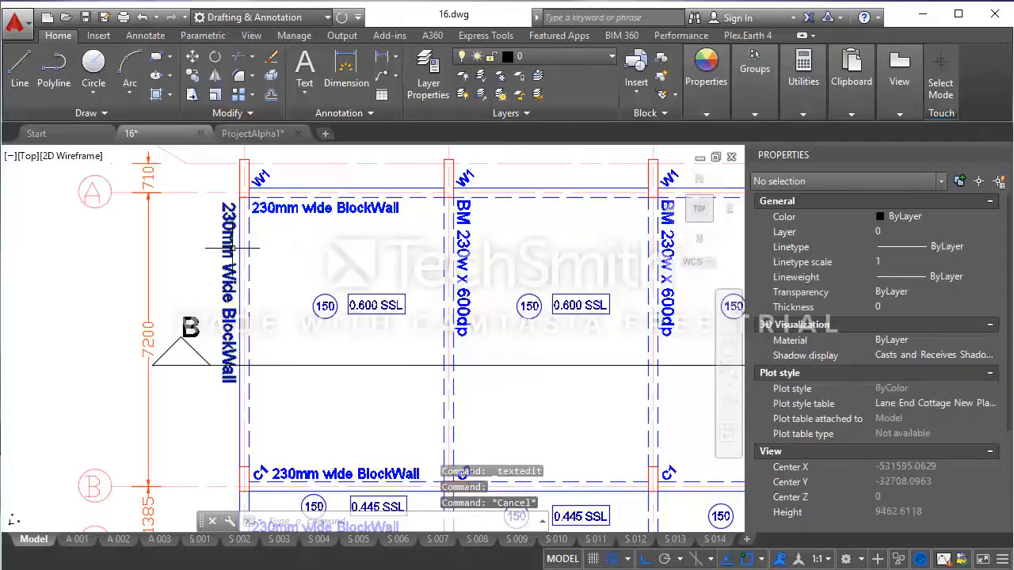
left_click(230, 252)
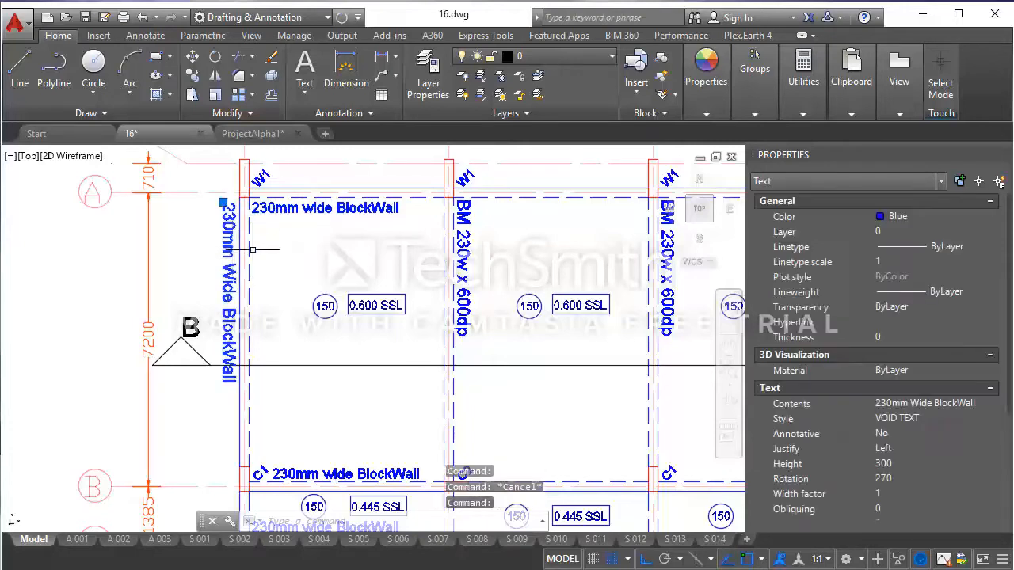
left_click(896, 464)
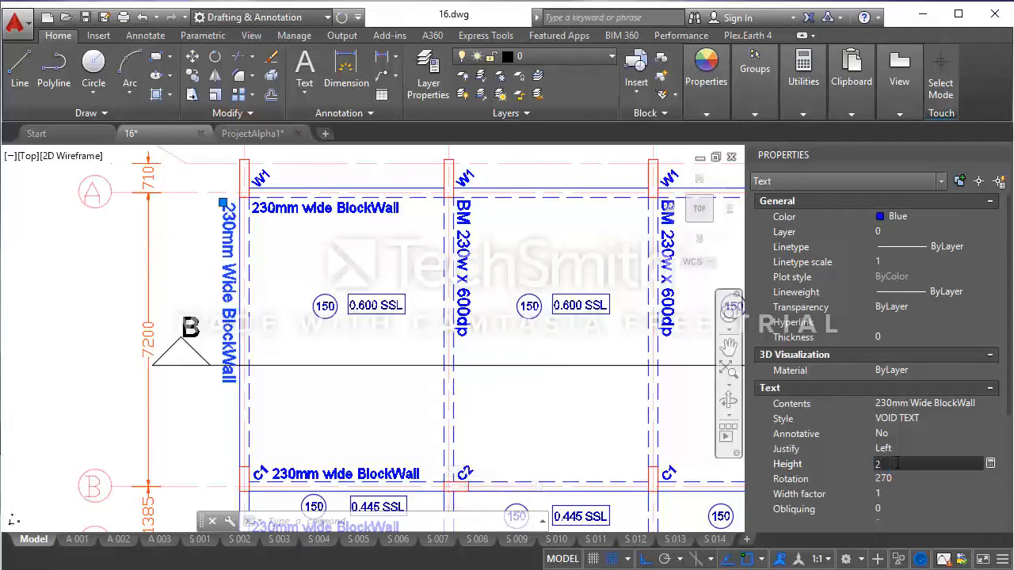
type("250")
key("Tab")
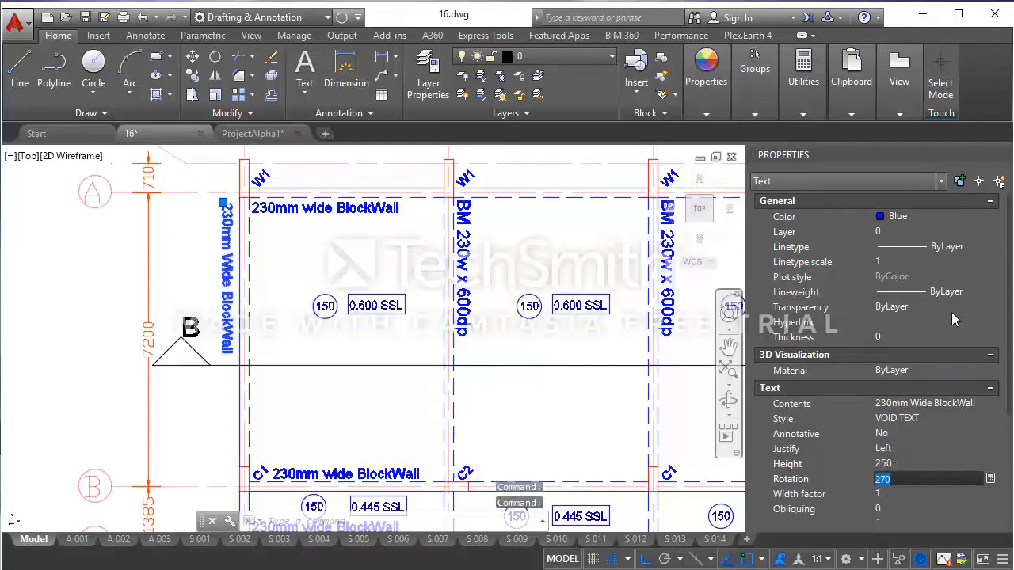
left_click(1002, 156)
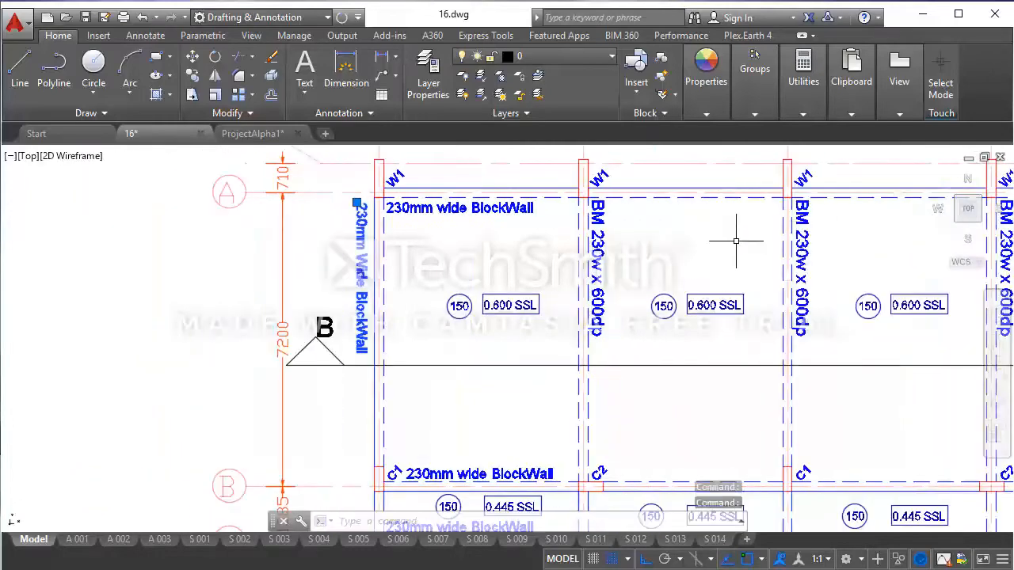
key("Escape")
- Delete the six vertical BM 230w x 600dp labels along grids 2 to 7 between grids A and B
scroll(386, 258, "down", 4)
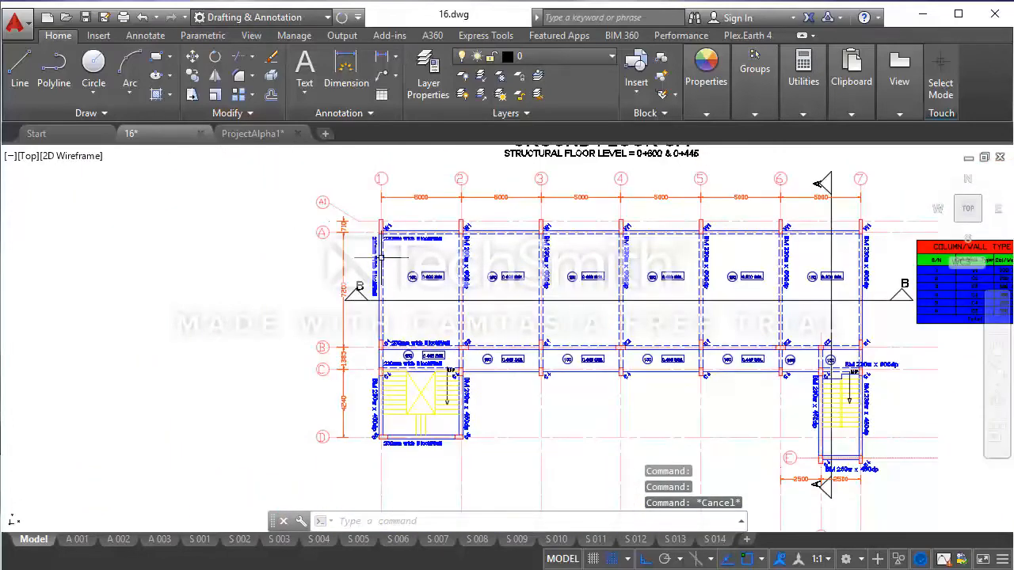
scroll(413, 285, "up", 4)
scroll(412, 285, "down", 4)
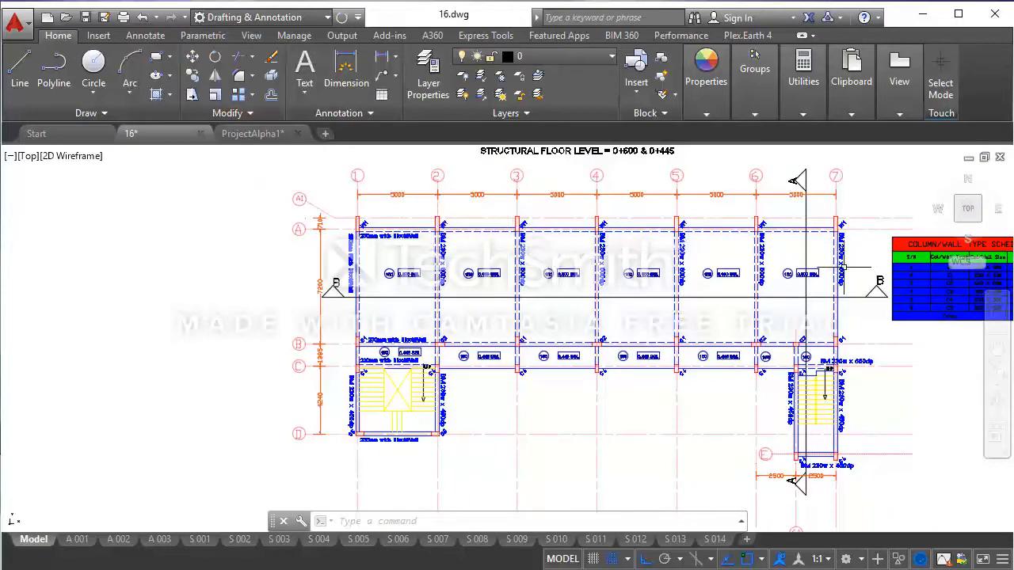
scroll(402, 261, "up", 2)
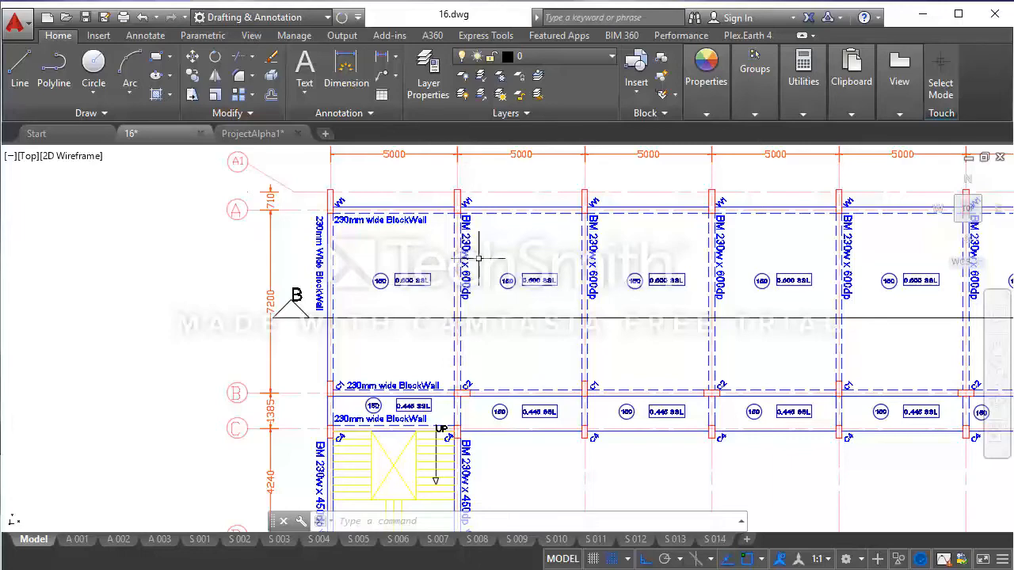
scroll(480, 257, "down", 3)
scroll(475, 264, "up", 3)
middle_click_drag(475, 264, 362, 252)
left_click(321, 210)
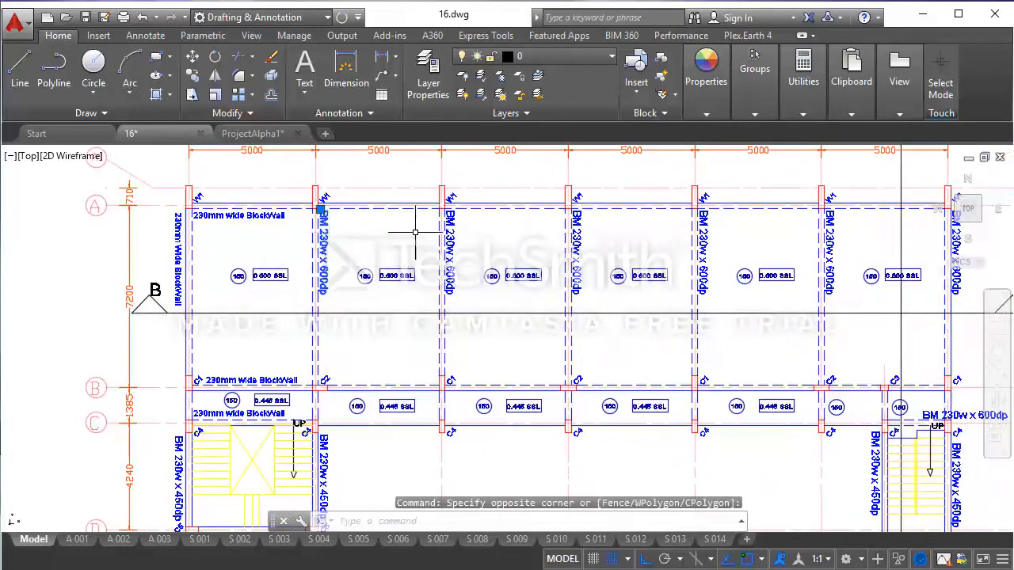
left_click(451, 226)
left_click(577, 226)
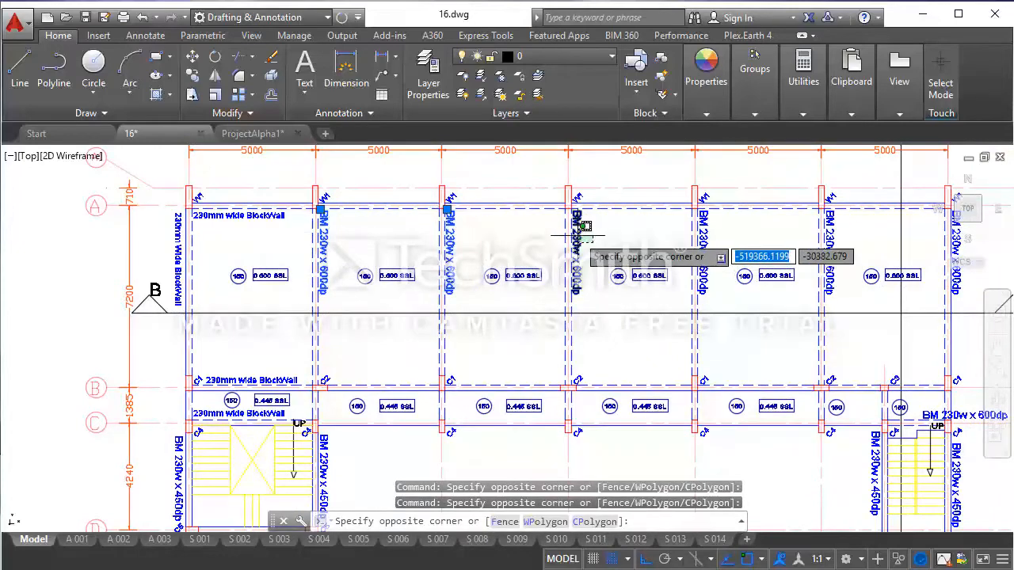
left_click(578, 225)
left_click(709, 239)
left_click(704, 242)
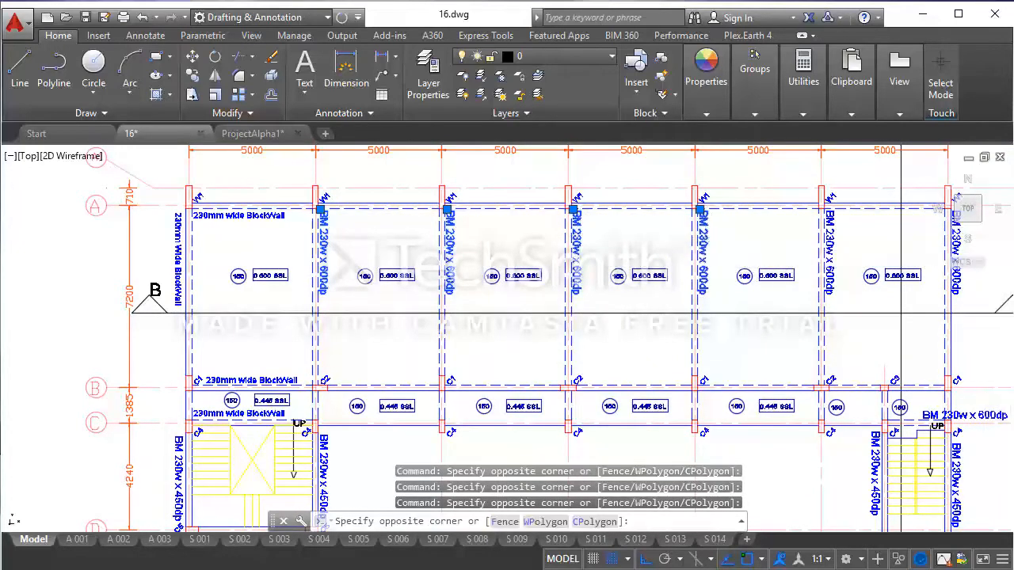
left_click(846, 252)
left_click(832, 244)
middle_click_drag(942, 269, 815, 250)
left_click(832, 229)
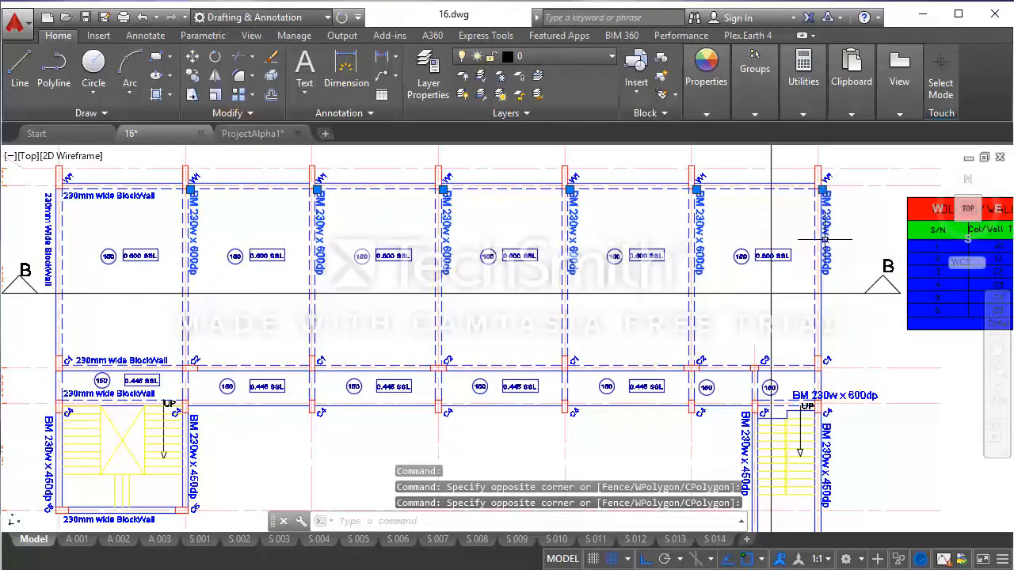
key("Delete")
- Copy the vertical BlockWall label from grid 1 to grids 2 and 3, using the wall corner at grid A as base point
middle_click_drag(141, 212, 301, 280)
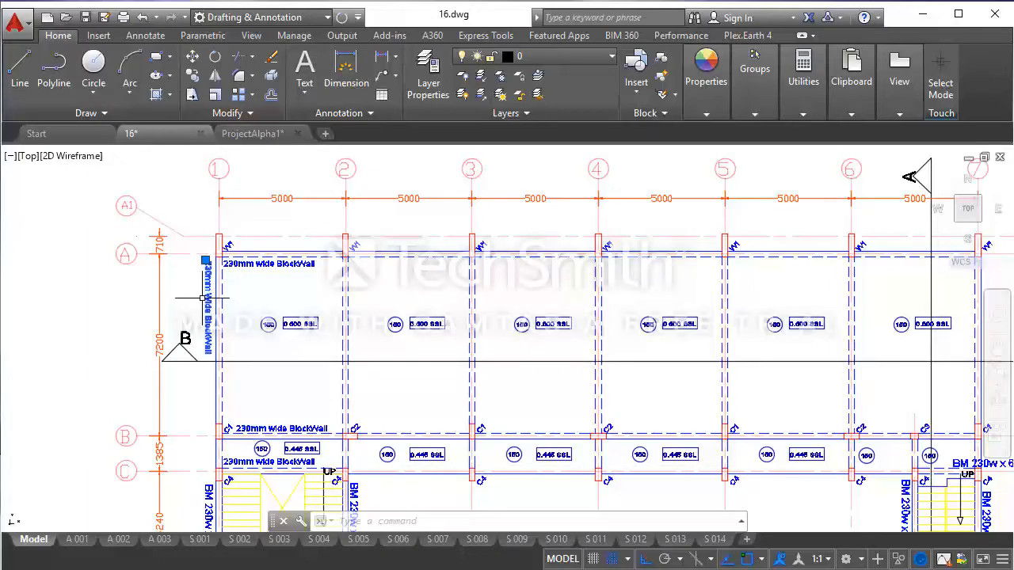
left_click(191, 76)
scroll(214, 253, "up", 4)
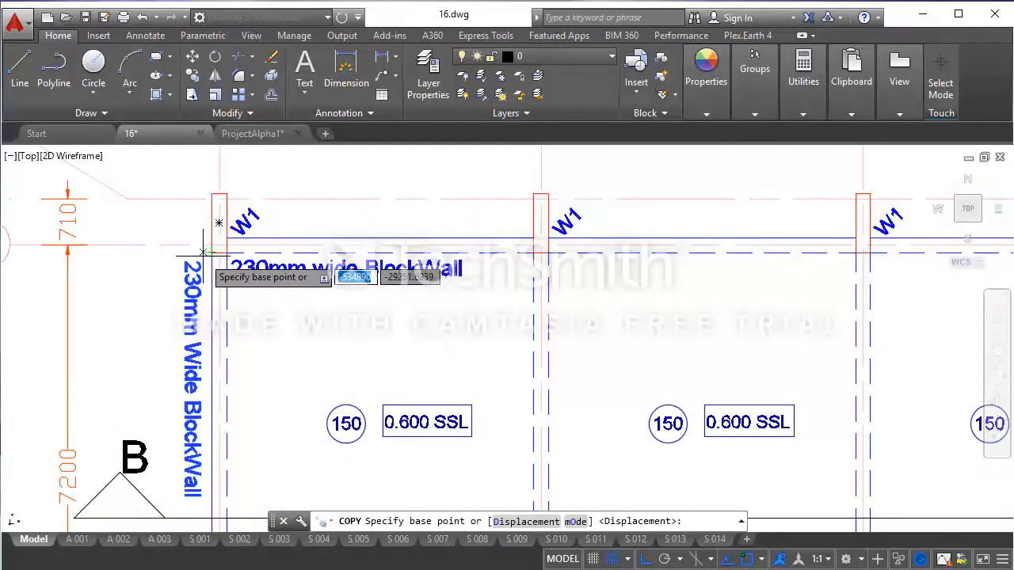
left_click(212, 252)
left_click(533, 252)
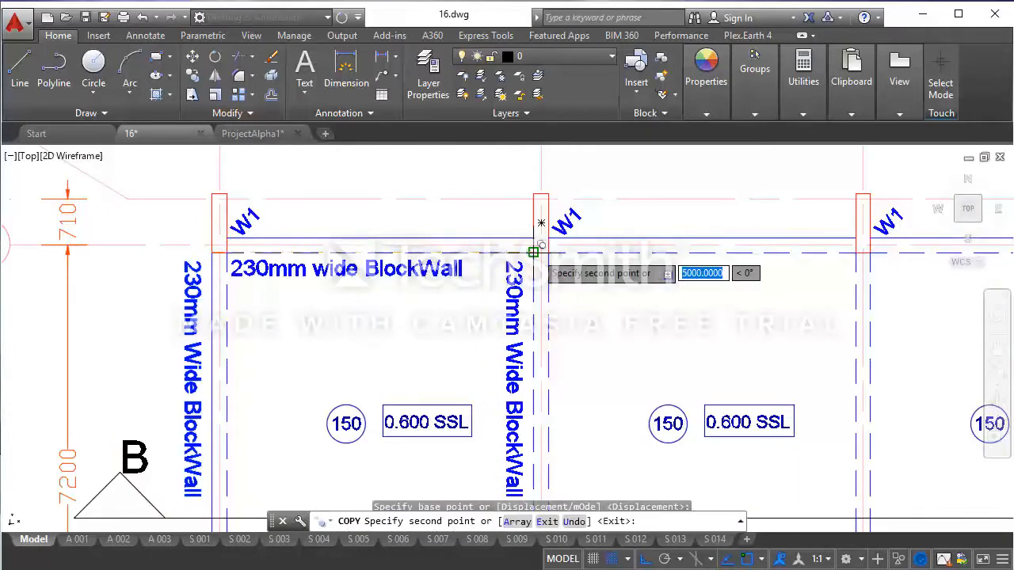
scroll(356, 253, "down", 4)
scroll(398, 250, "up", 5)
left_click(550, 249)
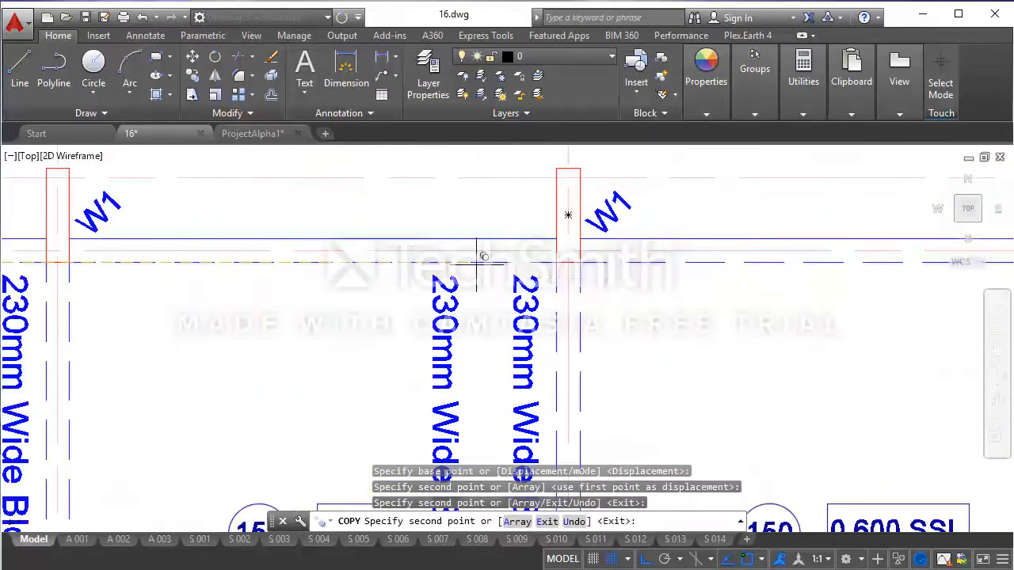
- Place further copies of the vertical BlockWall label at grids 4, 5, 6 and 7, and end the copying
scroll(551, 249, "down", 4)
scroll(690, 252, "up", 3)
scroll(499, 248, "down", 3)
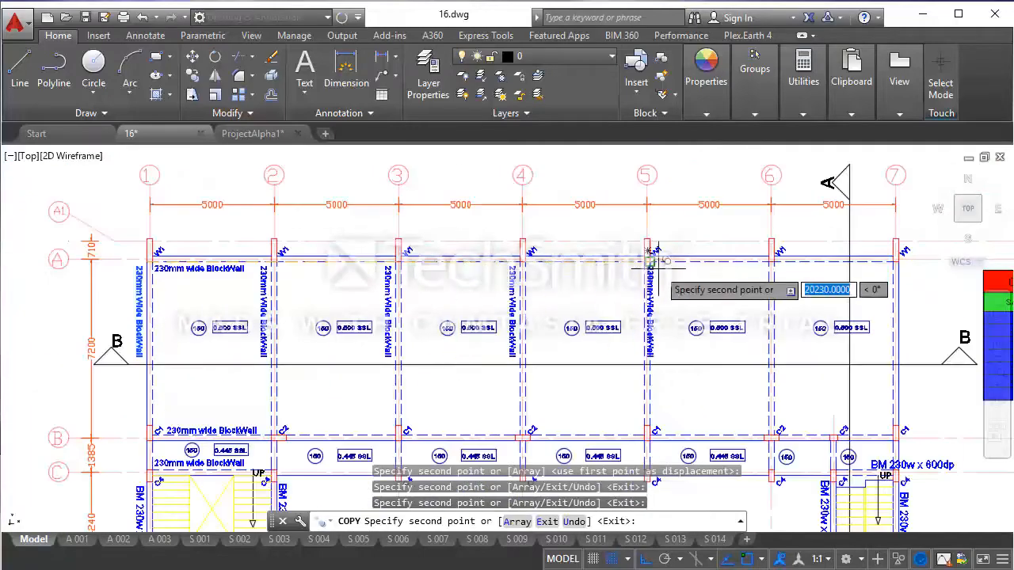
scroll(610, 238, "up", 3)
left_click(613, 236)
scroll(444, 218, "down", 3)
scroll(564, 216, "up", 6)
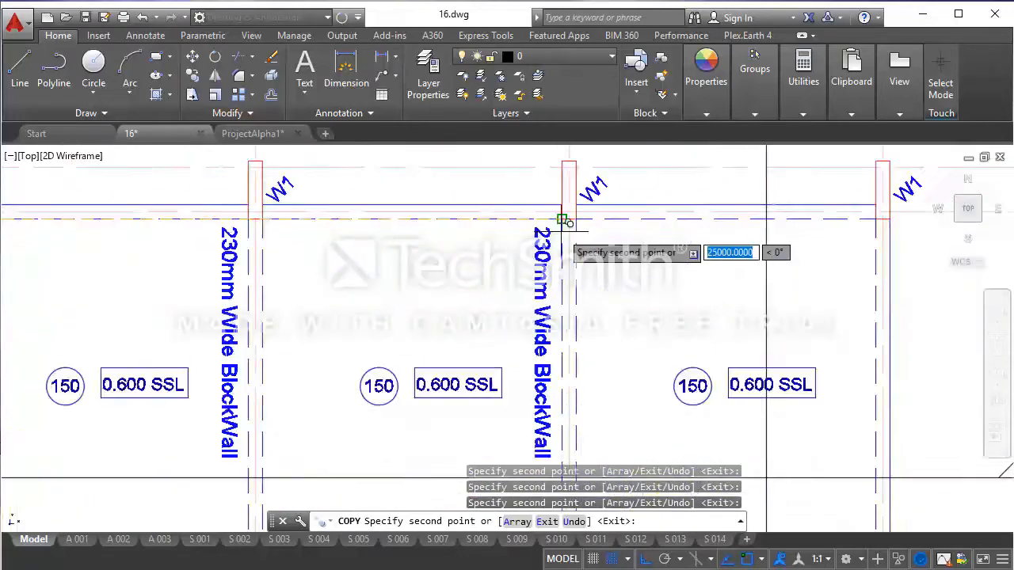
scroll(475, 222, "down", 4)
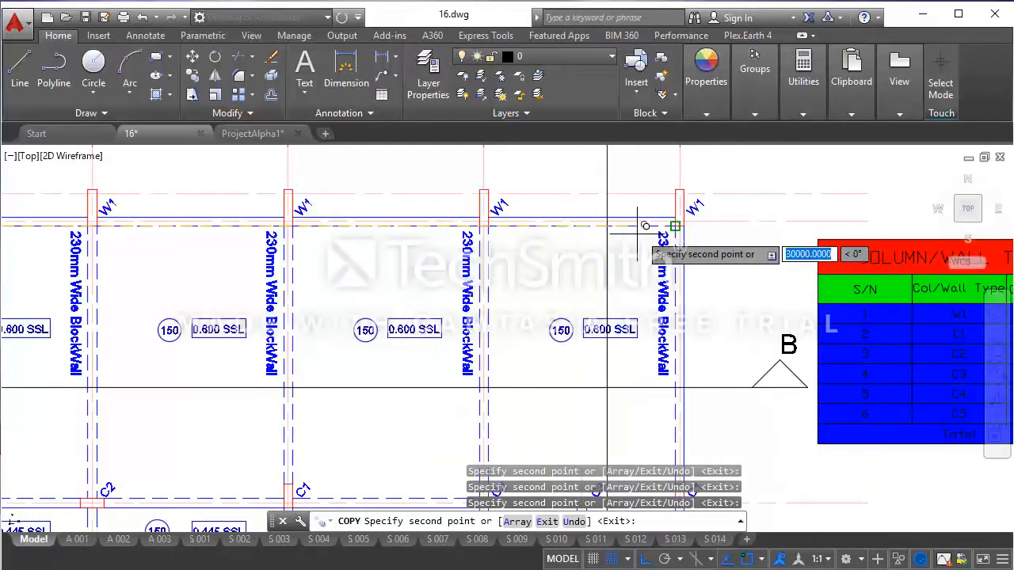
scroll(678, 222, "up", 2)
scroll(708, 205, "down", 5)
key("Escape")
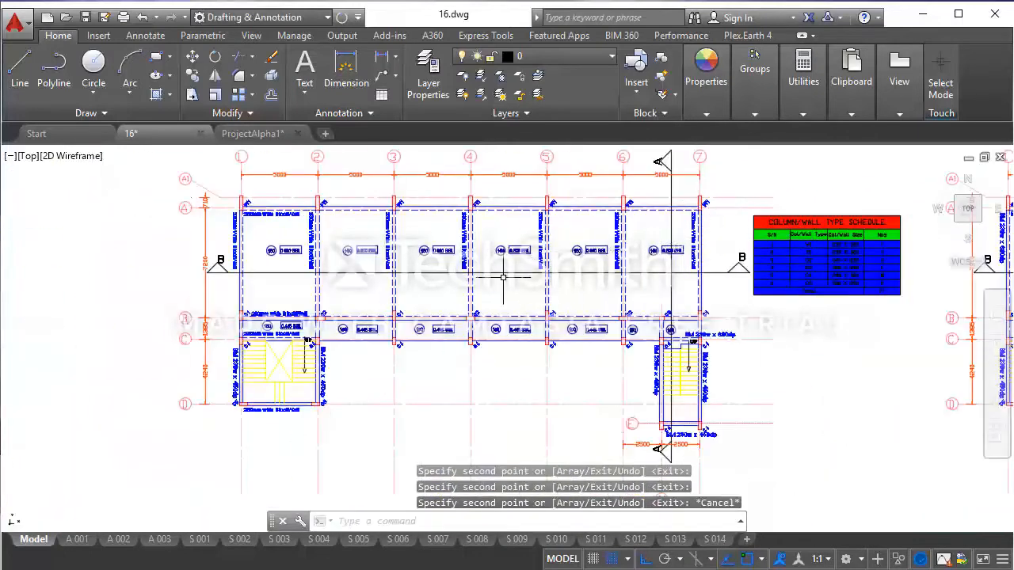
- Change the vertical beam label along grid 1 between grids C and D to read 230mm Wide BlockWall
scroll(230, 374, "up", 2)
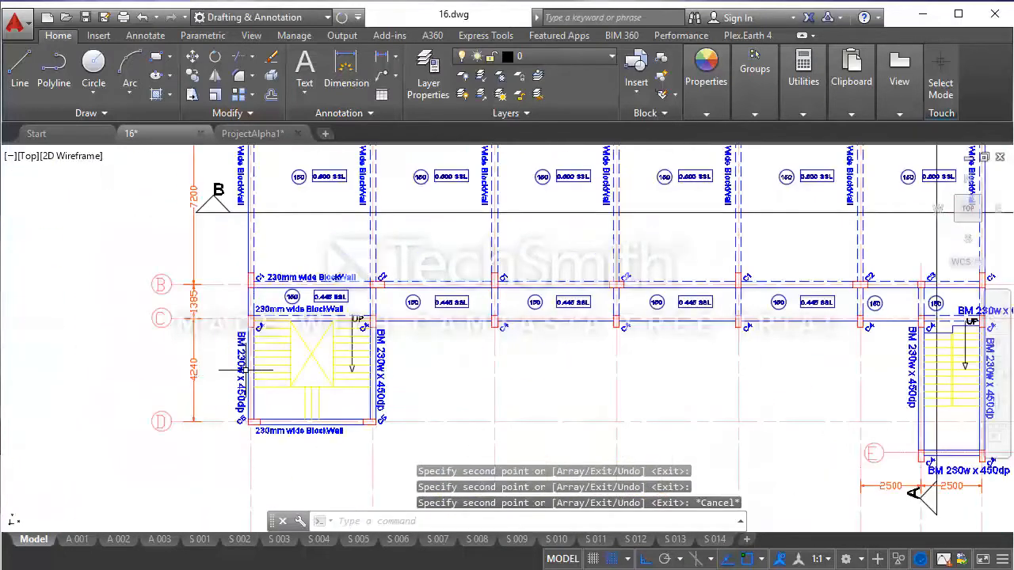
scroll(250, 350, "down", 2)
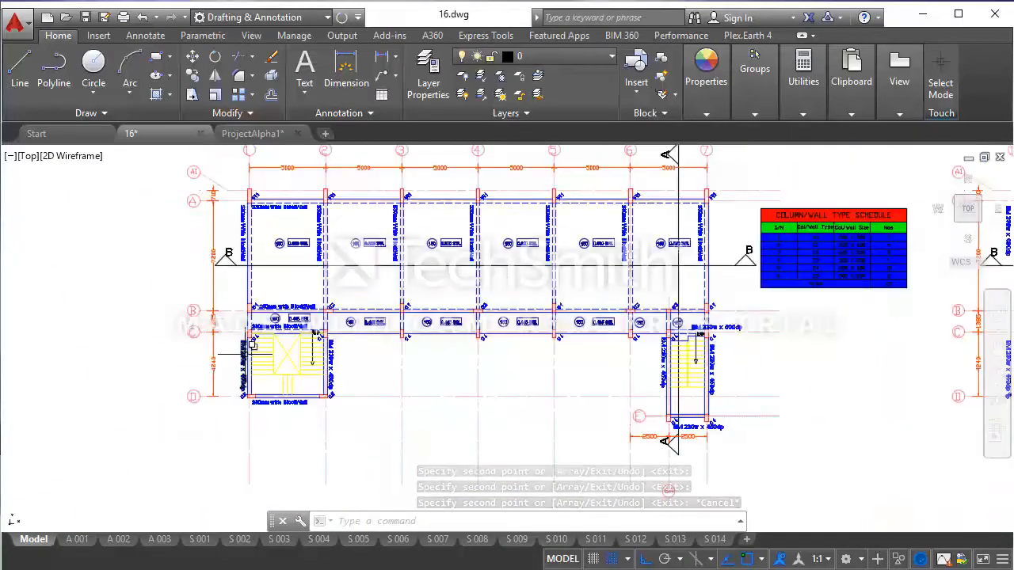
scroll(243, 356, "up", 2)
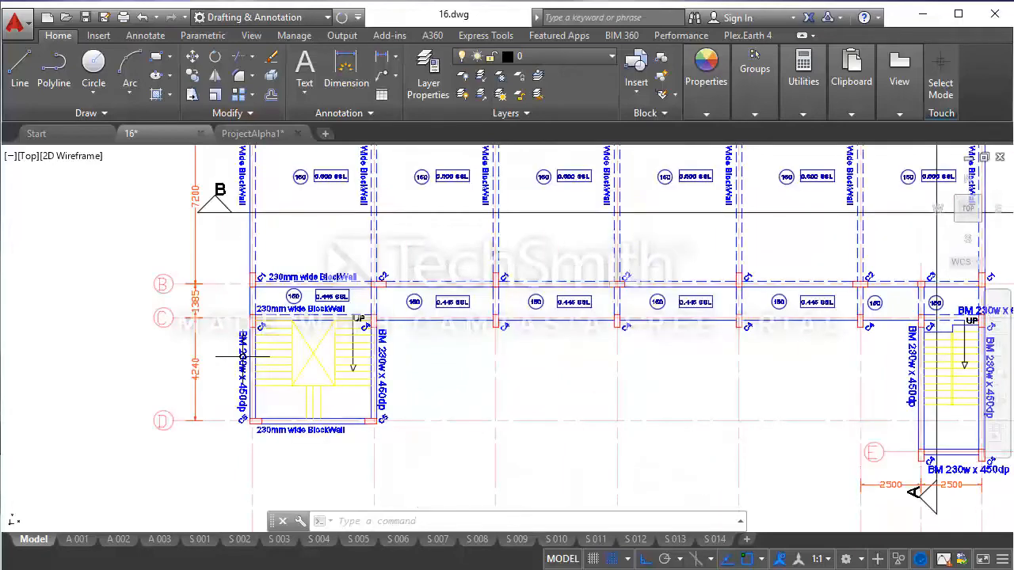
double_click(243, 355)
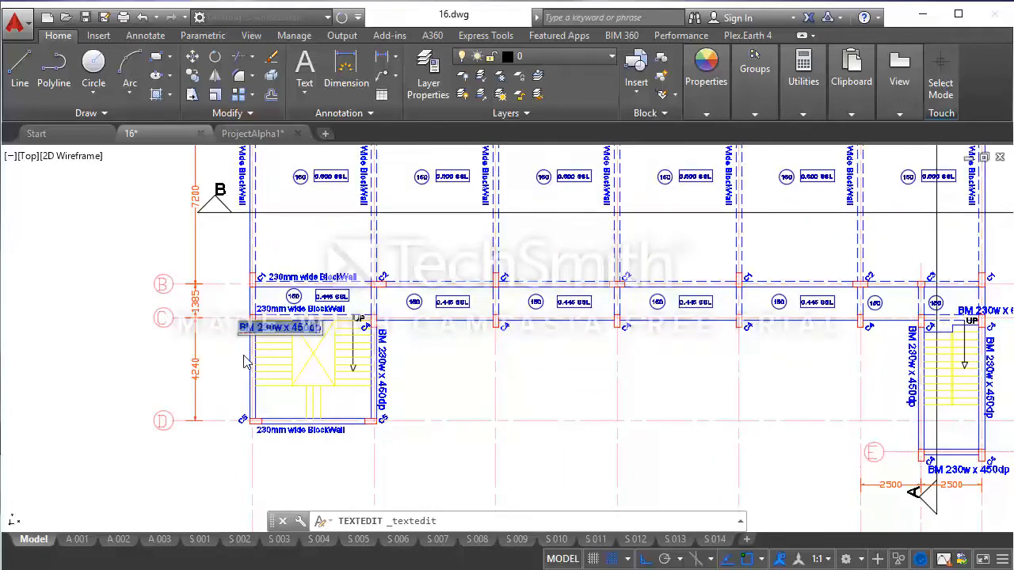
type("230mm Wide BlockWall")
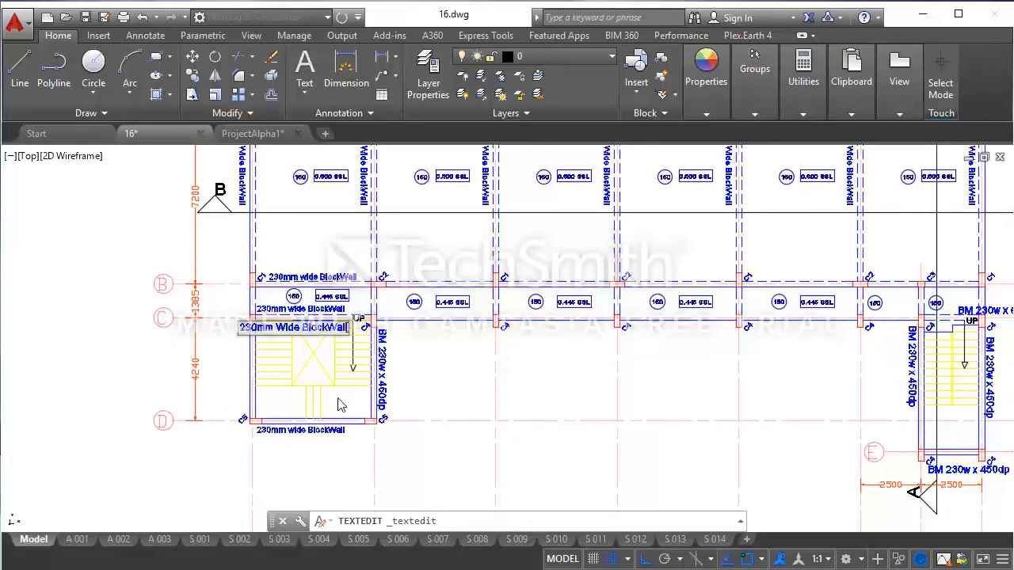
key("Return")
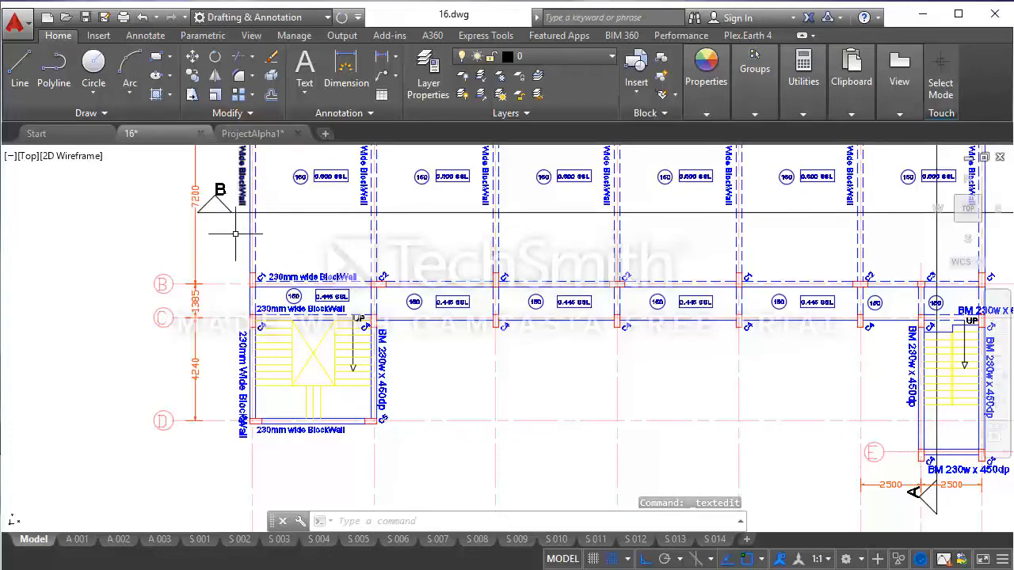
key("Return")
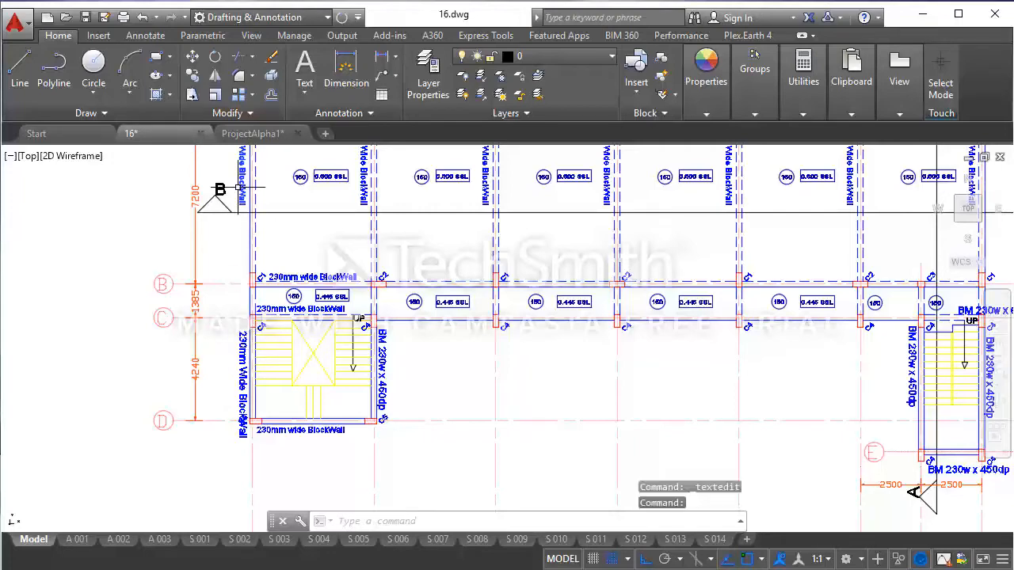
- Match the properties of the vertical BlockWall label between grids A and B on grid 1 onto the one between grids C and D
right_click(242, 187)
left_click(226, 166)
left_click(222, 169)
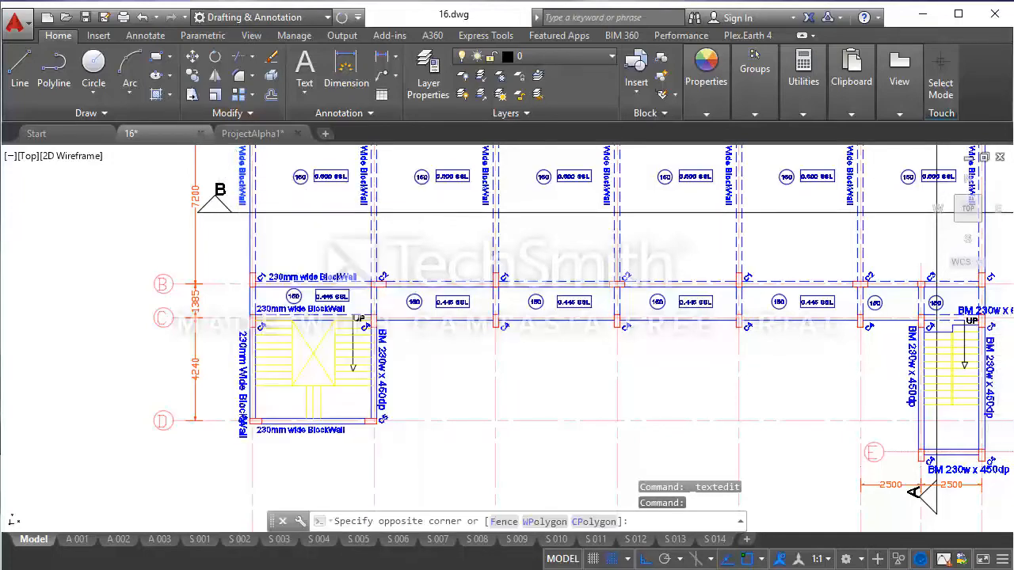
mouse_move(247, 200)
middle_mouse_down()
mouse_move(249, 231)
mouse_move(269, 267)
middle_mouse_up()
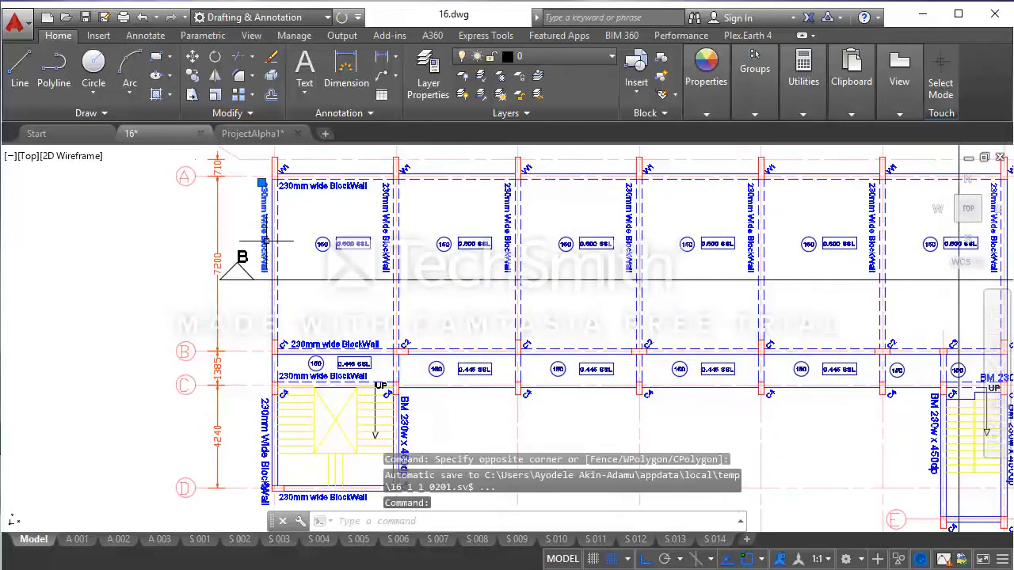
type("ma")
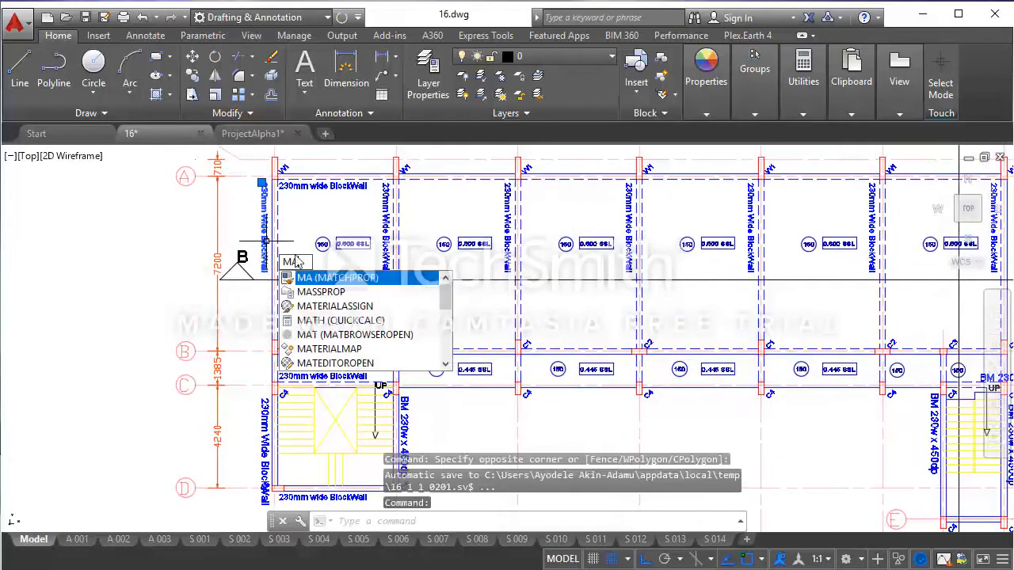
left_click(343, 279)
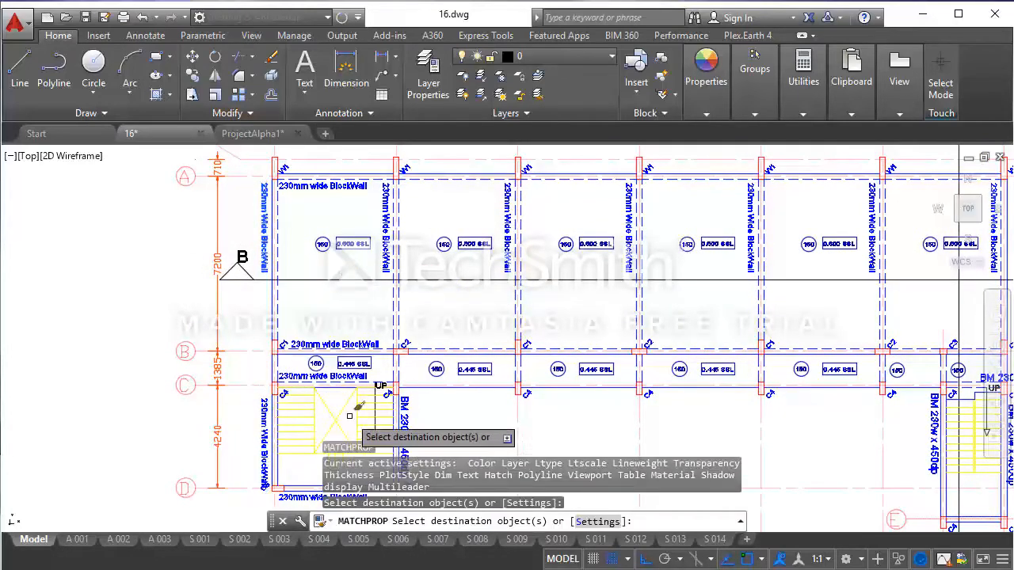
key("Escape")
- Move the vertical BlockWall label between grids C and D on grid 1 straight up, clear of the C5 column label
scroll(289, 347, "up", 2)
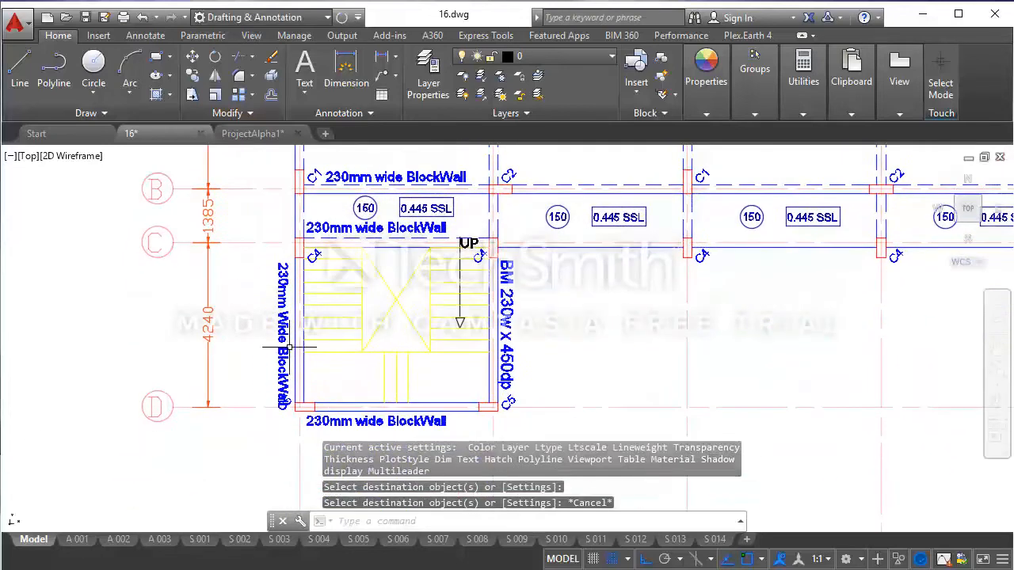
scroll(264, 406, "up", 3)
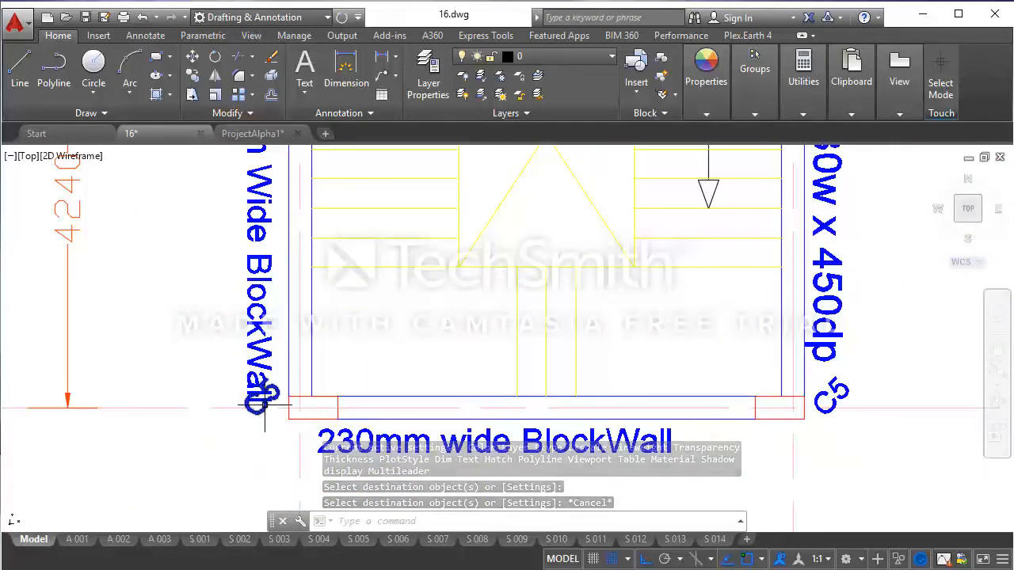
scroll(265, 406, "down", 4)
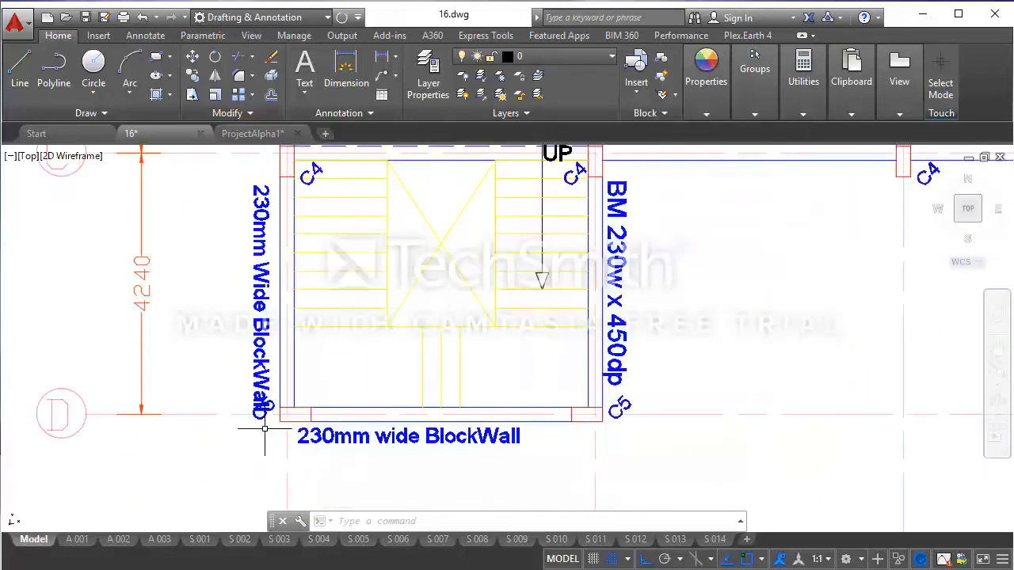
left_click(262, 314)
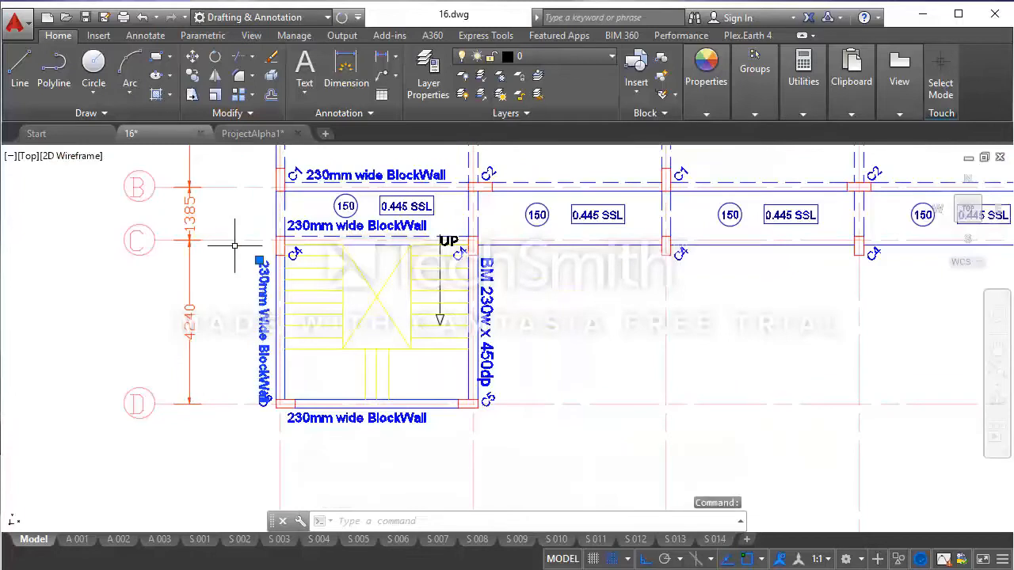
left_click(193, 57)
left_click(548, 314)
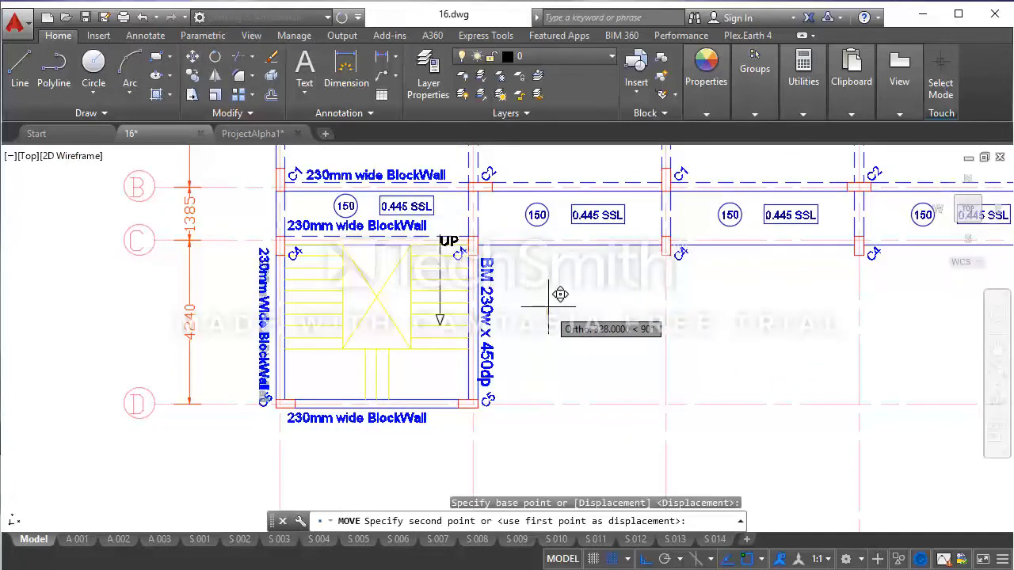
key("Escape")
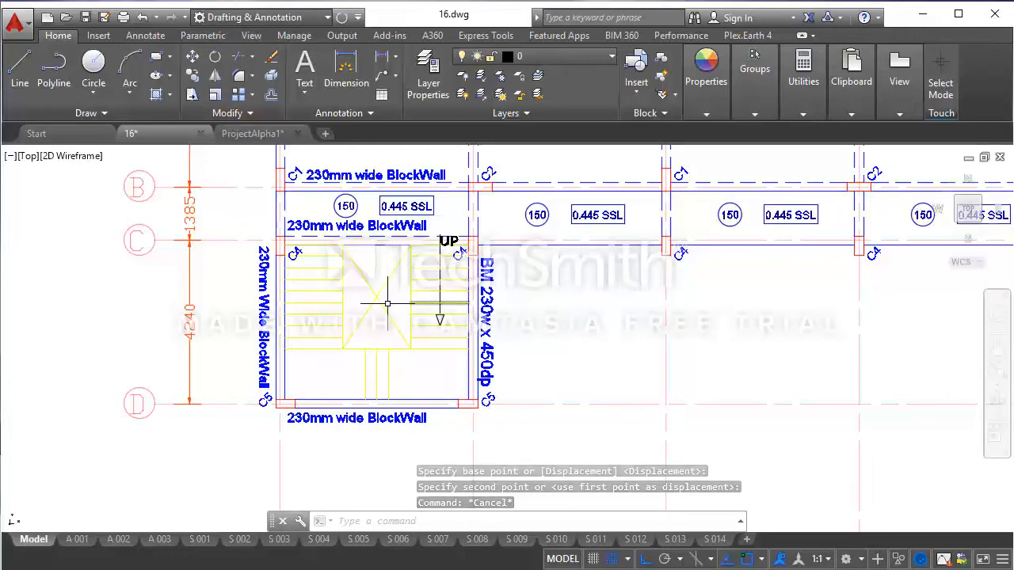
- Delete the three vertical BM 230w x 450dp labels beside the staircases at grids 2, 6A and 7
left_click(521, 314)
left_click(488, 294)
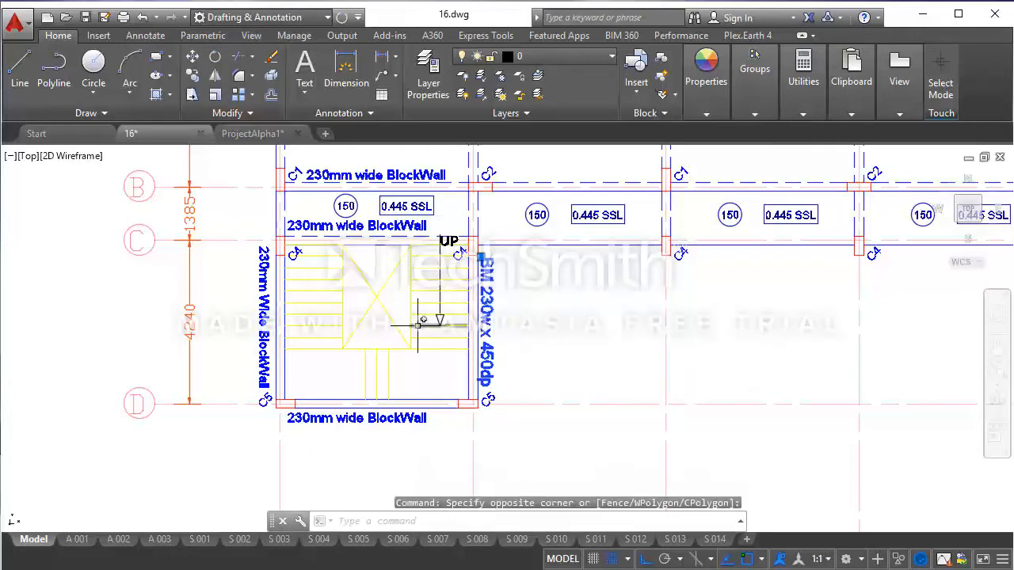
scroll(388, 325, "down", 3)
left_click(758, 334)
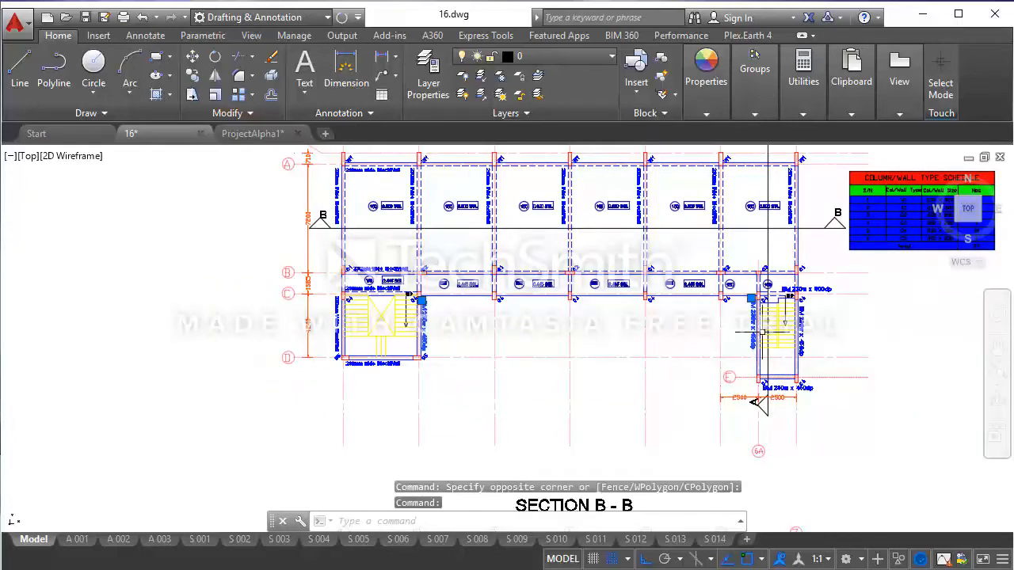
left_click(804, 325)
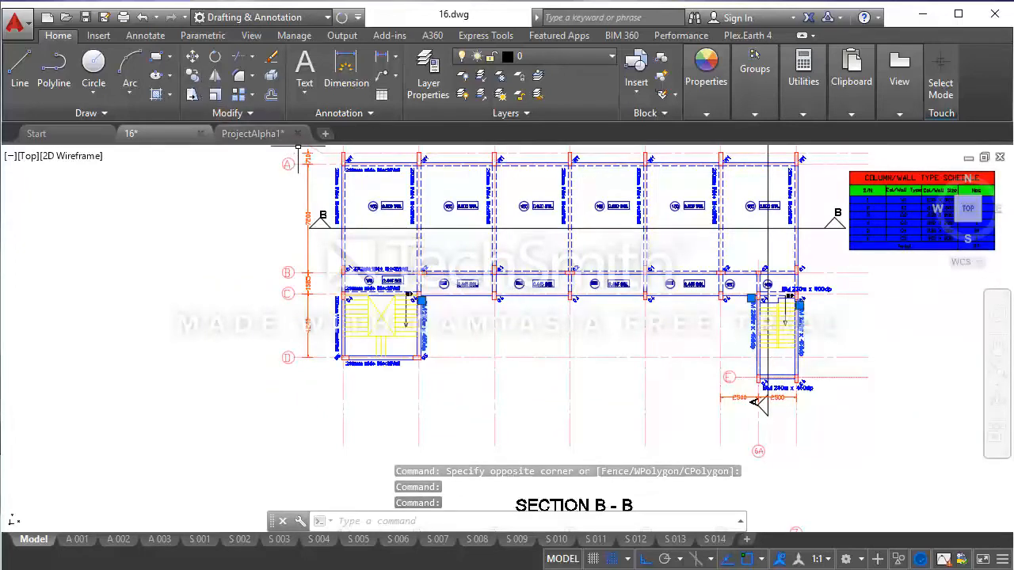
key("Delete")
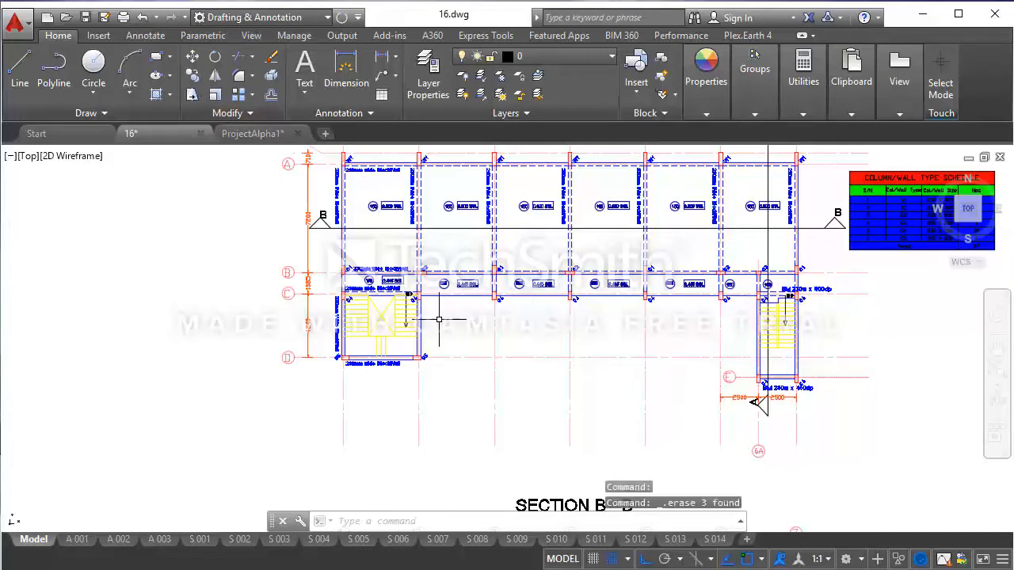
- Copy the vertical BlockWall label beside the grid 1 staircase wall horizontally to the outer side of the grid 2 wall
scroll(338, 311, "up", 2)
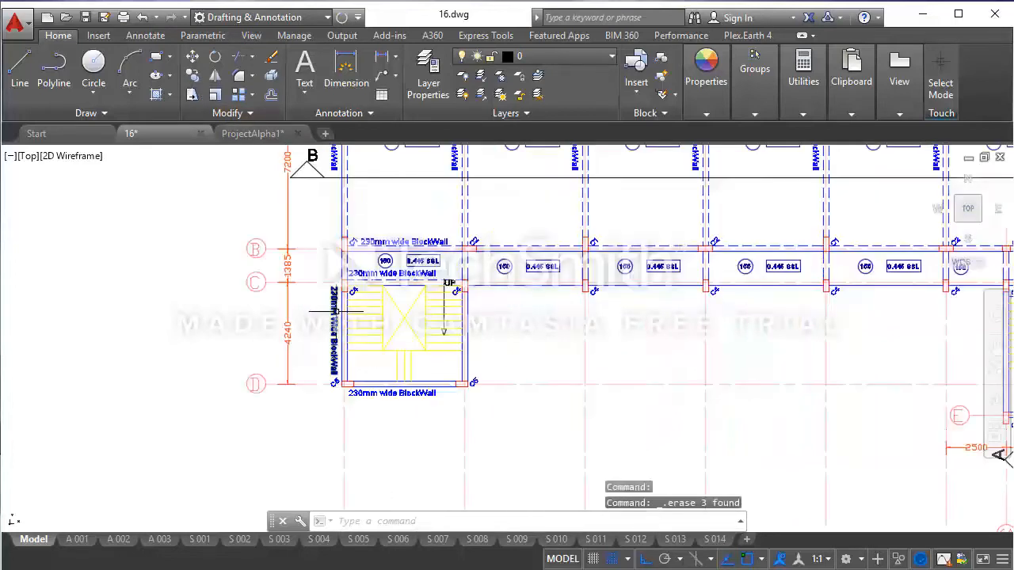
left_click(336, 311)
left_click(192, 75)
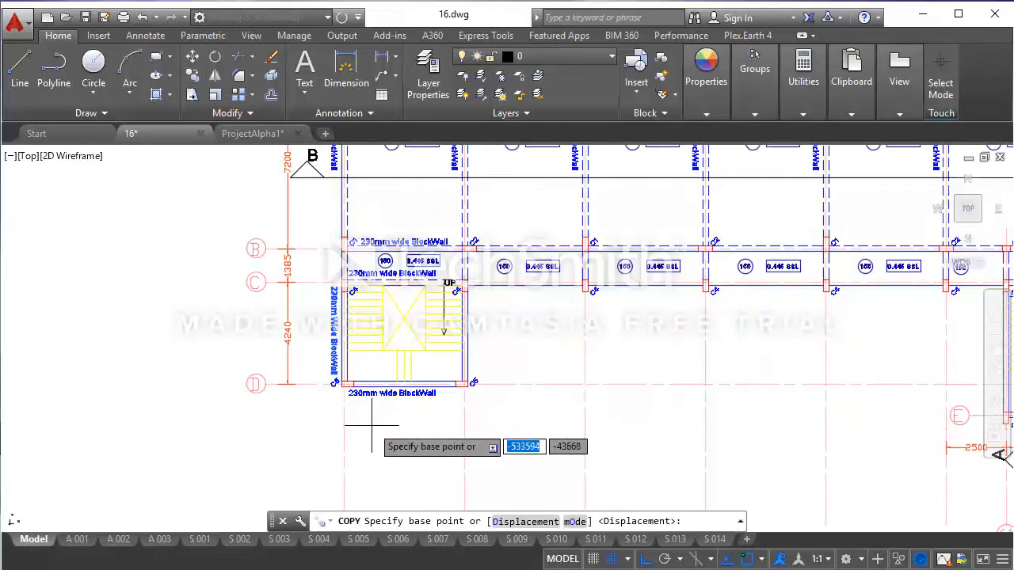
left_click(406, 442)
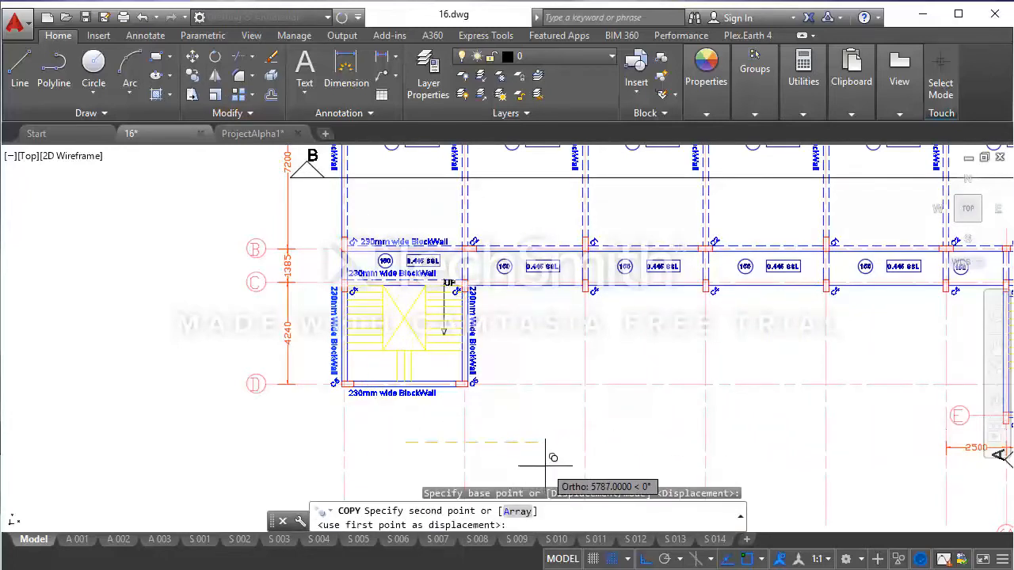
scroll(522, 453, "down", 3)
scroll(652, 430, "up", 1)
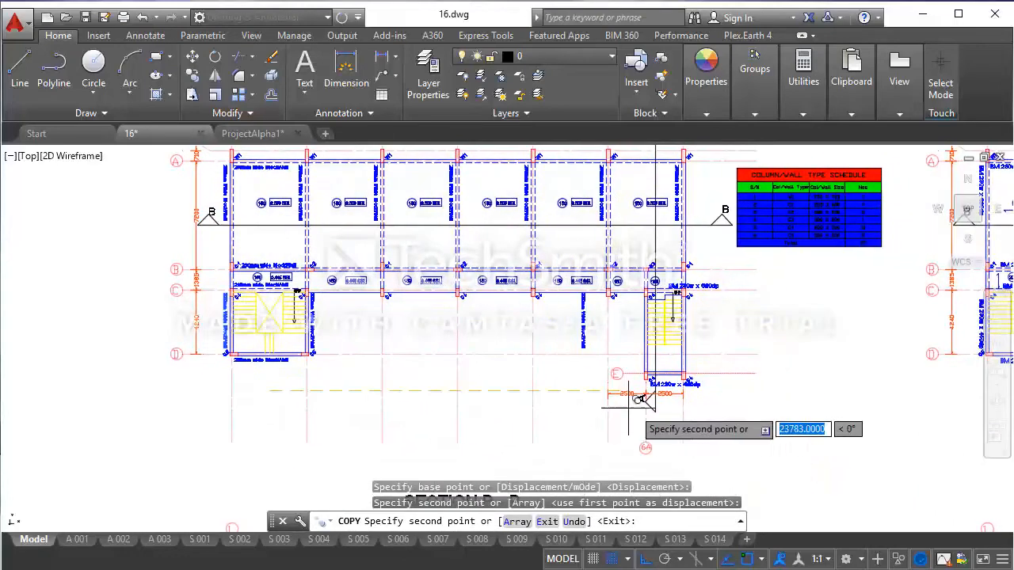
- Place further copies of the vertical BlockWall label beside the staircase walls at grids 6A and 7, and end the copying
scroll(628, 410, "up", 2)
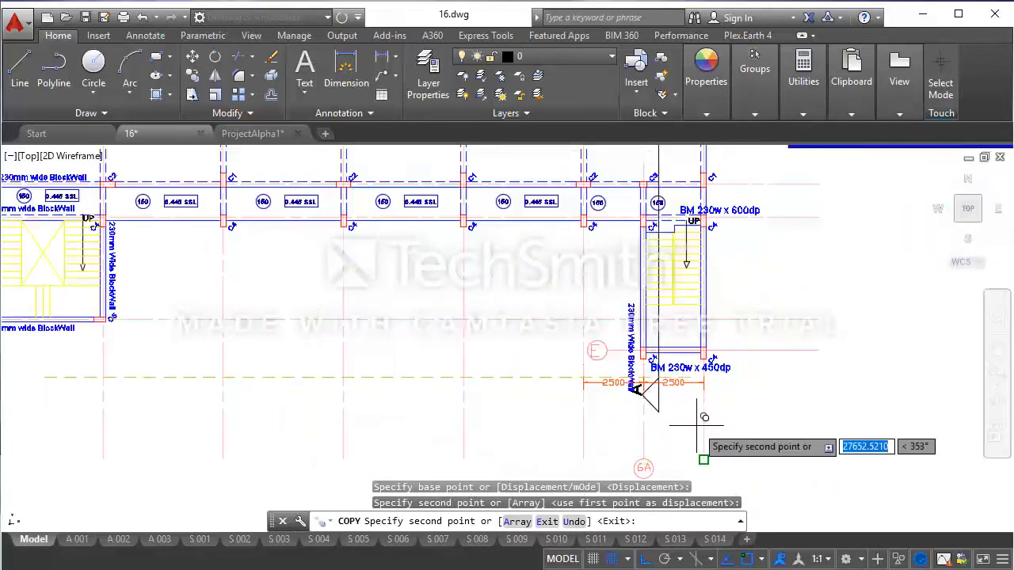
scroll(709, 413, "up", 3)
scroll(706, 392, "down", 1)
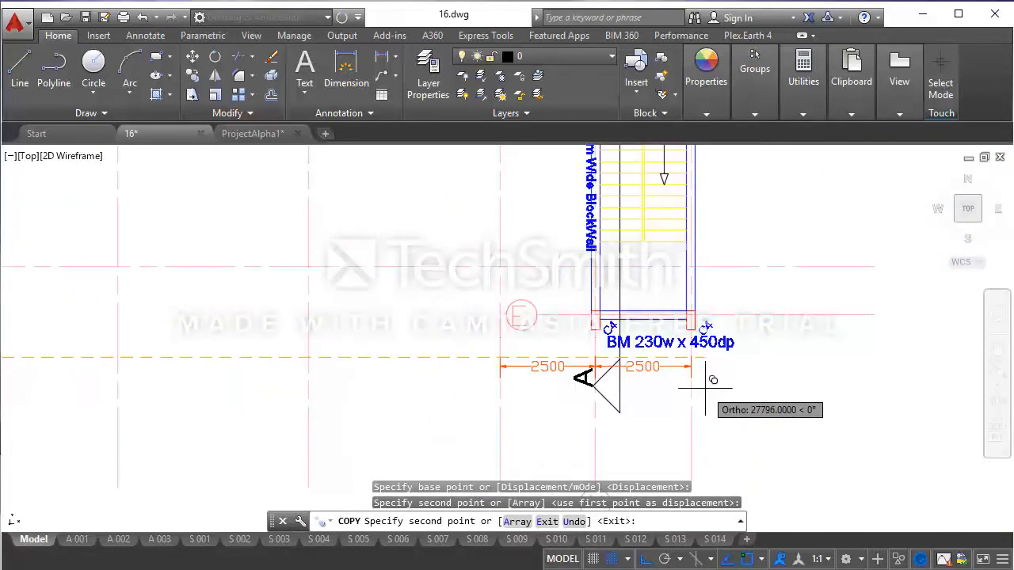
middle_click_drag(705, 388, 686, 413)
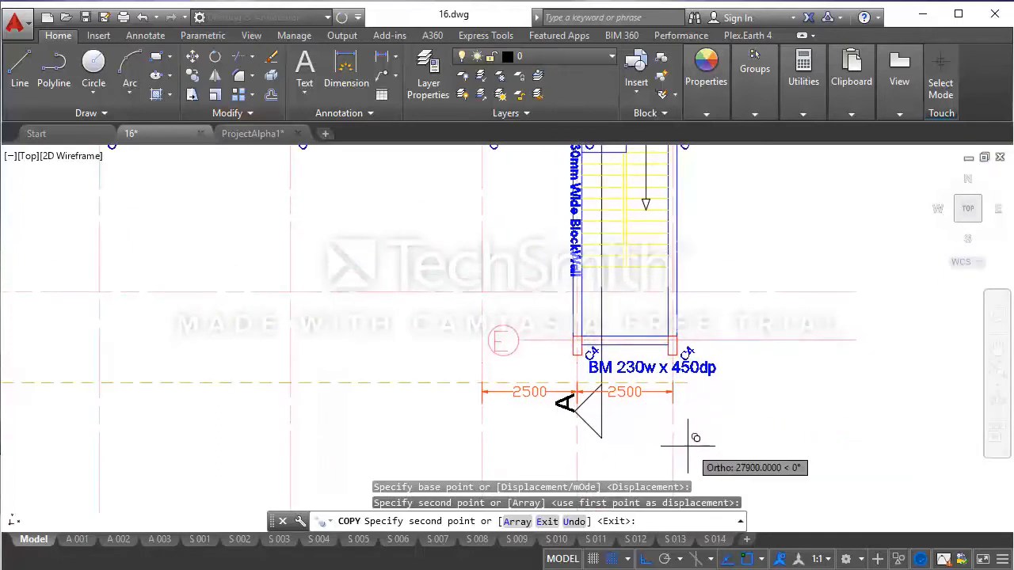
scroll(666, 439, "up", 2)
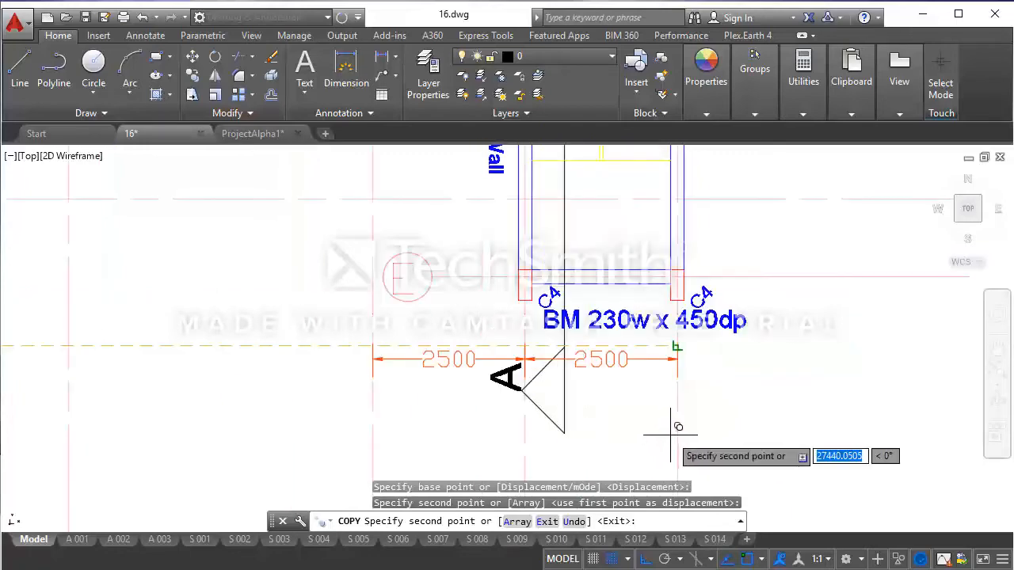
left_click(688, 434)
scroll(640, 441, "down", 2)
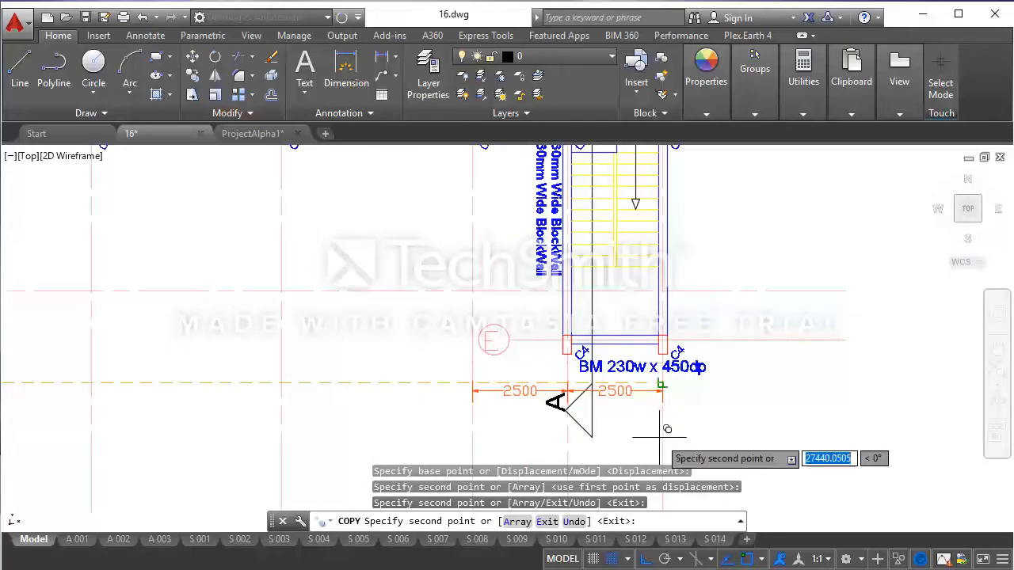
scroll(726, 441, "down", 2)
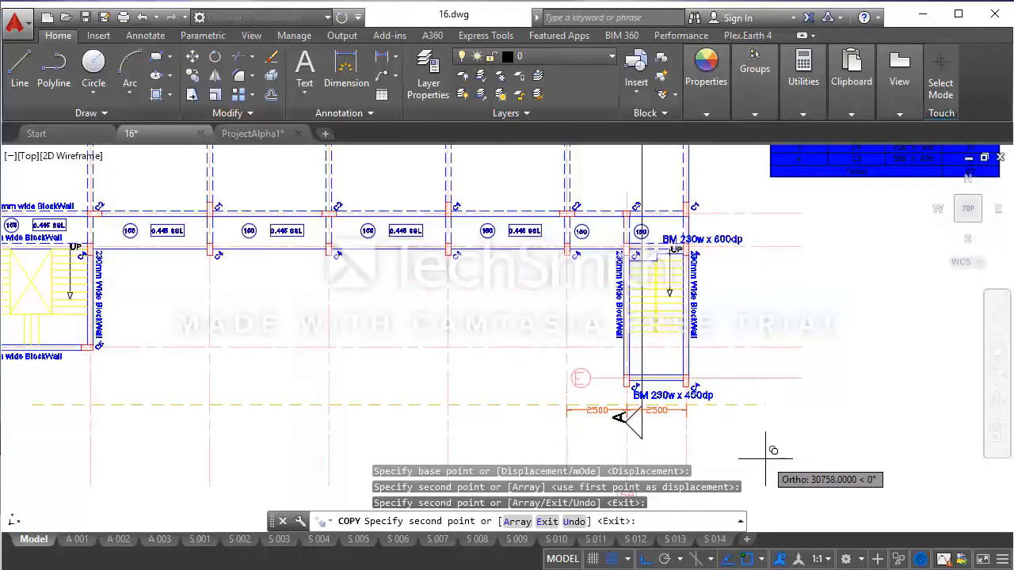
key("Escape")
- Move the vertical BlockWall label beside the grid 7 staircase wall straight down, clear of the C4 column label
scroll(701, 283, "up", 2)
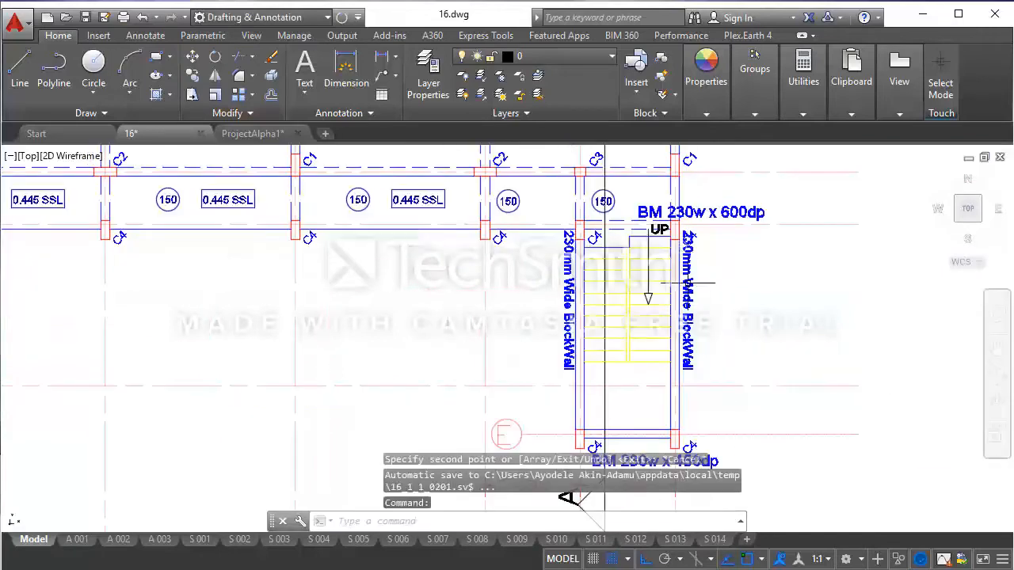
scroll(689, 258, "up", 3)
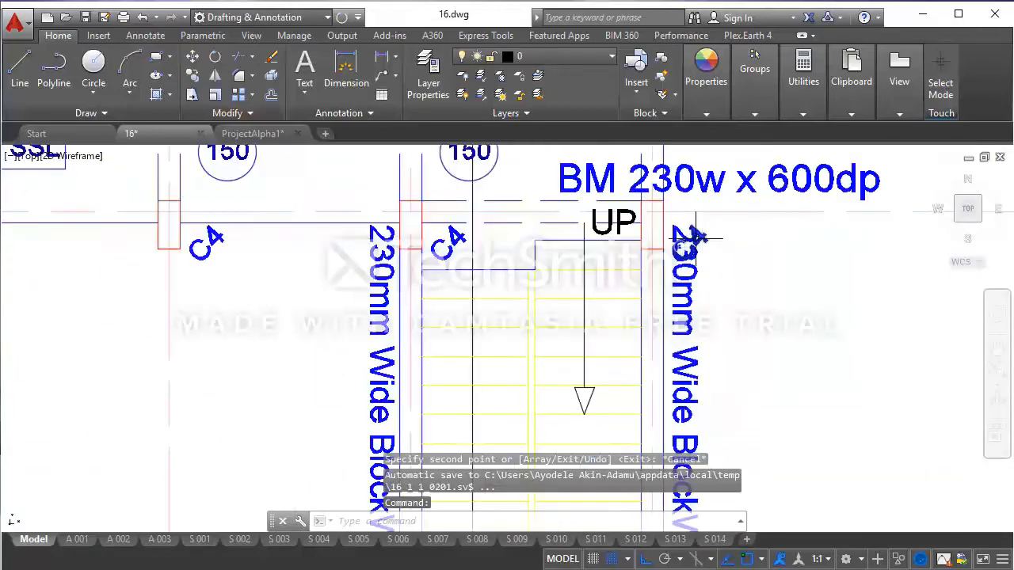
scroll(702, 293, "down", 4)
left_click(711, 314)
left_click(673, 269)
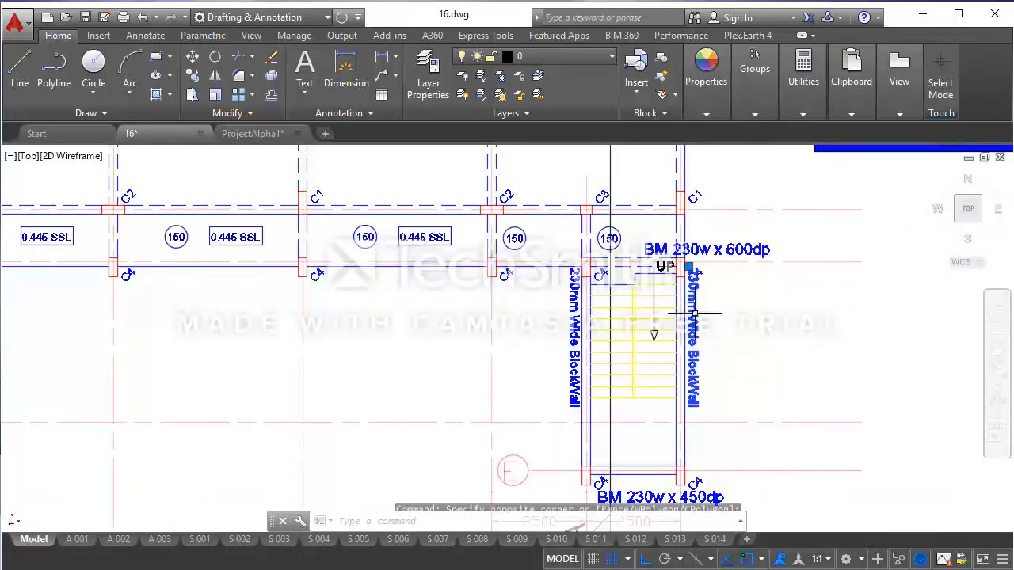
left_click(192, 56)
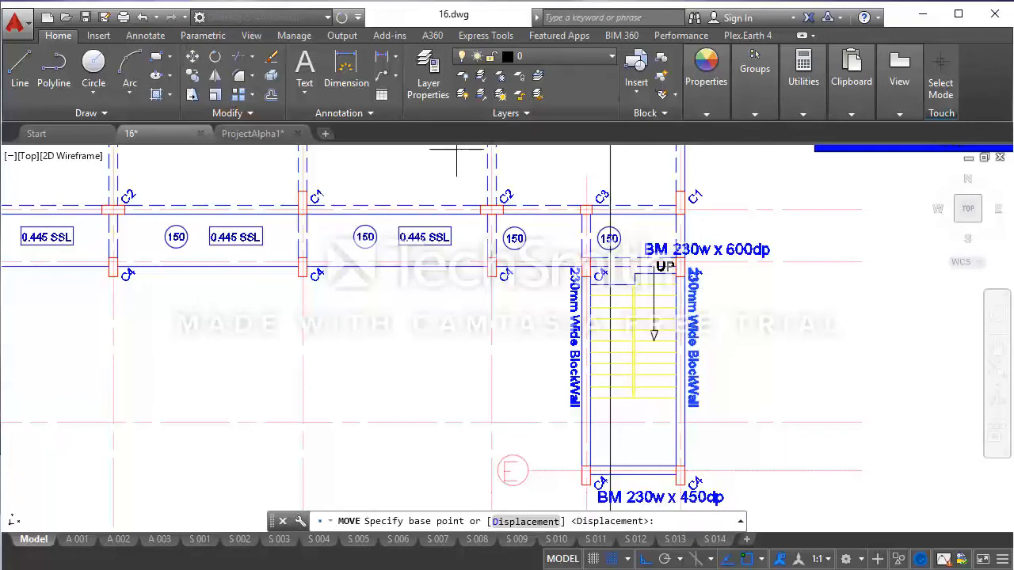
left_click(789, 313)
scroll(793, 331, "down", 4)
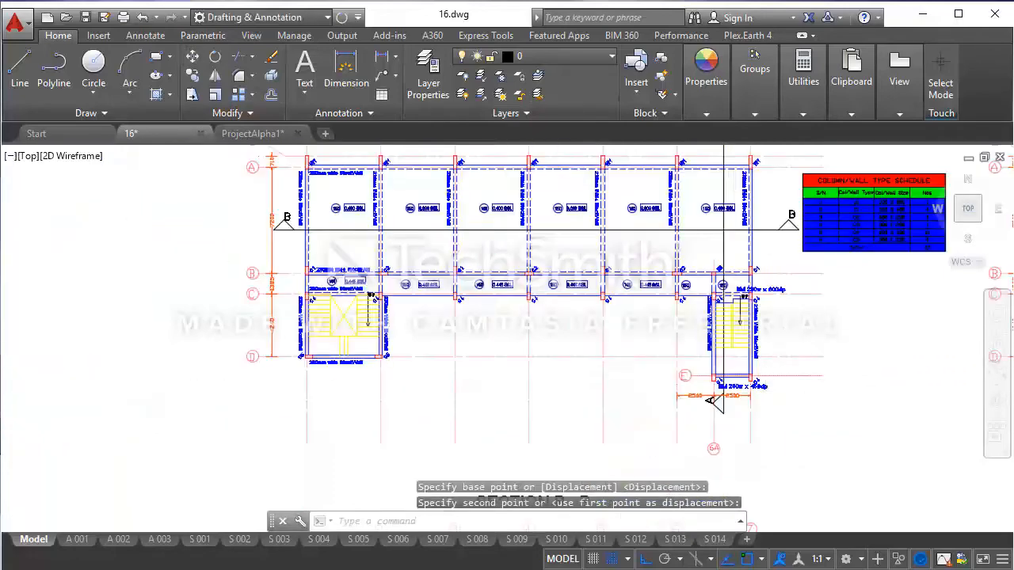
- Change the BM 230w x 450dp label below the staircase at grid E to read 230mm Wide BlockWall
scroll(757, 389, "up", 5)
scroll(751, 383, "down", 2)
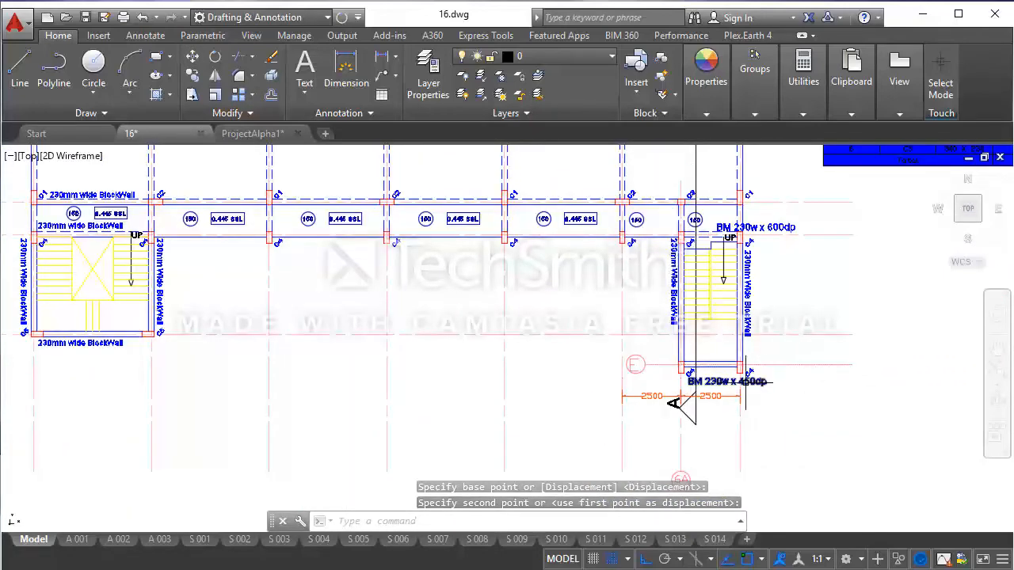
left_click(753, 386)
double_click(705, 382)
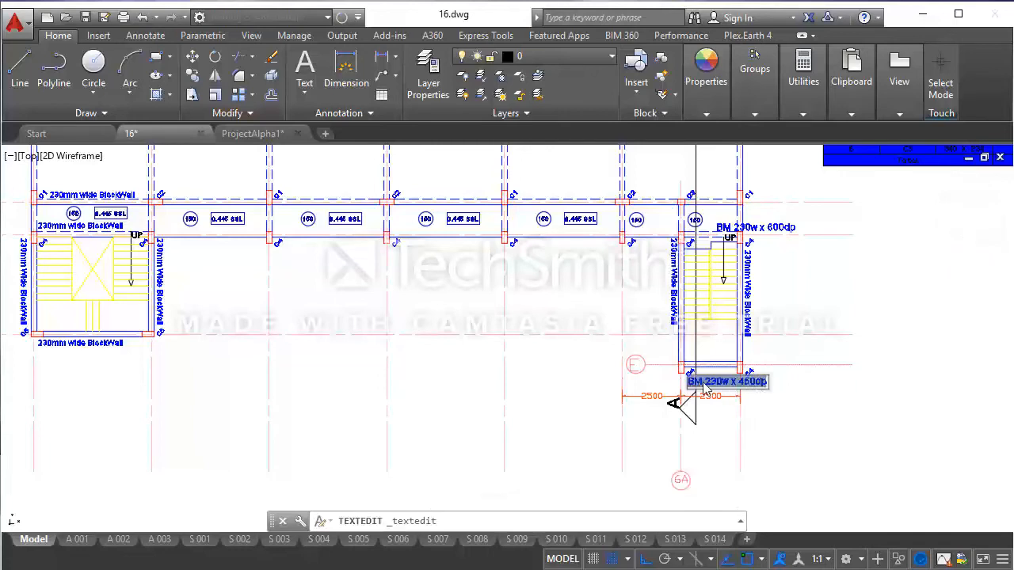
type("230mm Wide BlockWall")
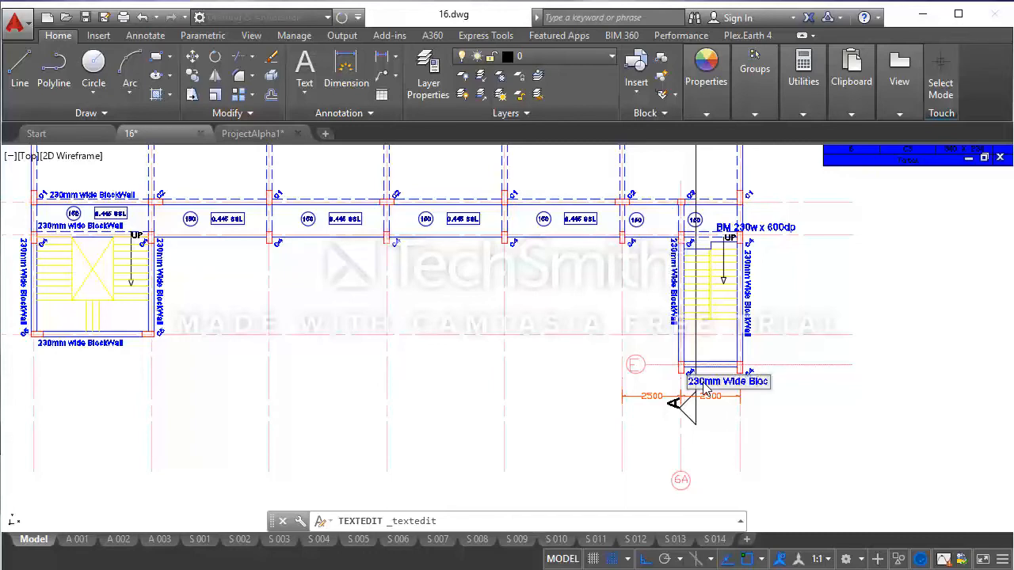
left_click(781, 415)
- Match the properties of the horizontal BlockWall label below grid D onto the BlockWall label below grid E
left_click(64, 344)
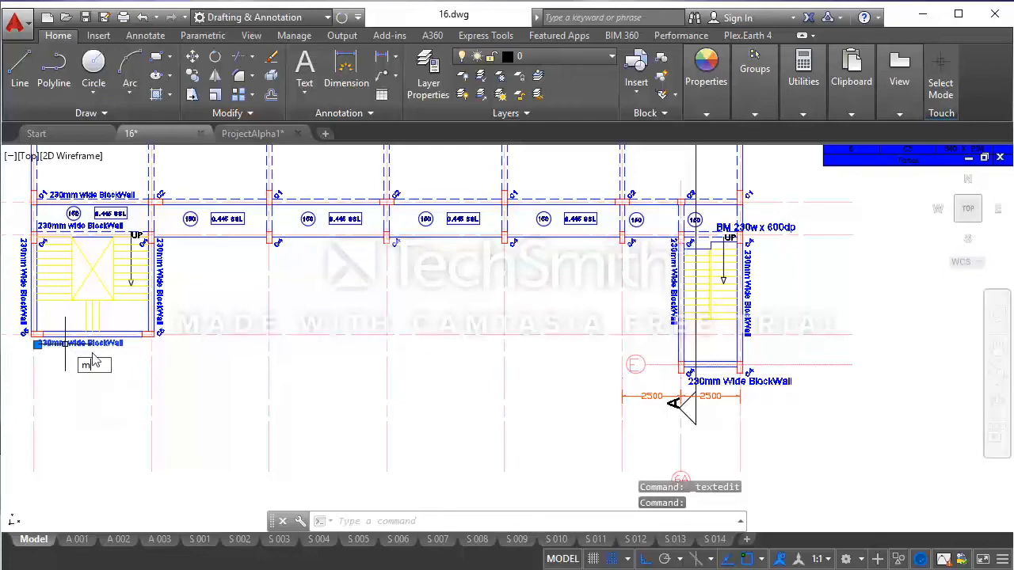
key("Return")
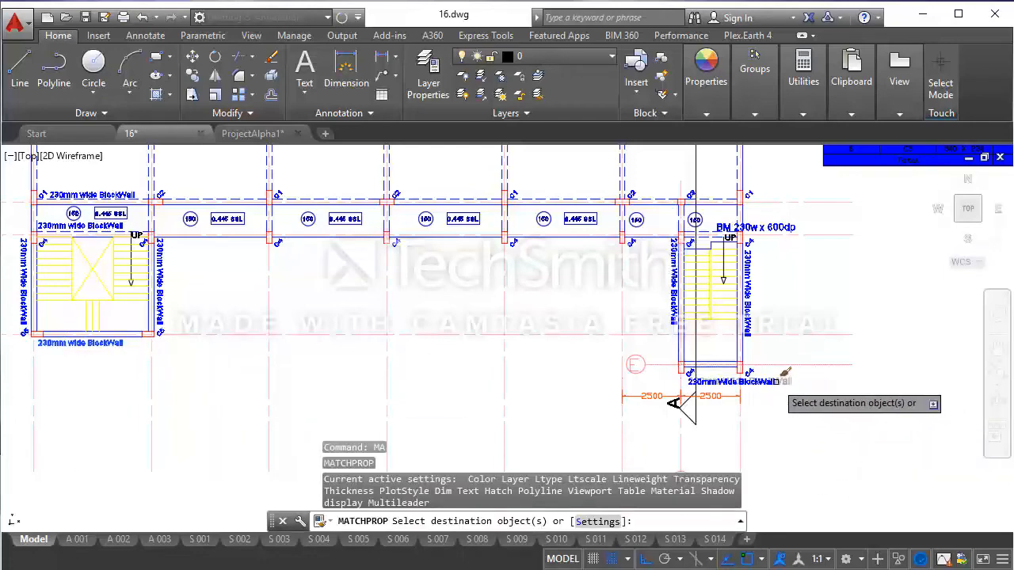
key("Escape")
scroll(766, 407, "down", 4)
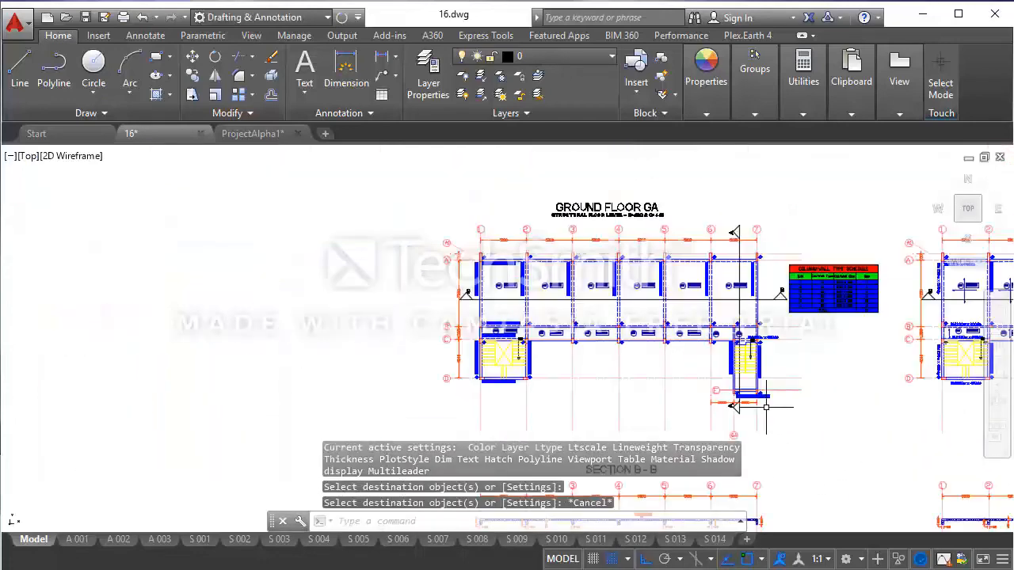
- Review the Ground Floor GA plan with its BlockWall labels and the Section B-B and Section A-A drawings below it
mouse_move(769, 405)
middle_mouse_down()
mouse_move(714, 385)
mouse_move(621, 375)
middle_mouse_up()
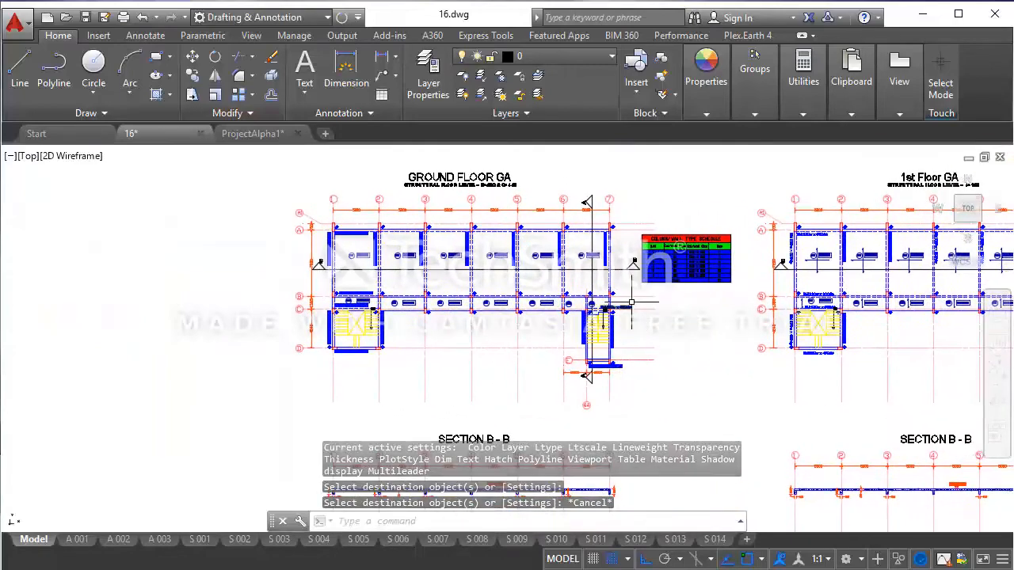
scroll(519, 220, "up", 4)
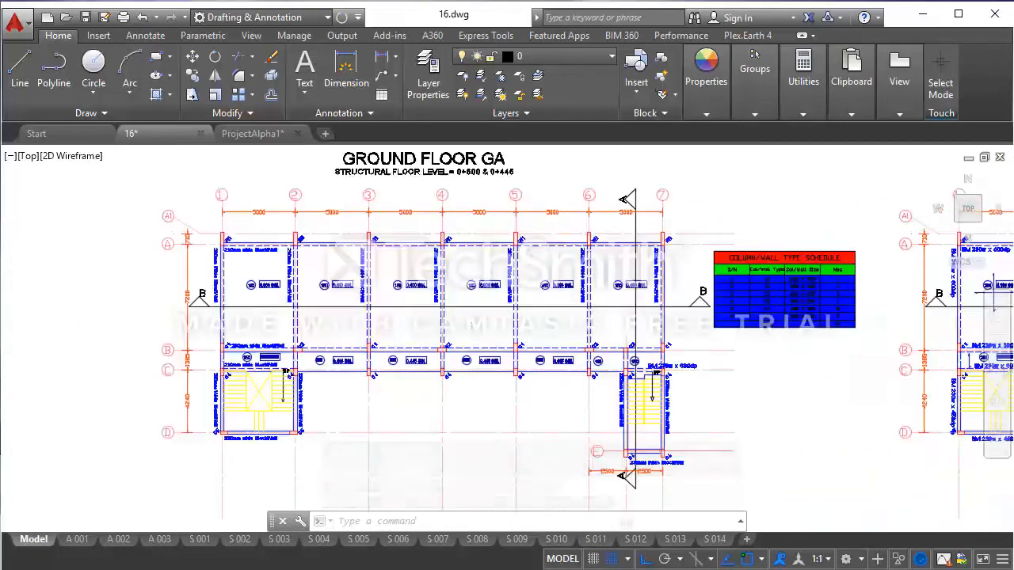
scroll(519, 222, "down", 4)
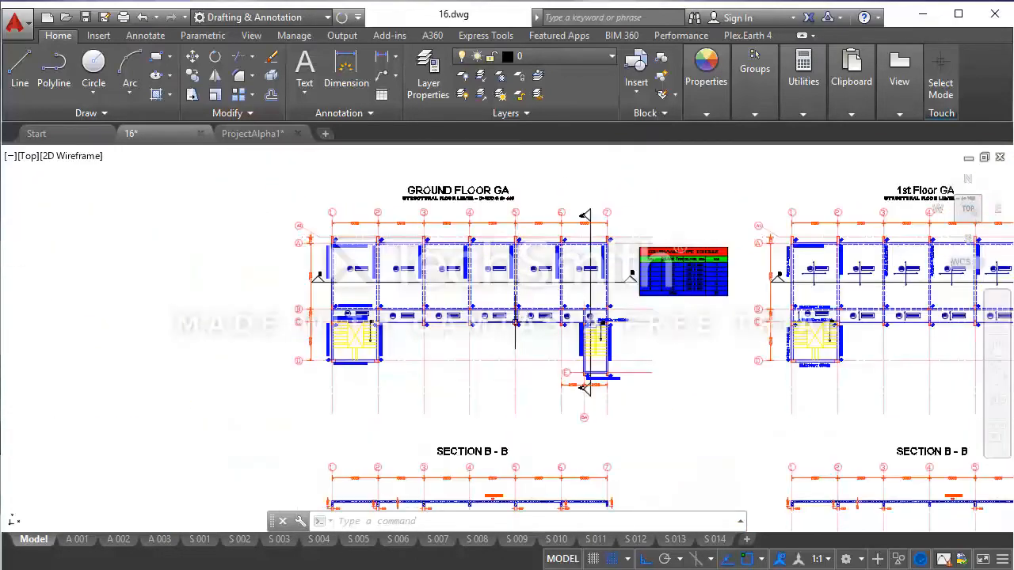
middle_click_drag(515, 324, 537, 242)
scroll(536, 295, "down", 2)
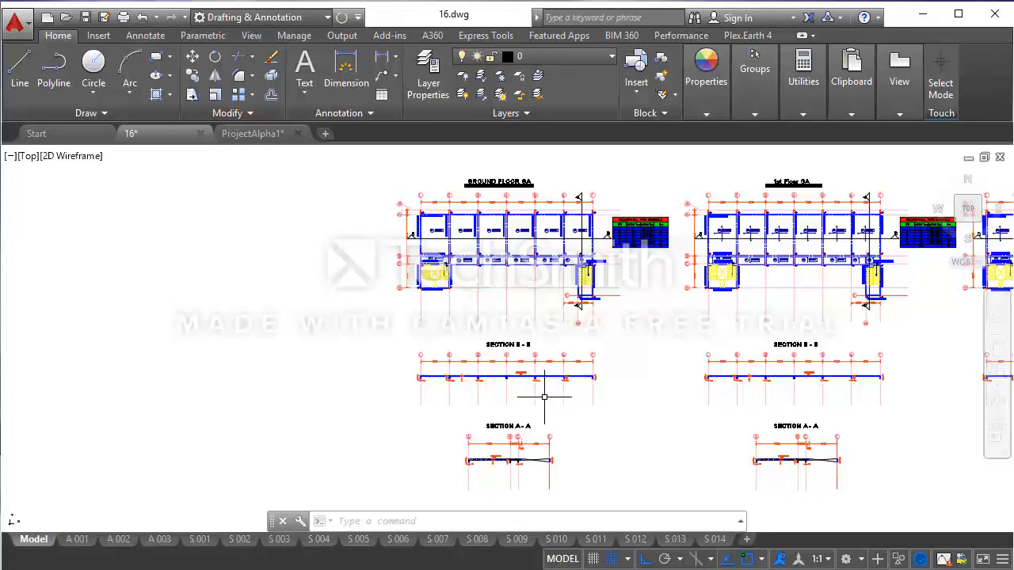
scroll(512, 410, "up", 2)
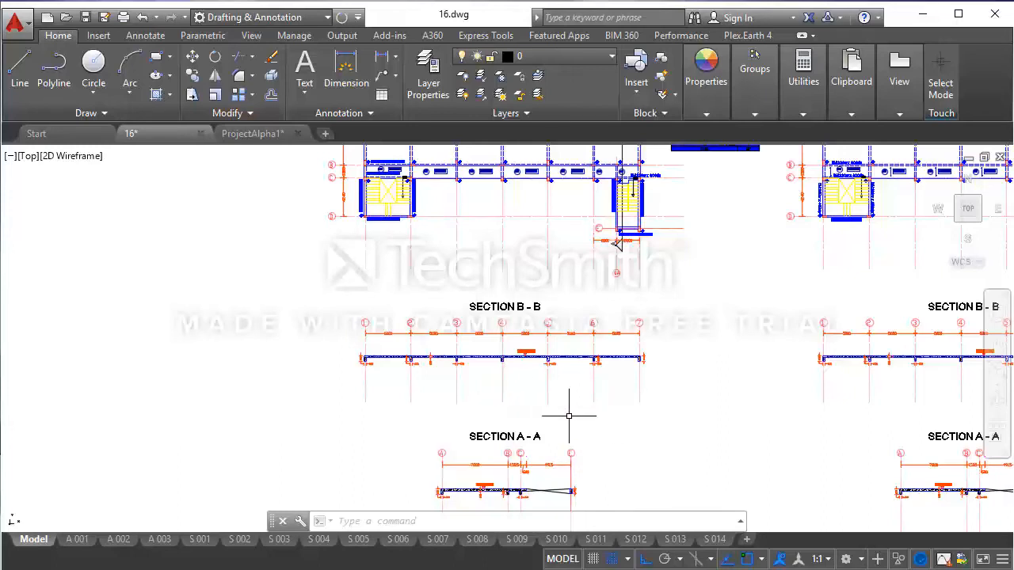
scroll(564, 409, "down", 2)
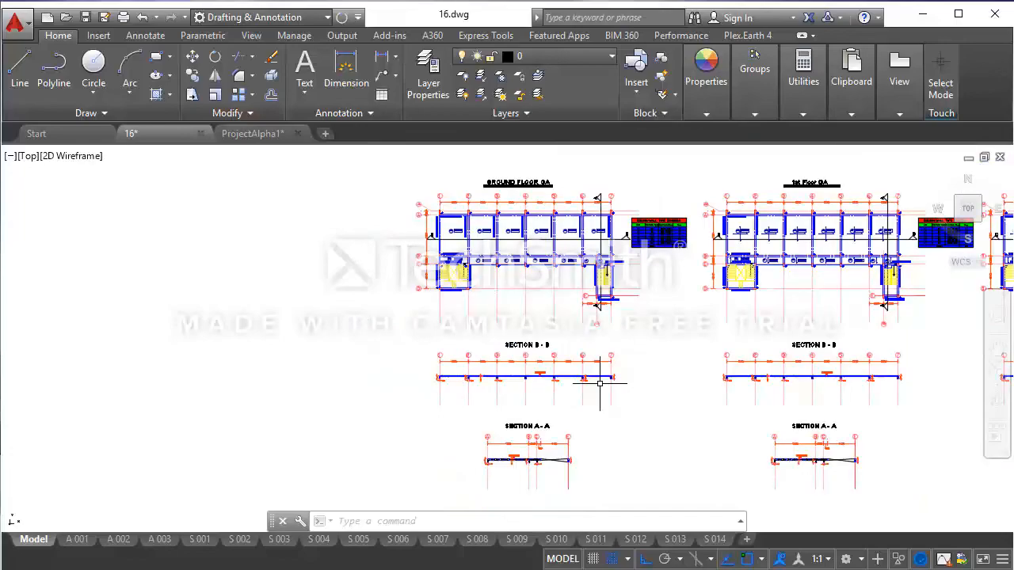